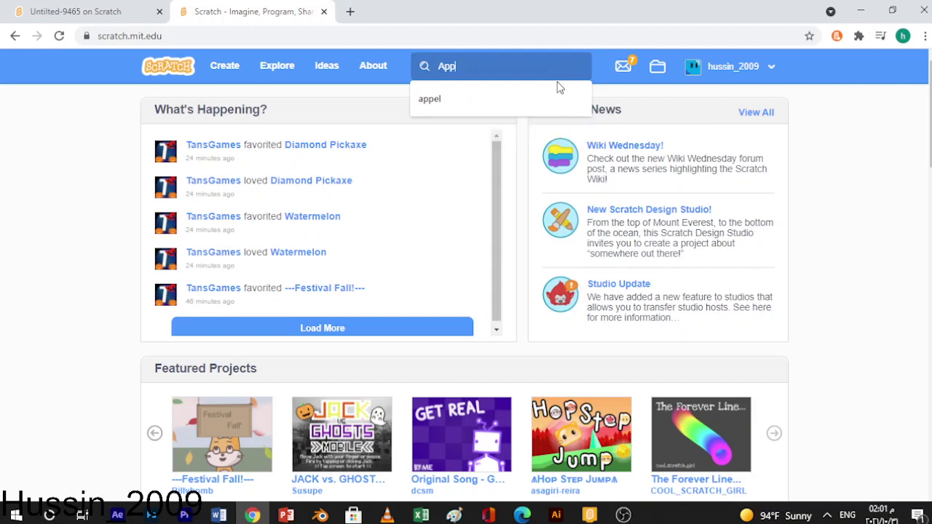
Step: Find the Appel v1.4 project with a search for "Appel" and run it in full screen
{"action": "type", "text": "el"}
{"action": "key", "text": "Return"}
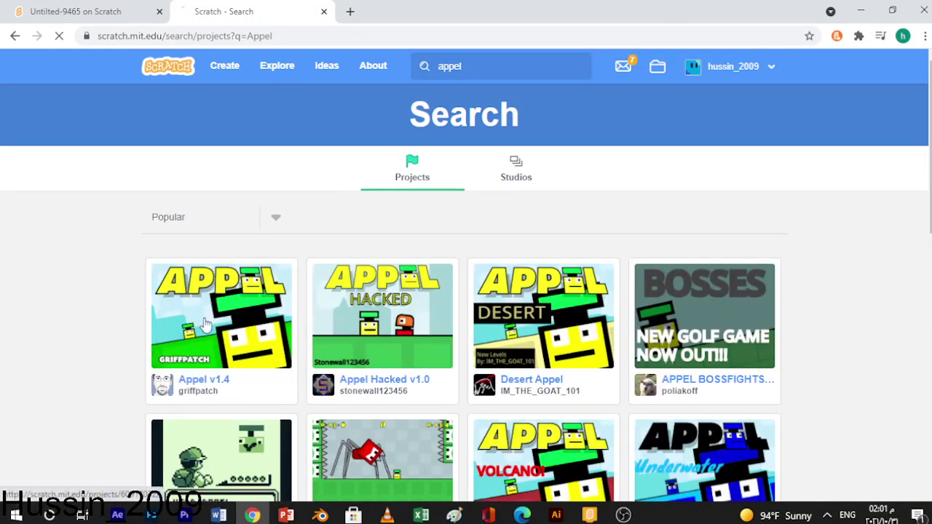
{"action": "left_click", "coordinate": [327, 332]}
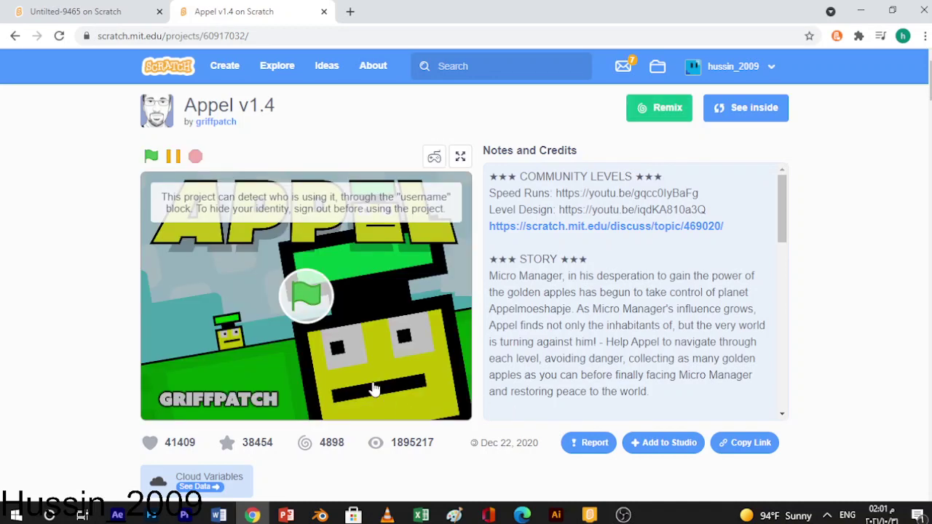
{"action": "left_click", "coordinate": [373, 389]}
{"action": "left_click", "coordinate": [461, 158]}
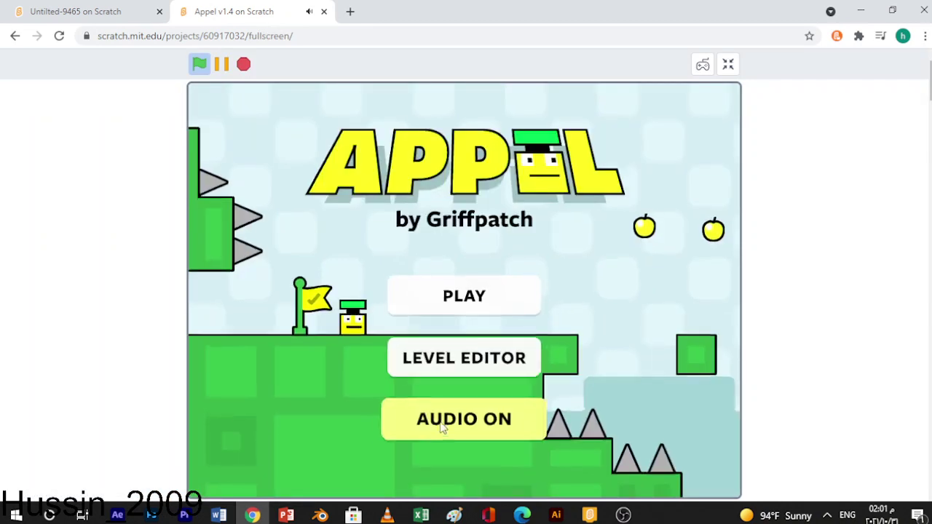
Step: Switch the game's audio off and start Level 4, Sliced
{"action": "left_click", "coordinate": [447, 423]}
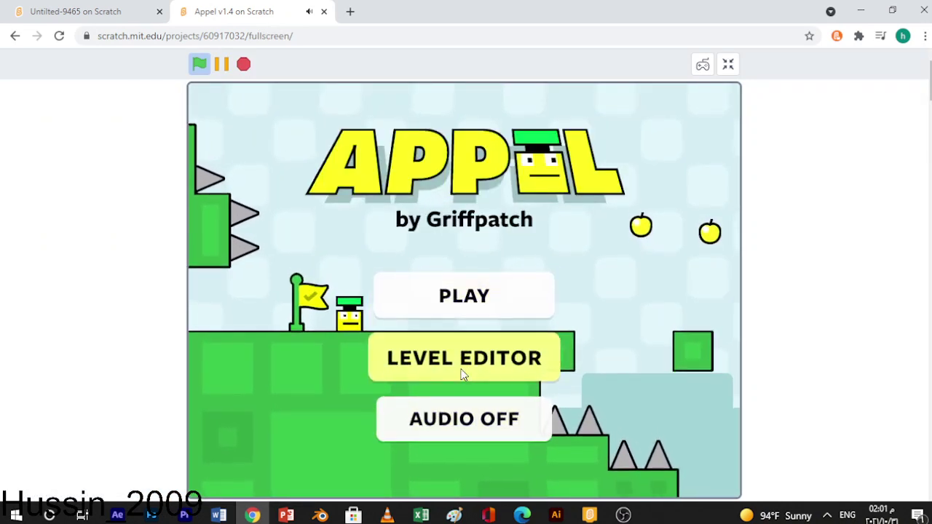
{"action": "left_click", "coordinate": [466, 291]}
{"action": "left_click", "coordinate": [641, 437]}
{"action": "left_click", "coordinate": [640, 437]}
{"action": "left_click", "coordinate": [641, 437]}
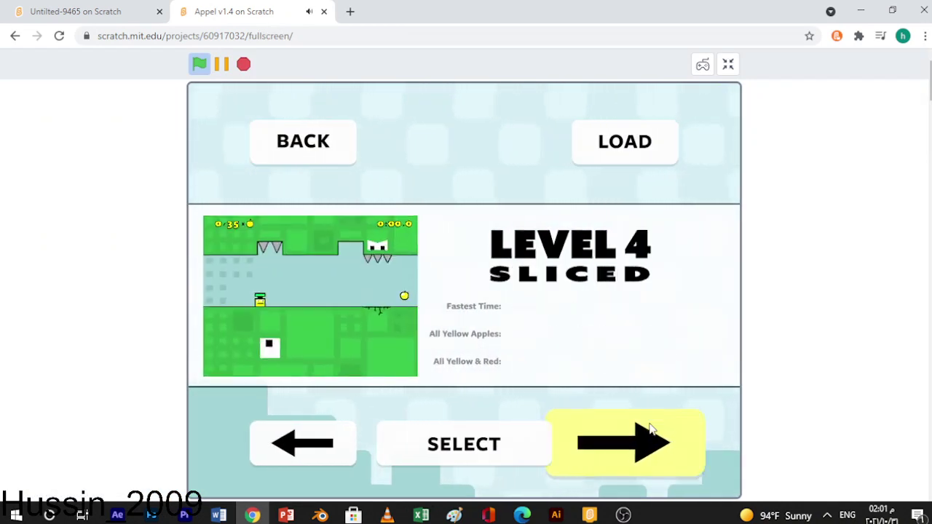
{"action": "left_click", "coordinate": [340, 331]}
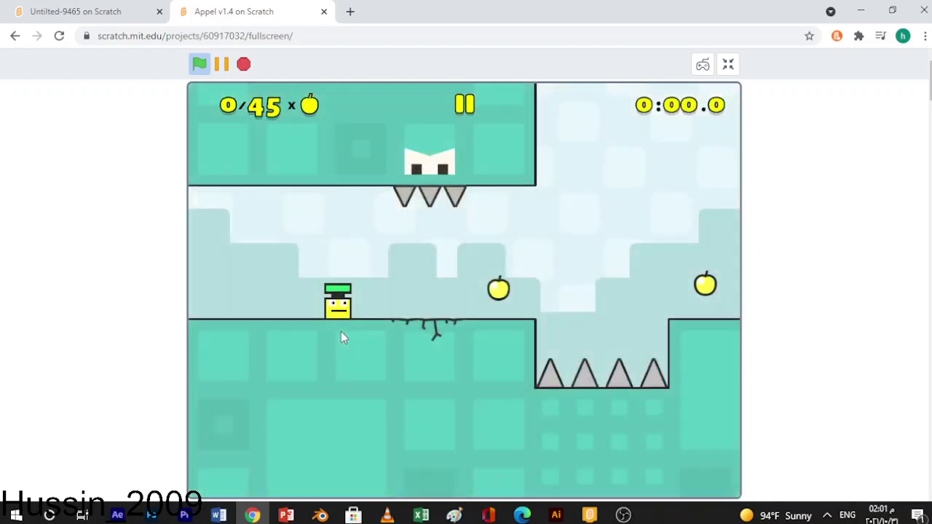
Step: Play through the start of the level to see how the character moves, and close the game's tab
{"action": "key", "text": "Right"}
{"action": "key", "text": "Up"}
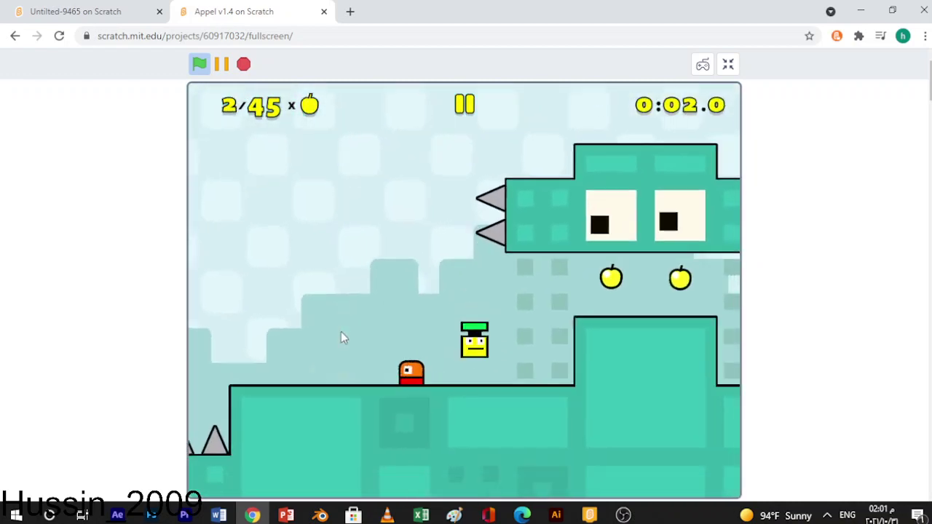
{"action": "key", "text": "Up"}
{"action": "key", "text": "Right"}
{"action": "key", "text": "Up"}
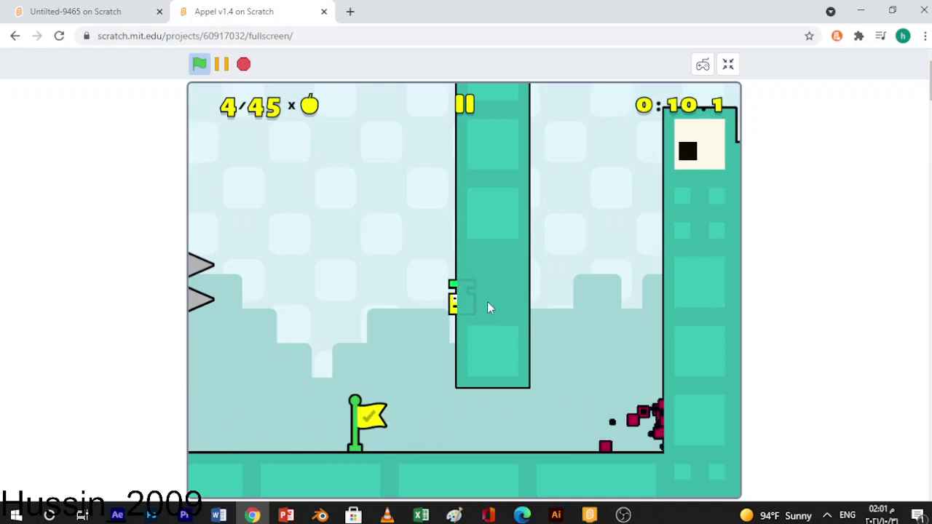
{"action": "key", "text": "Right"}
{"action": "key", "text": "Left"}
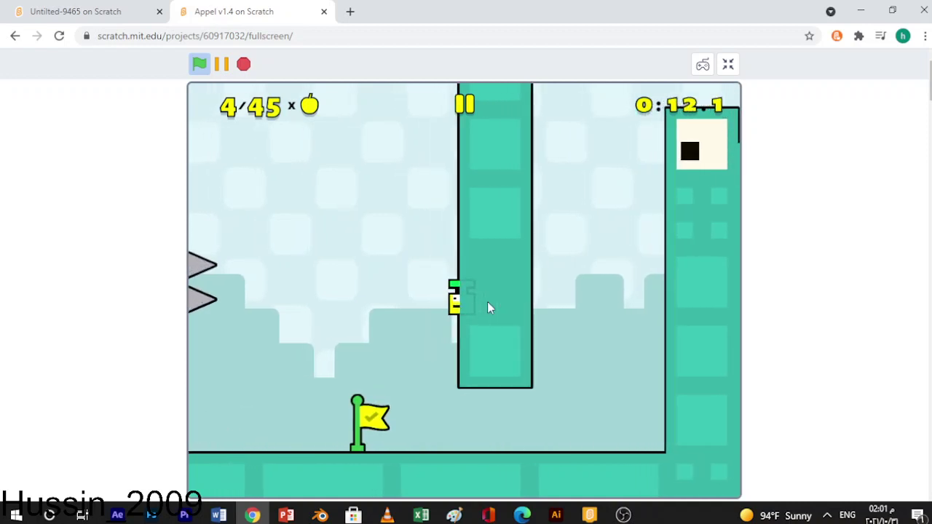
{"action": "key", "text": "Right"}
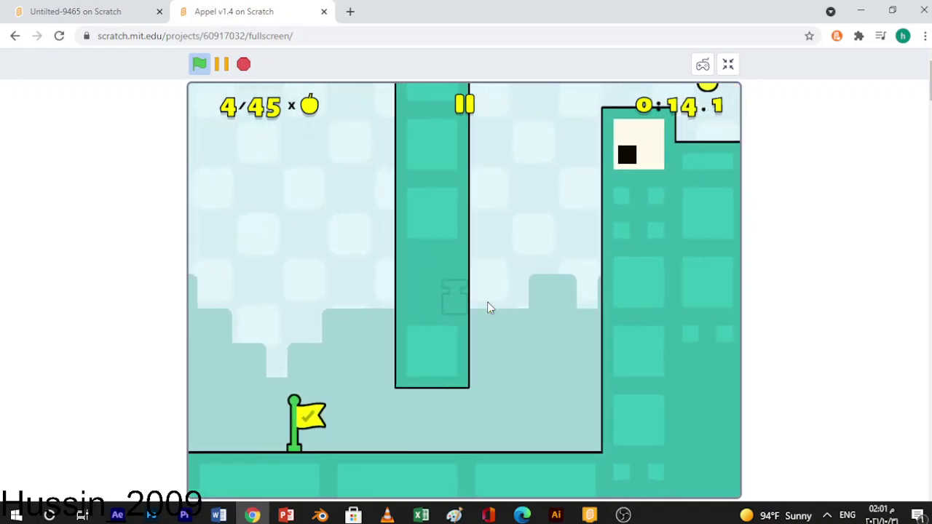
{"action": "key", "text": "Left"}
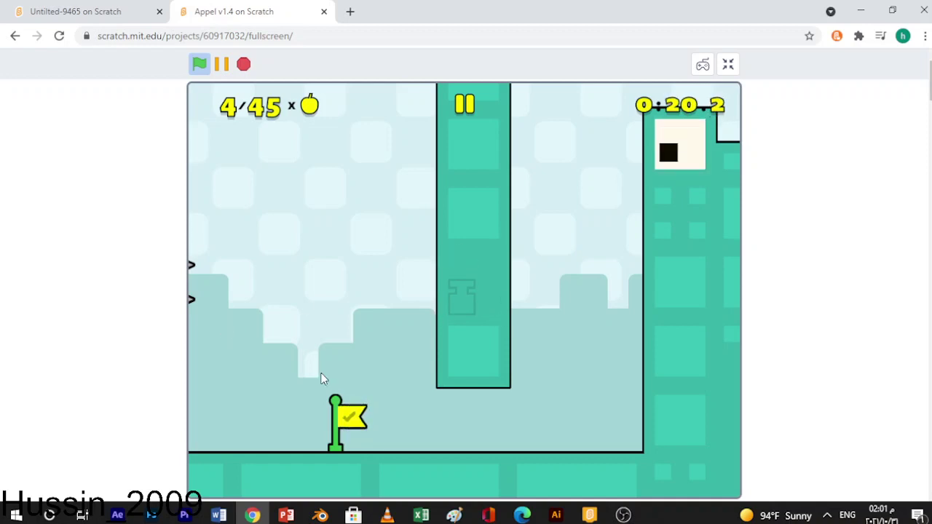
{"action": "left_click", "coordinate": [244, 64]}
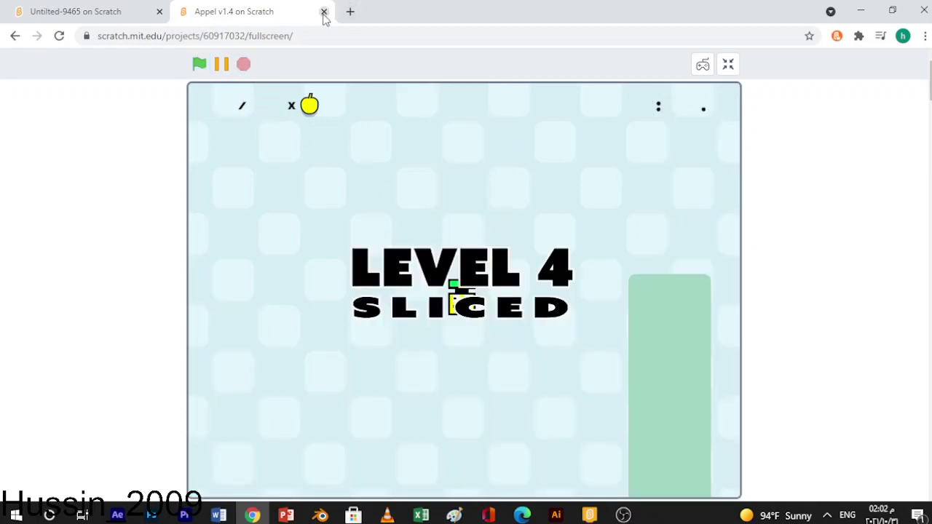
{"action": "left_click", "coordinate": [324, 11]}
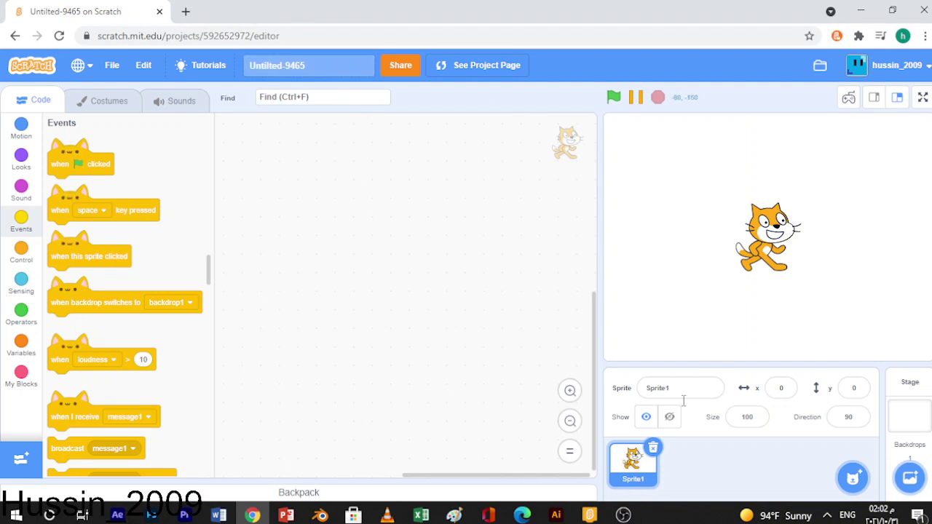
Step: Delete the cat-b costume and rename the cat-a costume as normal
{"action": "left_click", "coordinate": [109, 101]}
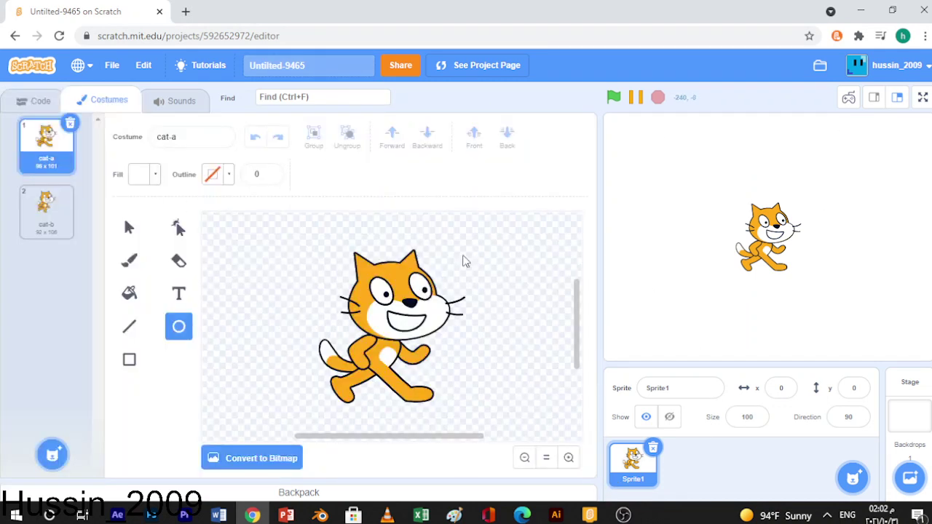
{"action": "left_click", "coordinate": [64, 204]}
{"action": "left_click", "coordinate": [70, 191]}
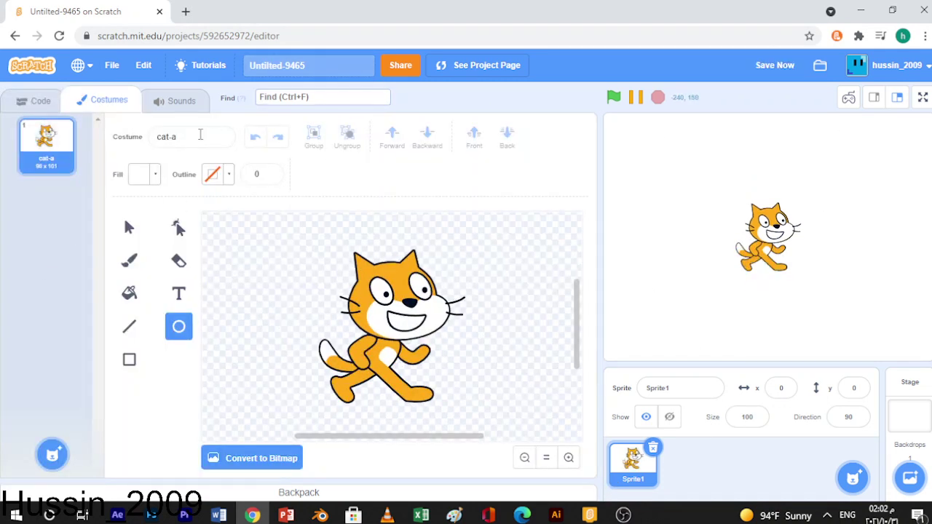
{"action": "key", "text": "BackSpace"}
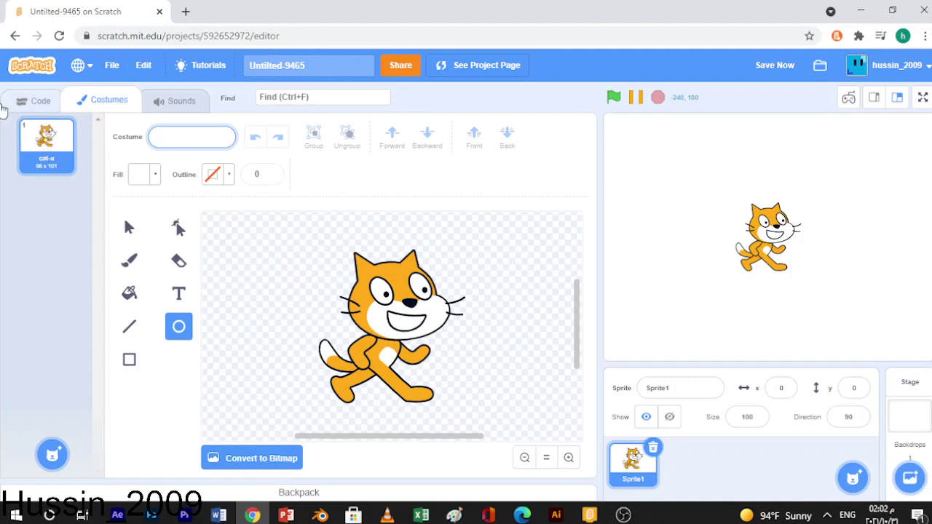
{"action": "type", "text": "normal"}
{"action": "key", "text": "Return"}
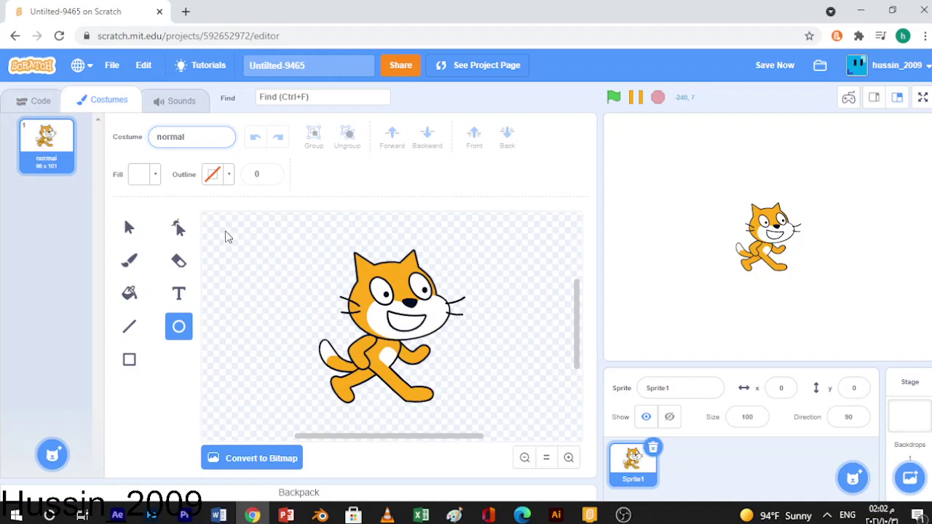
Step: Duplicate the normal costume and rename the copy as crouch
{"action": "right_click", "coordinate": [42, 142]}
{"action": "left_click", "coordinate": [50, 155]}
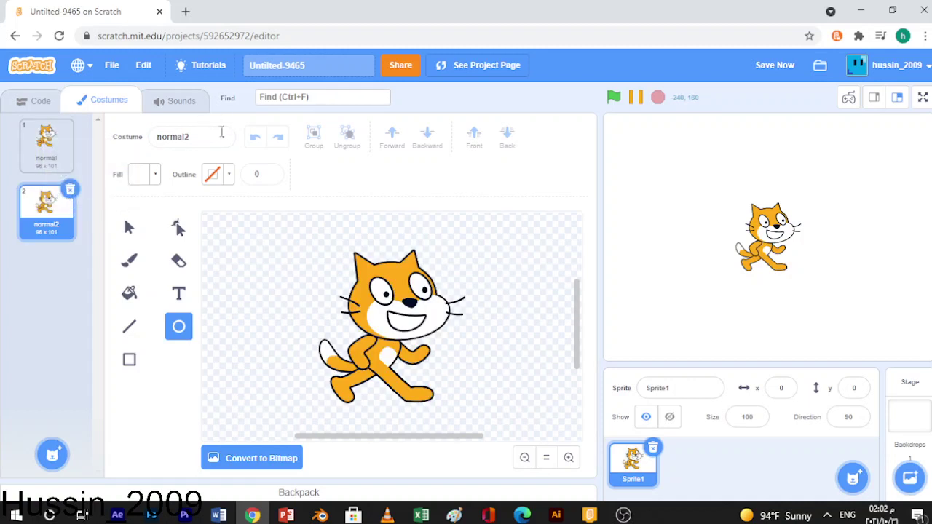
{"action": "key", "text": "ctrl+a"}
{"action": "type", "text": "crou"}
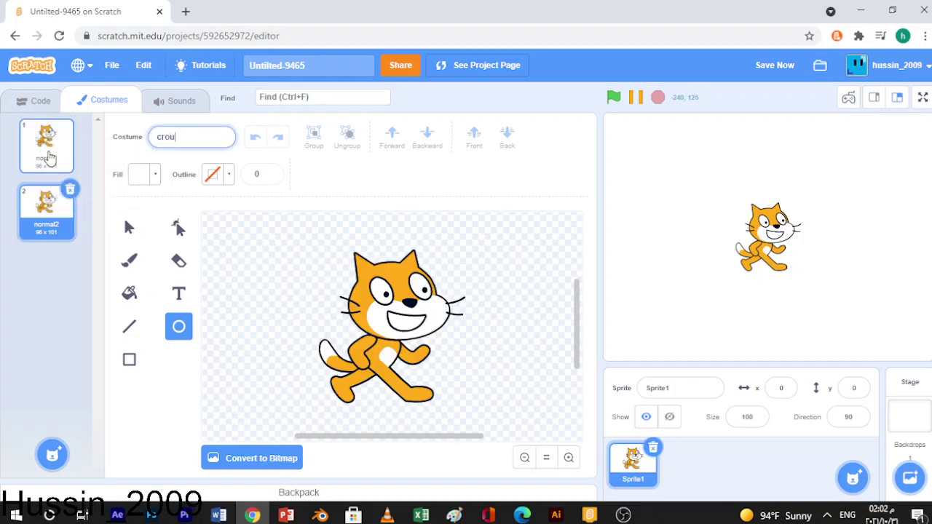
{"action": "type", "text": "ch"}
Step: Squash the cat drawing vertically in the crouch costume, keeping its width, to a size of about 96 x 39
{"action": "left_click", "coordinate": [129, 227]}
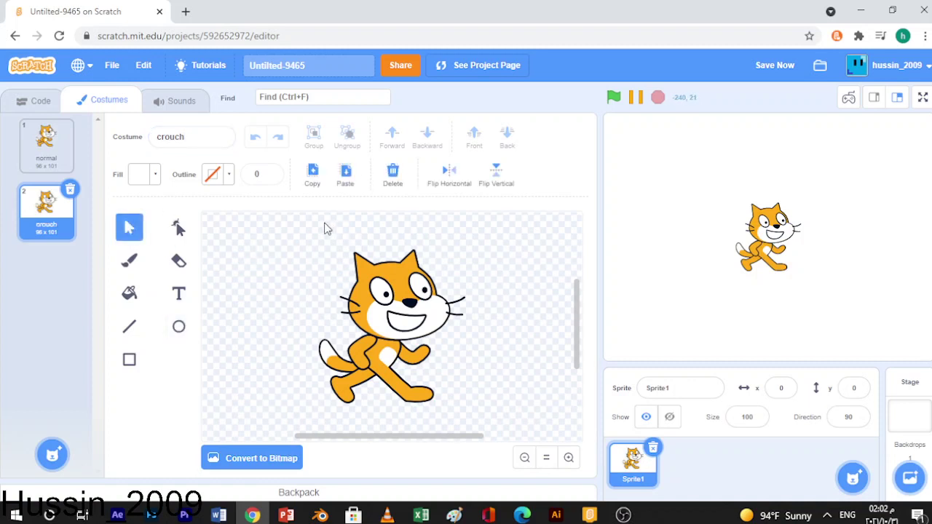
{"action": "left_click", "coordinate": [405, 268]}
{"action": "left_click_drag", "start_coordinate": [389, 249], "coordinate": [401, 286]}
{"action": "left_click", "coordinate": [427, 246]}
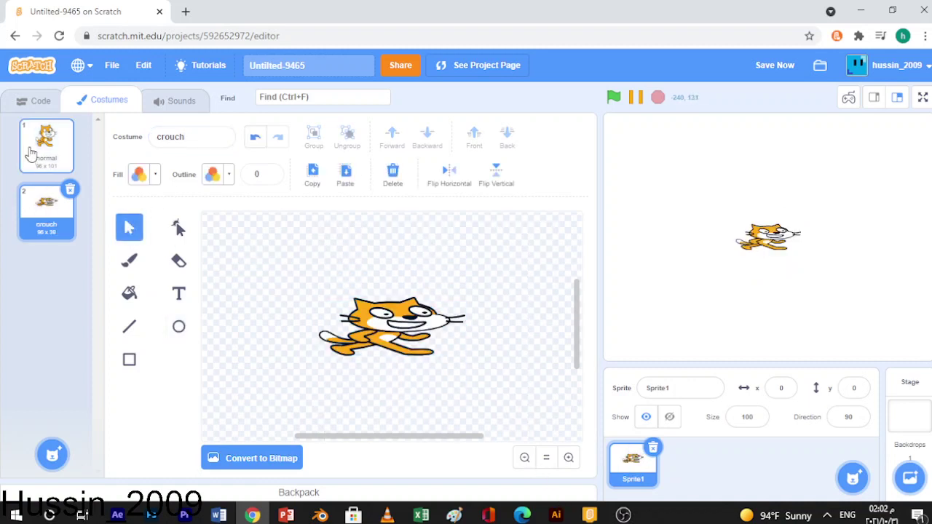
Step: Alternate between the normal and crouch costumes to compare the cat's standing and crouching poses
{"action": "left_click", "coordinate": [40, 156]}
{"action": "left_click", "coordinate": [45, 207]}
{"action": "left_click", "coordinate": [46, 174]}
{"action": "left_click", "coordinate": [45, 210]}
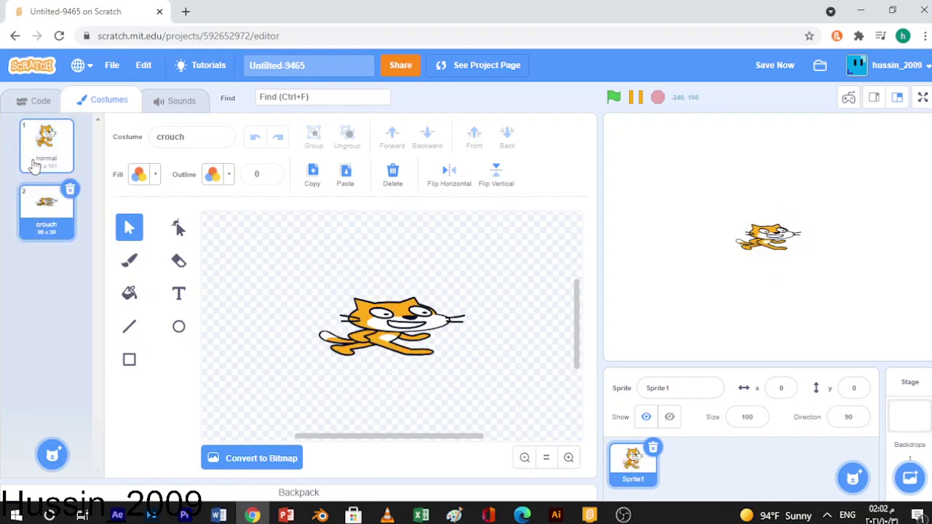
{"action": "left_click", "coordinate": [36, 164]}
{"action": "left_click", "coordinate": [45, 210]}
{"action": "left_click", "coordinate": [47, 155]}
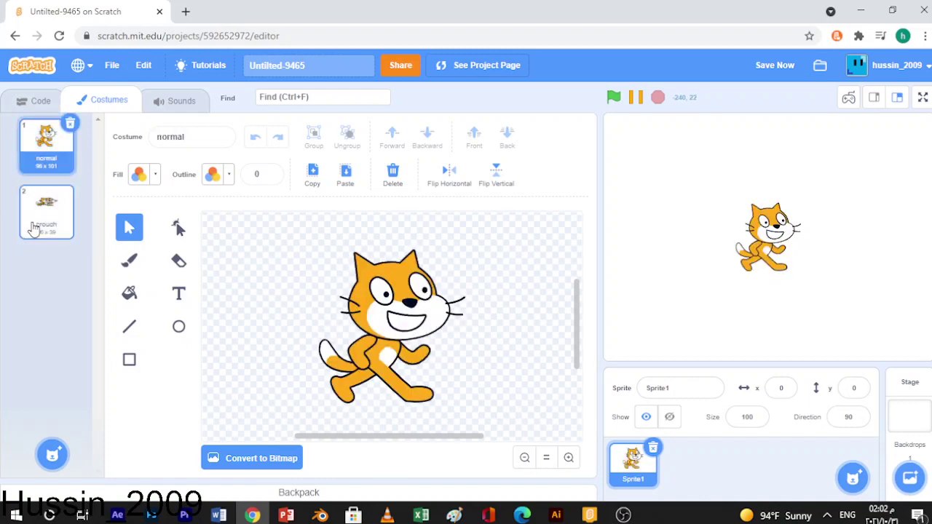
{"action": "left_click", "coordinate": [34, 228]}
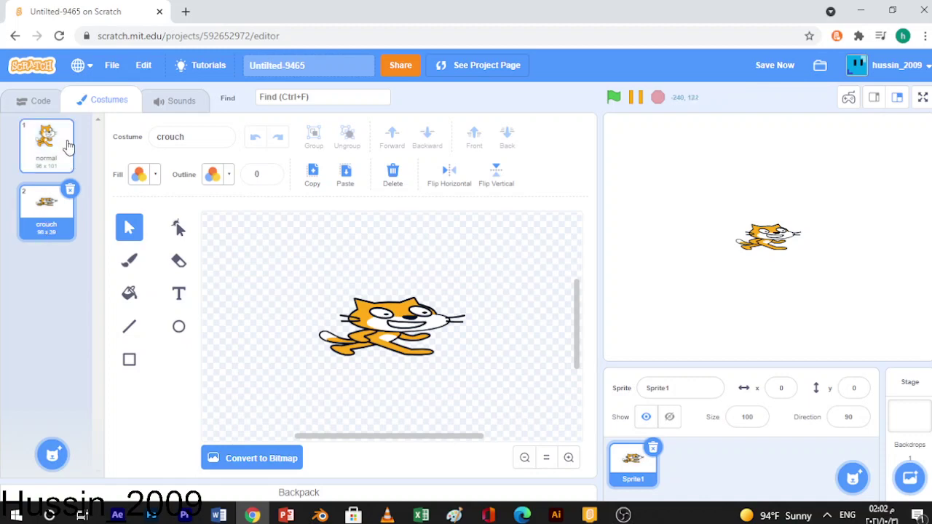
{"action": "left_click", "coordinate": [62, 140]}
{"action": "left_click", "coordinate": [38, 103]}
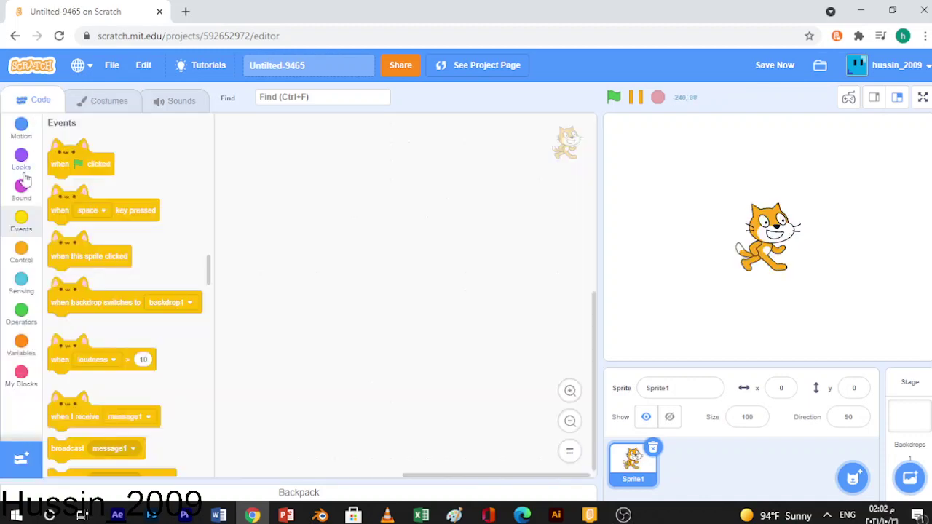
{"action": "left_click", "coordinate": [82, 102]}
{"action": "left_click", "coordinate": [38, 207]}
{"action": "left_click", "coordinate": [46, 144]}
{"action": "left_click", "coordinate": [46, 211]}
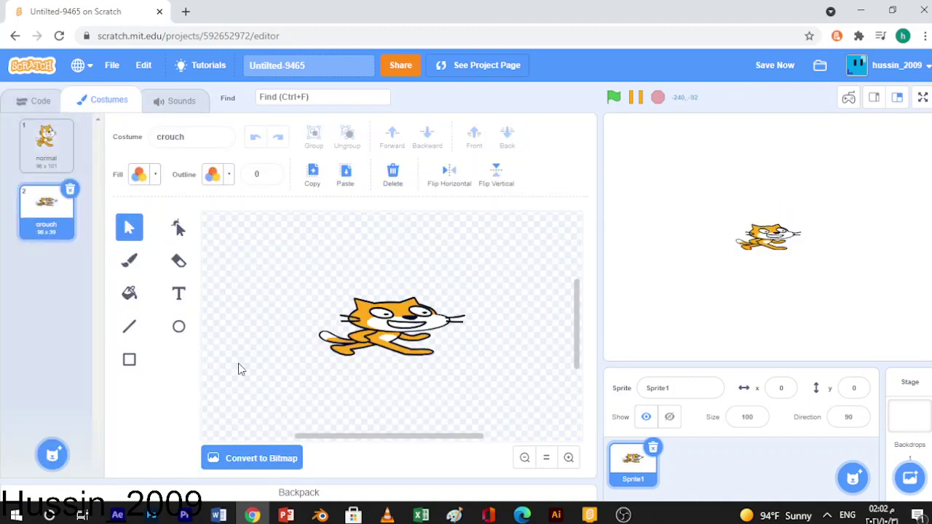
Step: Move the cat sprite on the stage to about x 33, y -5
{"action": "left_click", "coordinate": [371, 311]}
{"action": "left_click", "coordinate": [346, 349]}
{"action": "left_click", "coordinate": [53, 101]}
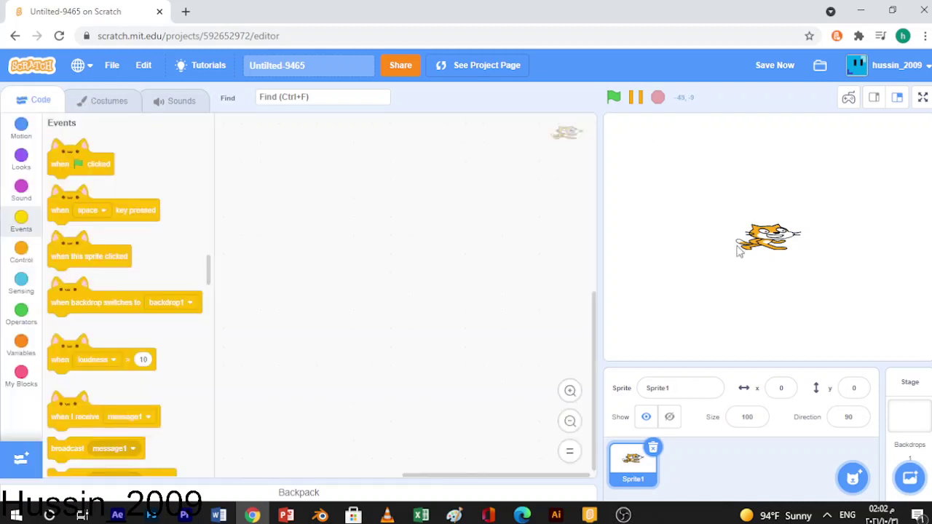
{"action": "left_click_drag", "start_coordinate": [774, 249], "coordinate": [803, 252]}
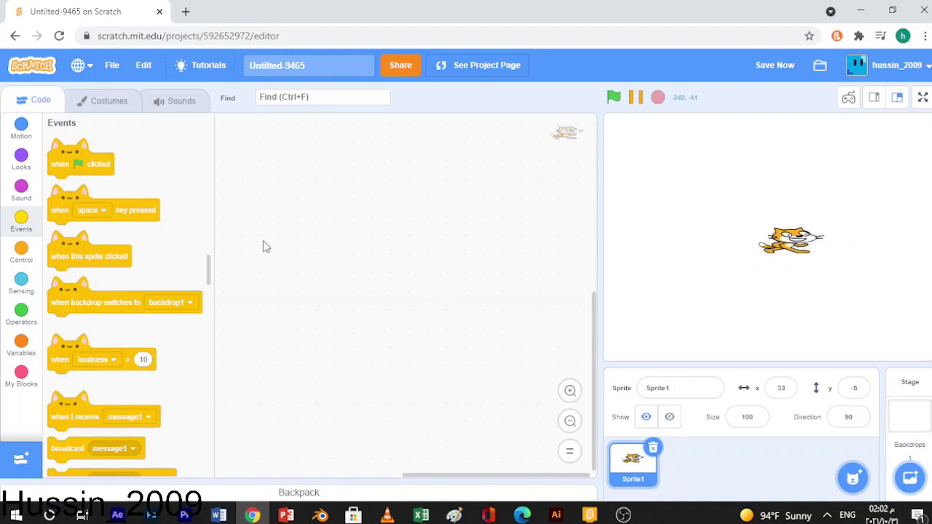
Step: Review the normal and crouch costumes again, leaving crouch as the current costume
{"action": "left_click", "coordinate": [133, 106]}
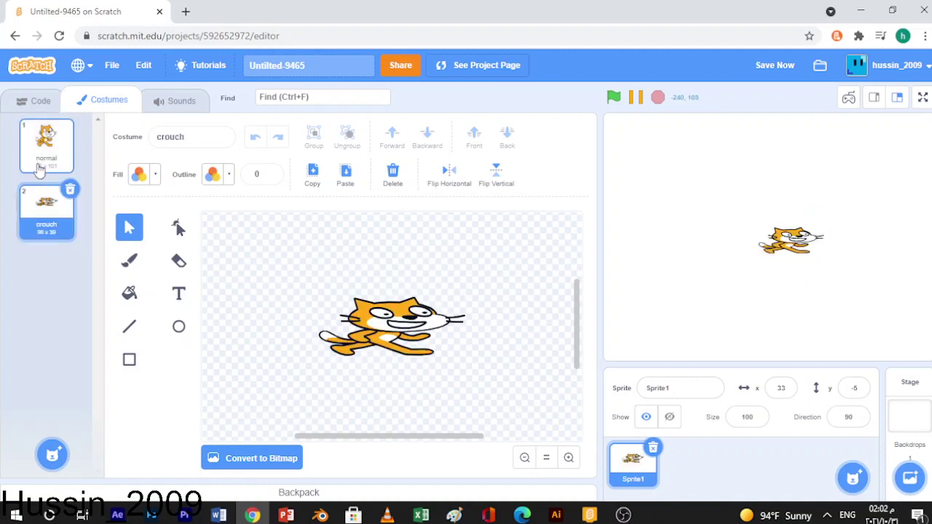
{"action": "left_click", "coordinate": [40, 167]}
{"action": "left_click", "coordinate": [27, 211]}
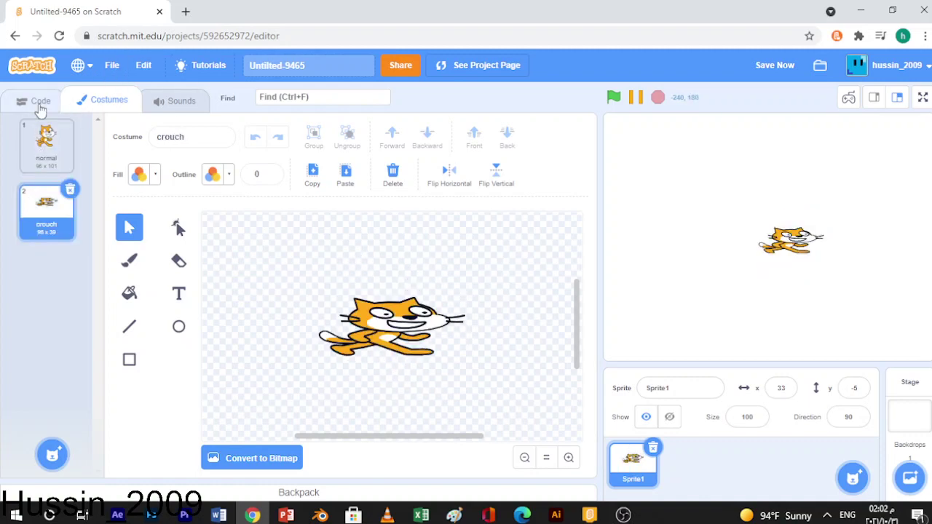
{"action": "left_click", "coordinate": [41, 102]}
{"action": "left_click", "coordinate": [100, 100]}
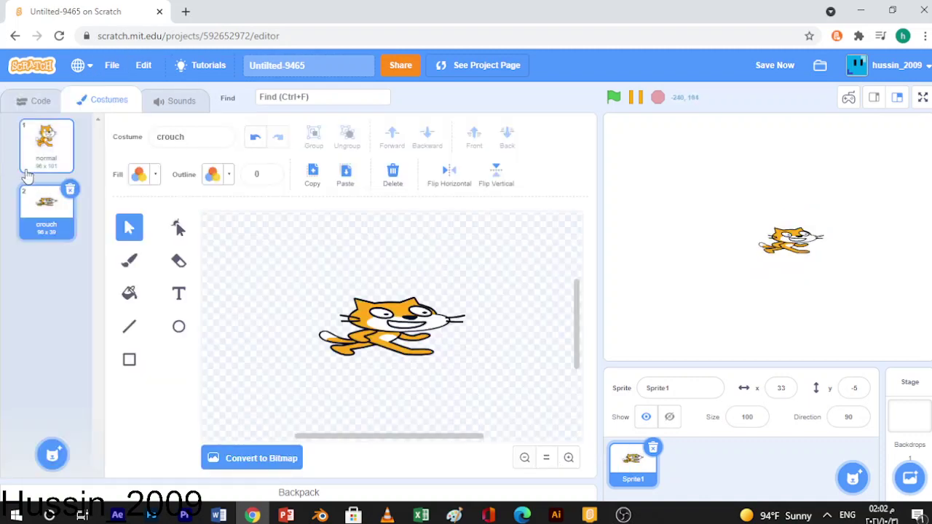
{"action": "left_click", "coordinate": [40, 102]}
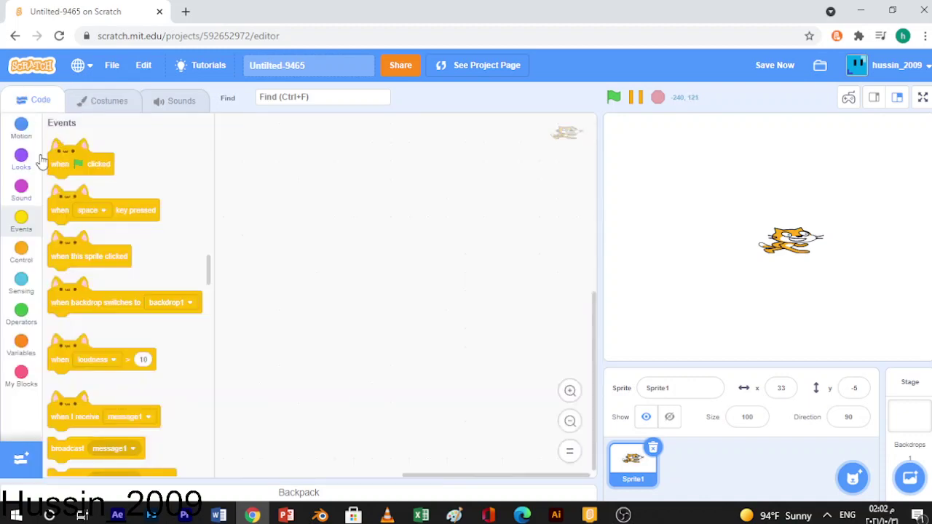
Step: Start the sprite's script with a green flag event followed by a block that switches the costume to crouch
{"action": "left_click_drag", "start_coordinate": [73, 163], "coordinate": [305, 175]}
{"action": "left_click", "coordinate": [21, 157]}
{"action": "left_click_drag", "start_coordinate": [65, 287], "coordinate": [327, 190]}
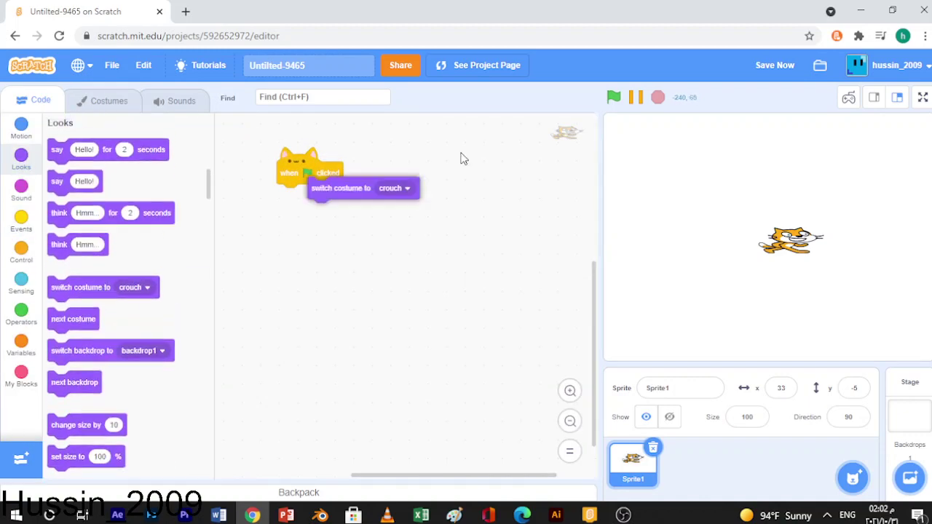
{"action": "left_click_drag", "start_coordinate": [460, 159], "coordinate": [313, 209]}
Step: Wrap the costume switch block in a forever loop under the green flag event
{"action": "left_click", "coordinate": [22, 222]}
{"action": "scroll", "coordinate": [66, 240], "scroll_direction": "down", "scroll_amount": 3}
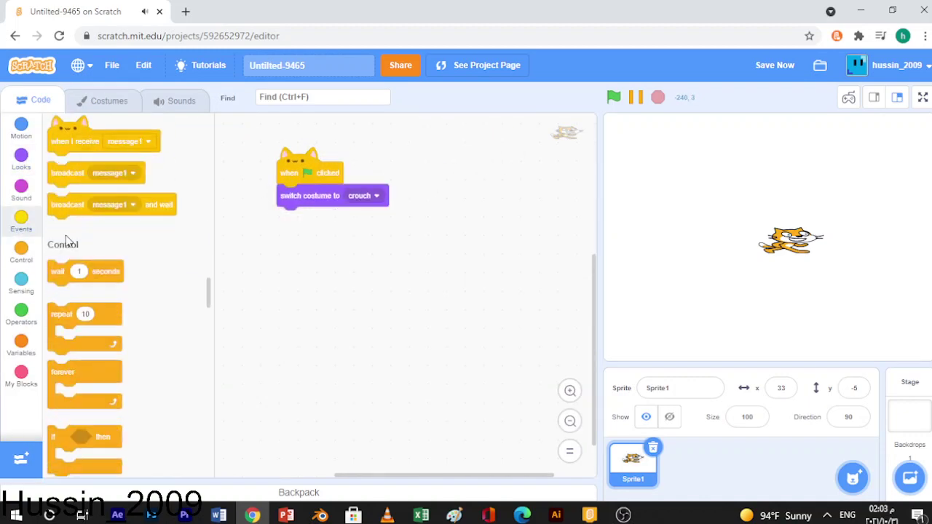
{"action": "left_click_drag", "start_coordinate": [79, 370], "coordinate": [305, 191]}
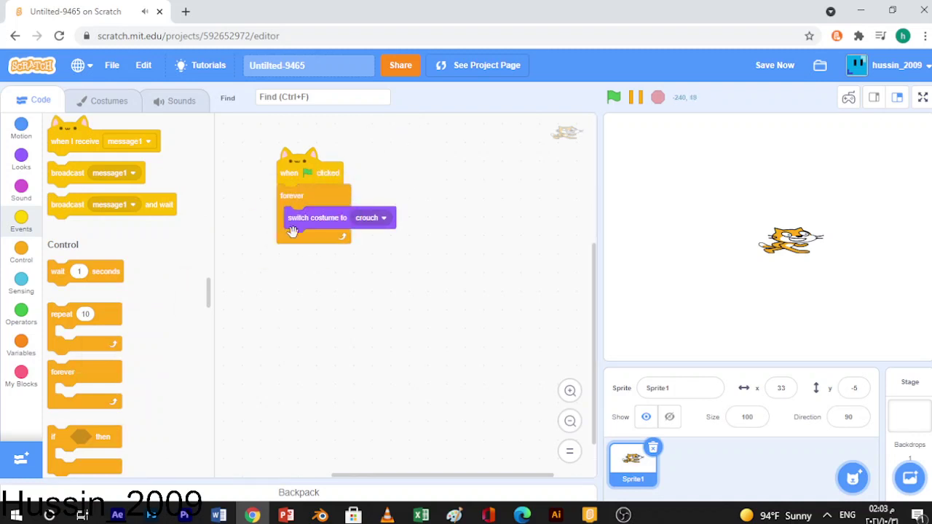
Step: Set the looped costume switch to normal and add an if block below it with a "key space pressed?" condition
{"action": "left_click", "coordinate": [369, 218]}
{"action": "left_click", "coordinate": [364, 261]}
{"action": "left_click_drag", "start_coordinate": [77, 437], "coordinate": [321, 244]}
{"action": "left_click", "coordinate": [20, 284]}
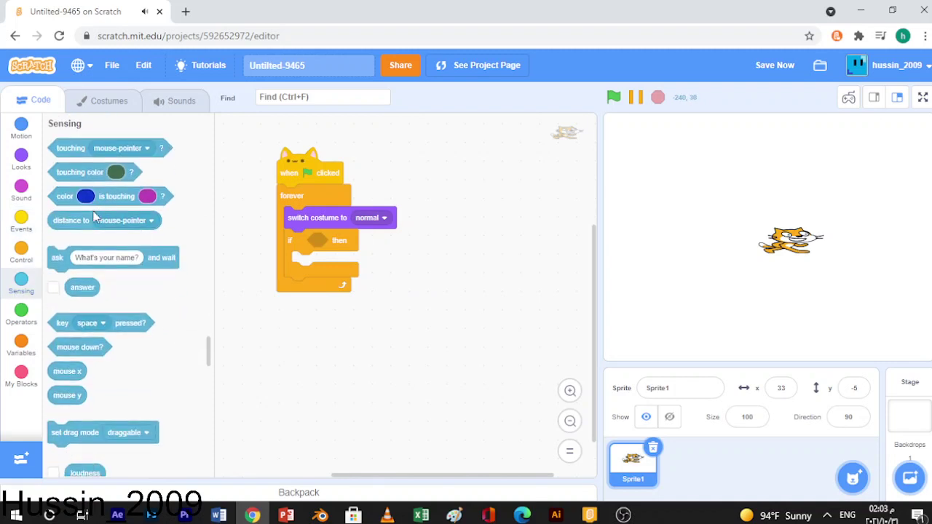
{"action": "left_click_drag", "start_coordinate": [80, 328], "coordinate": [338, 245]}
Step: Place a second costume switch inside the if block, run the script, and set that switch to crouch
{"action": "left_click", "coordinate": [21, 159]}
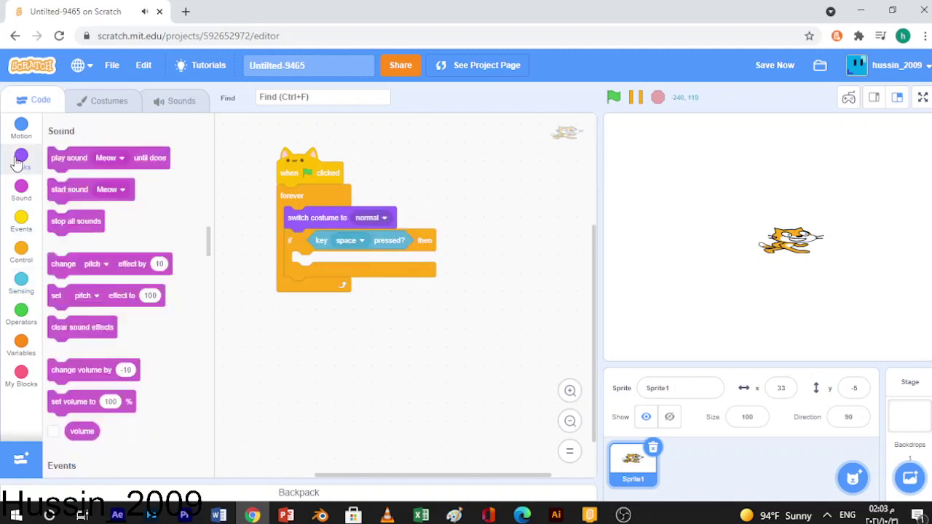
{"action": "left_click_drag", "start_coordinate": [135, 288], "coordinate": [379, 265]}
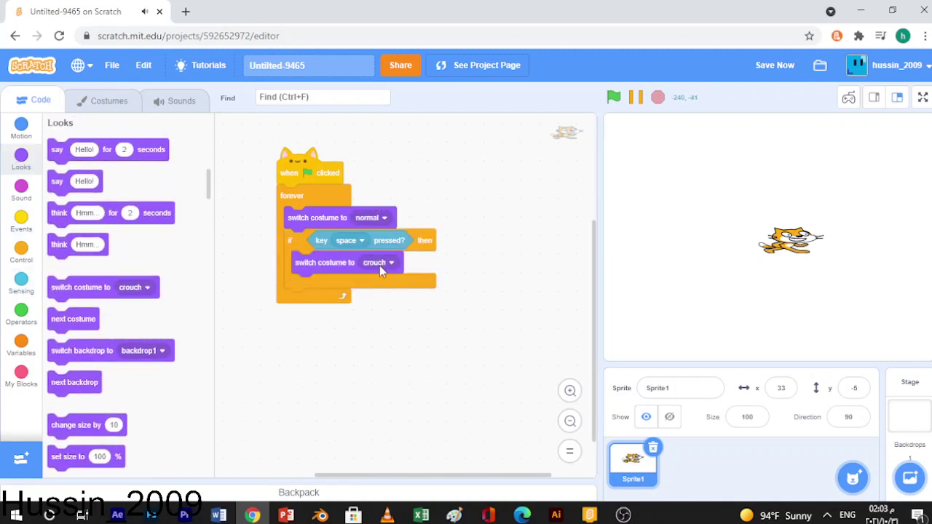
{"action": "left_click", "coordinate": [379, 263]}
{"action": "left_click", "coordinate": [358, 299]}
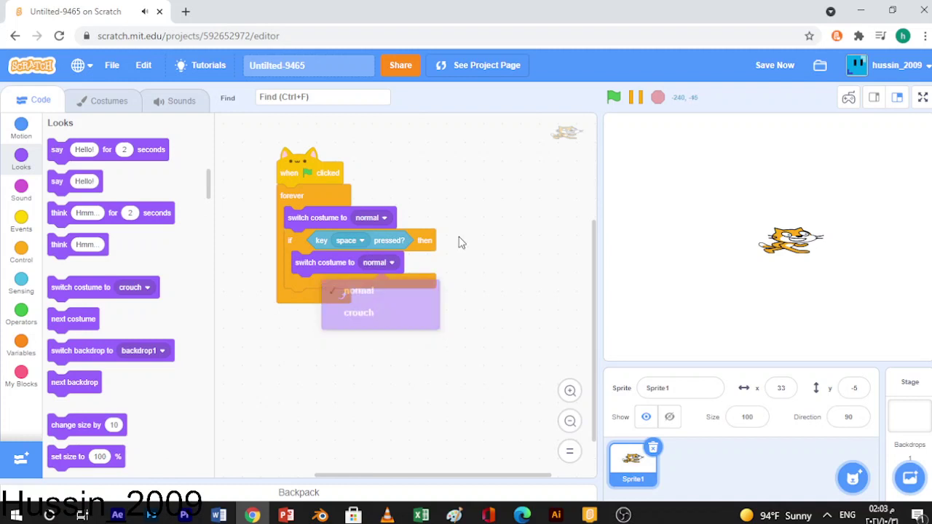
{"action": "left_click", "coordinate": [613, 98]}
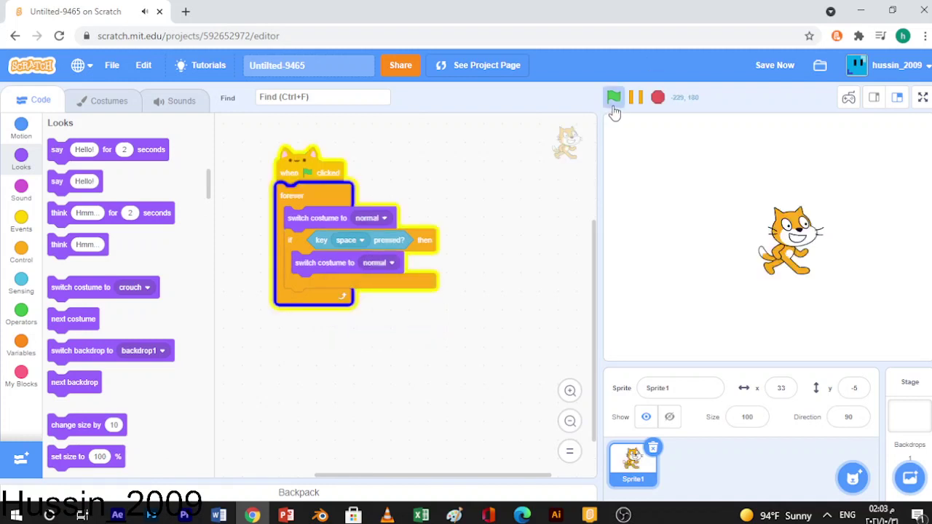
{"action": "left_click", "coordinate": [372, 268]}
{"action": "left_click", "coordinate": [368, 328]}
Step: Test the crouch key with the stage in full-screen view and return to the editor
{"action": "left_click", "coordinate": [922, 97]}
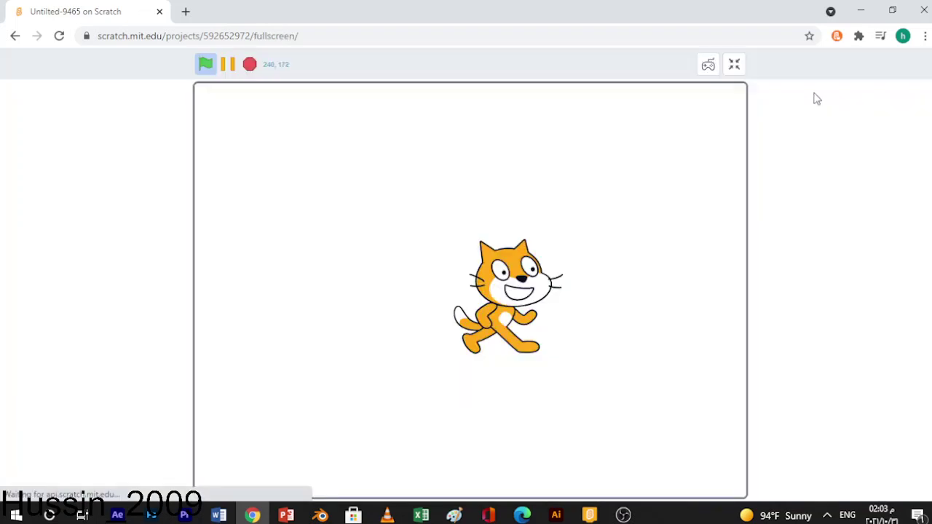
{"action": "key", "text": "Down"}
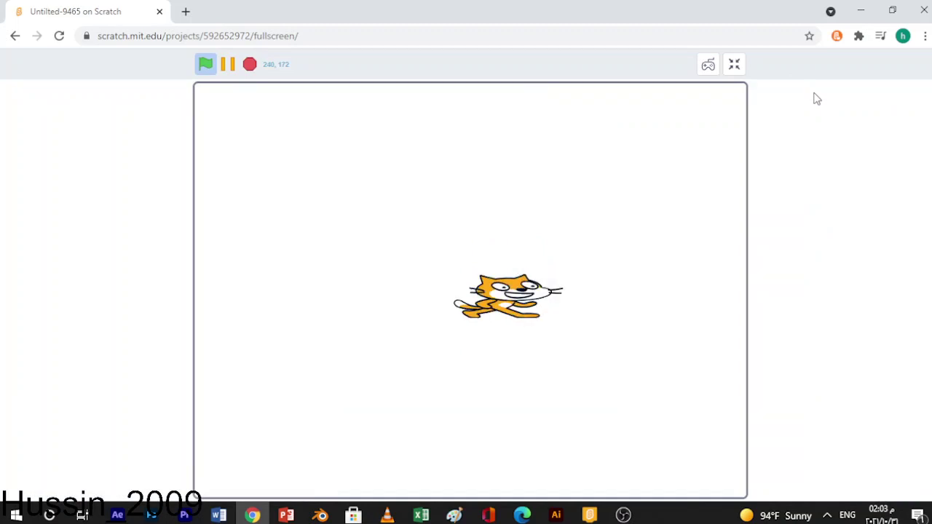
{"action": "left_click", "coordinate": [734, 65]}
Step: Set the cat sprite's position to x 0, y 0 and stop the running script
{"action": "left_click_drag", "start_coordinate": [784, 254], "coordinate": [750, 244]}
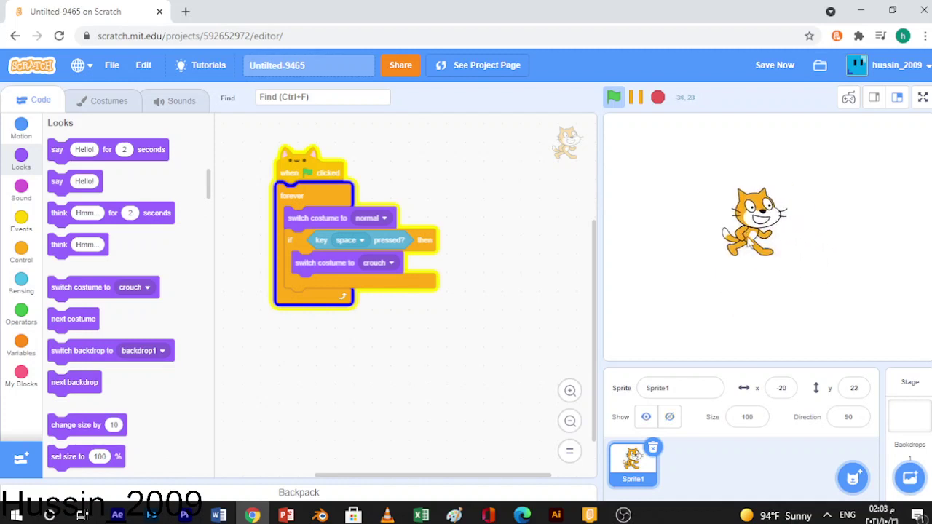
{"action": "left_click", "coordinate": [784, 387]}
{"action": "type", "text": "0"}
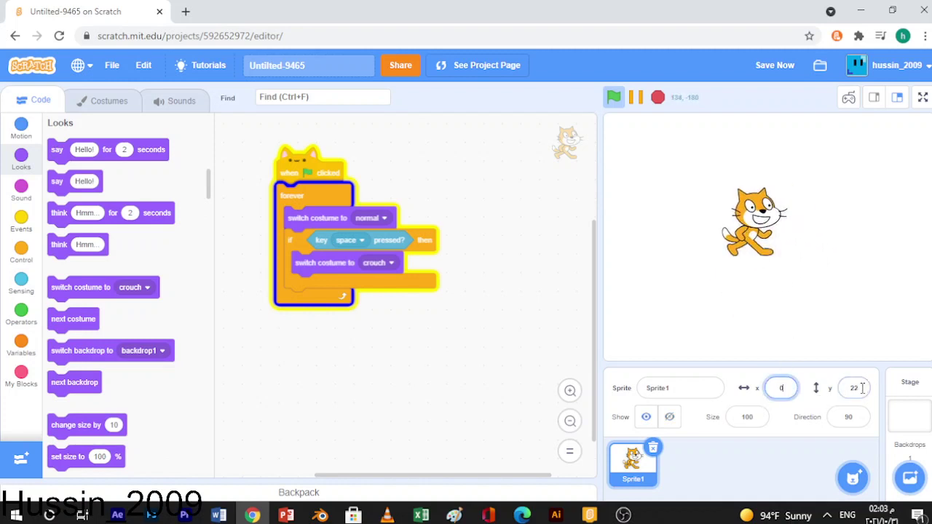
{"action": "left_click", "coordinate": [859, 387]}
{"action": "type", "text": "0"}
{"action": "key", "text": "Return"}
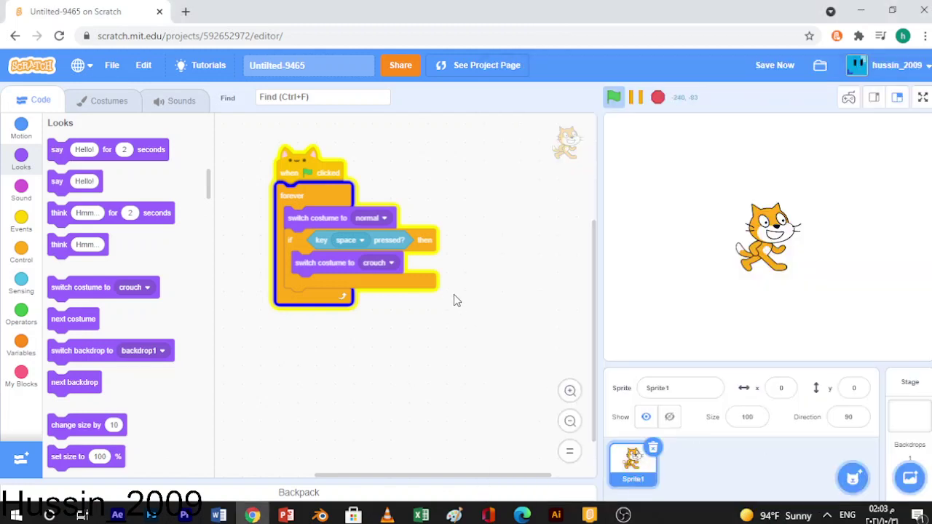
{"action": "left_click", "coordinate": [658, 97]}
Step: Add "change x by" and "change y by" blocks at the start of the forever loop, above the normal costume switch
{"action": "left_click_drag", "start_coordinate": [443, 214], "coordinate": [496, 217]}
{"action": "mouse_move", "coordinate": [398, 217]}
{"action": "left_mouse_down"}
{"action": "mouse_move", "coordinate": [509, 201]}
{"action": "mouse_move", "coordinate": [492, 216]}
{"action": "mouse_move", "coordinate": [398, 219]}
{"action": "left_mouse_up"}
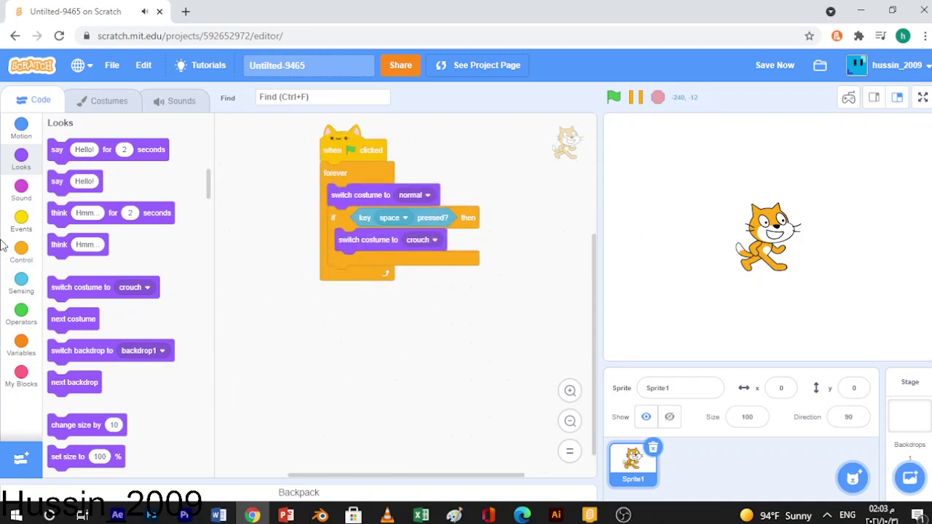
{"action": "left_click", "coordinate": [16, 137]}
{"action": "scroll", "coordinate": [94, 234], "scroll_direction": "down", "scroll_amount": 3}
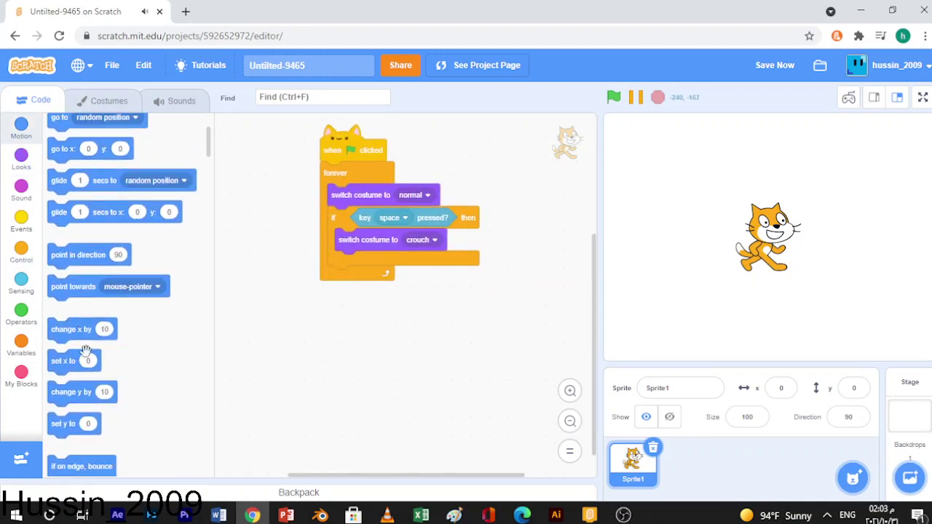
{"action": "left_click_drag", "start_coordinate": [83, 329], "coordinate": [364, 195]}
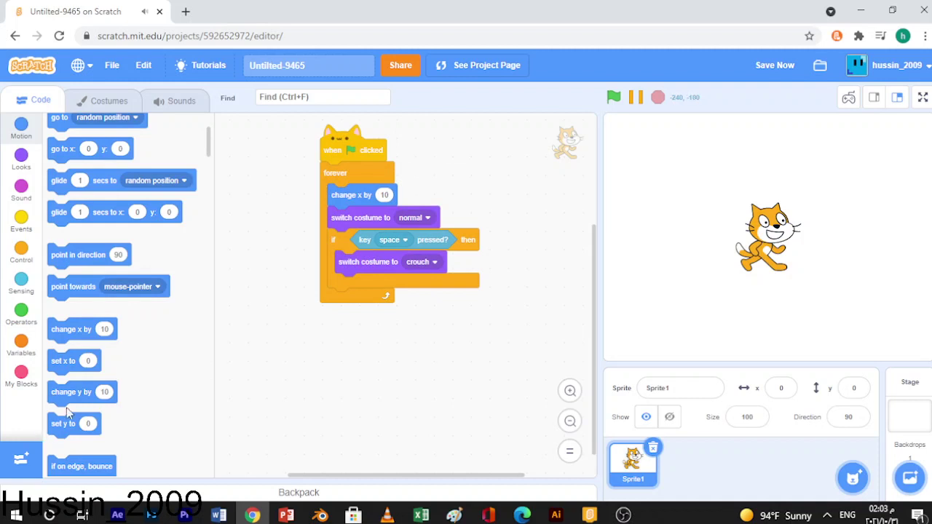
{"action": "left_click_drag", "start_coordinate": [67, 393], "coordinate": [344, 219]}
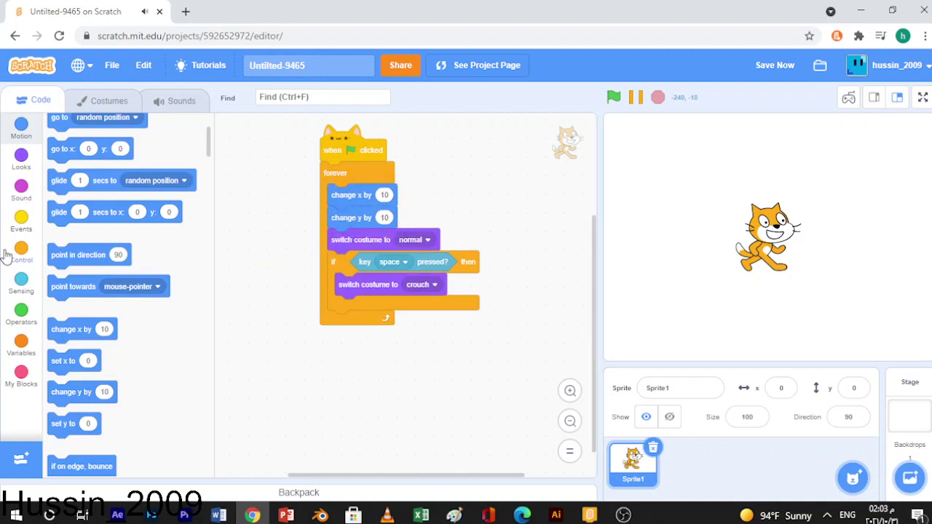
Step: Fill both position-change amounts with a multiplication of 8 by an empty subtraction
{"action": "left_click", "coordinate": [8, 325]}
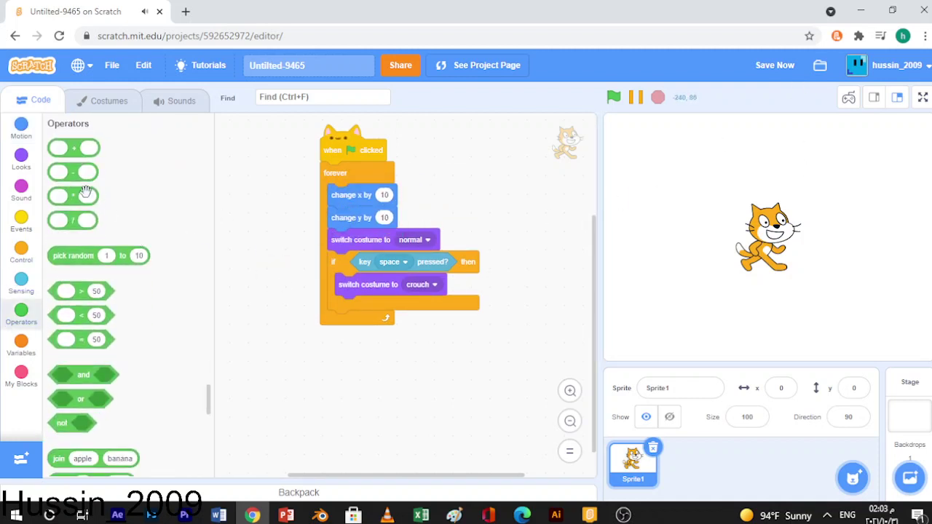
{"action": "left_click_drag", "start_coordinate": [86, 192], "coordinate": [414, 190]}
{"action": "left_click_drag", "start_coordinate": [73, 195], "coordinate": [406, 216]}
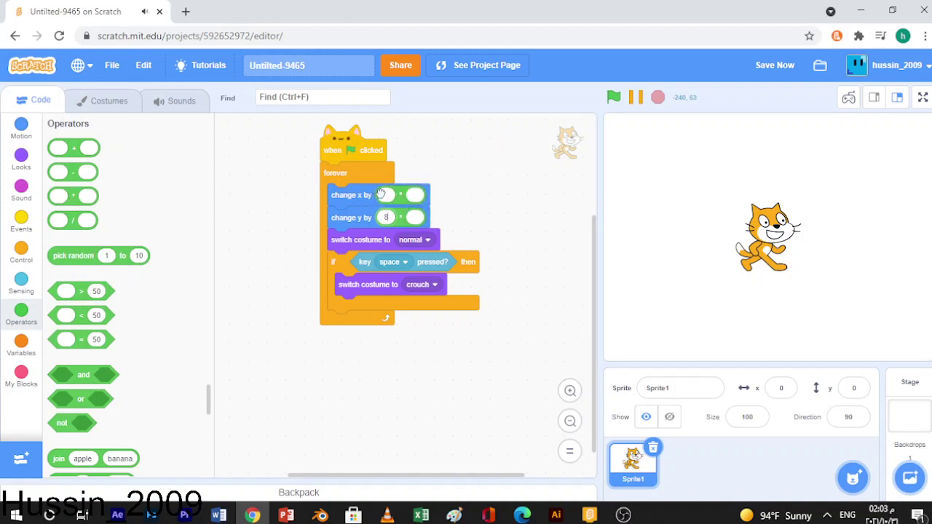
{"action": "left_click_drag", "start_coordinate": [80, 176], "coordinate": [445, 220]}
Step: Insert a "key right arrow pressed?" condition as the first operand of the subtraction in the change x block
{"action": "left_click", "coordinate": [21, 346]}
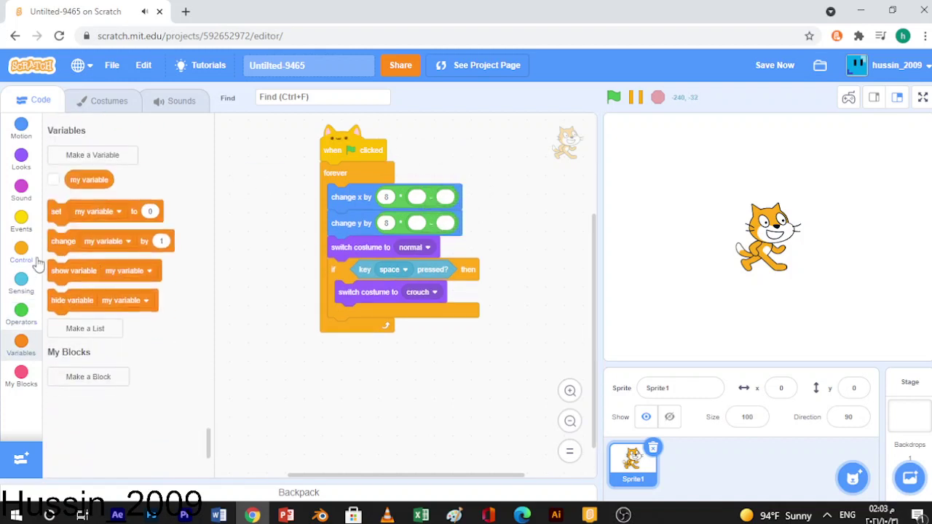
{"action": "left_click", "coordinate": [21, 280]}
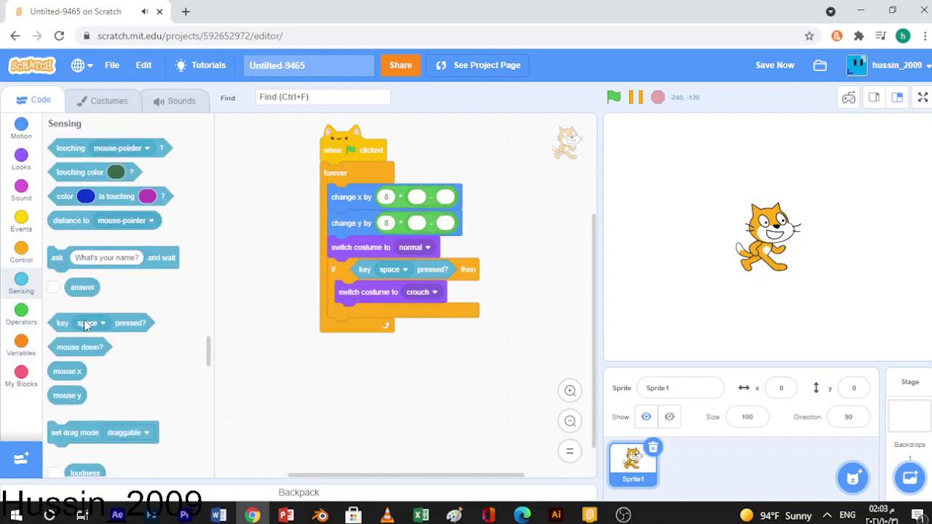
{"action": "left_click_drag", "start_coordinate": [84, 325], "coordinate": [453, 193]}
{"action": "left_click", "coordinate": [453, 198]}
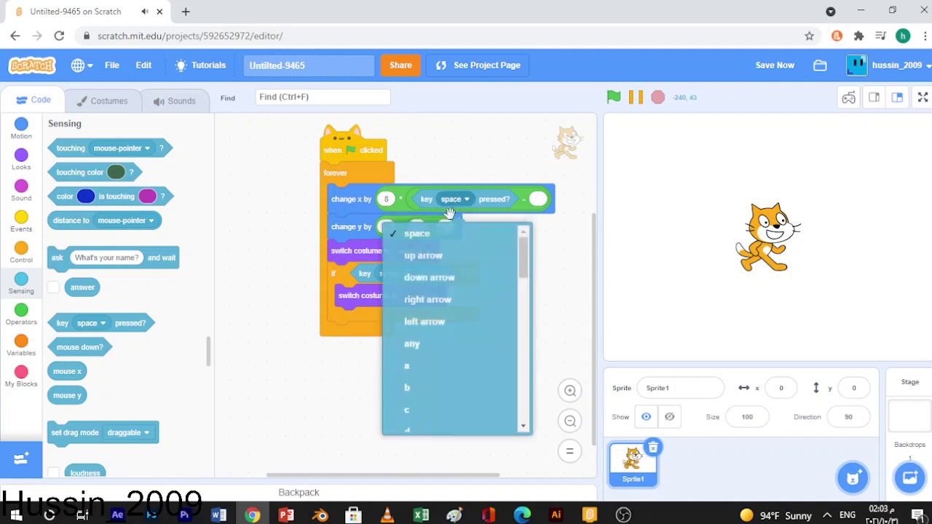
{"action": "left_click", "coordinate": [425, 321]}
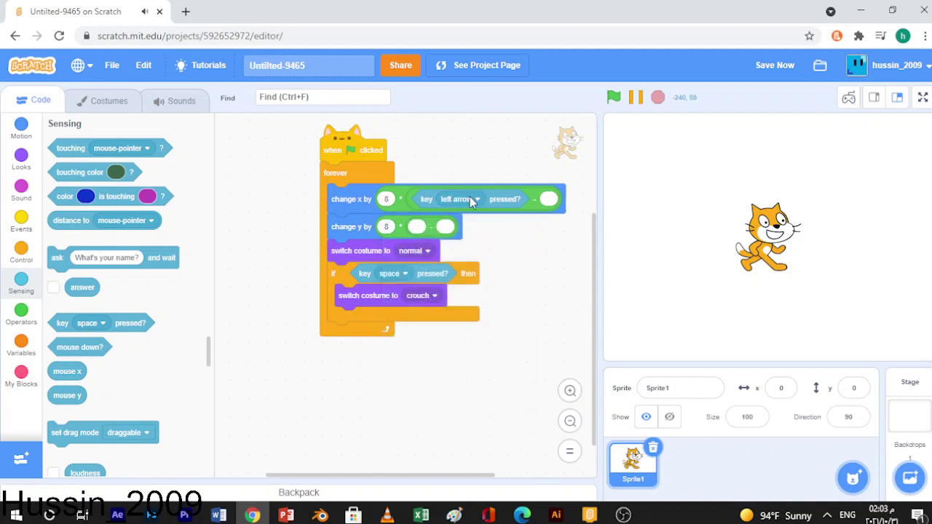
{"action": "left_click", "coordinate": [470, 199]}
{"action": "left_click", "coordinate": [437, 281]}
{"action": "left_click", "coordinate": [479, 200]}
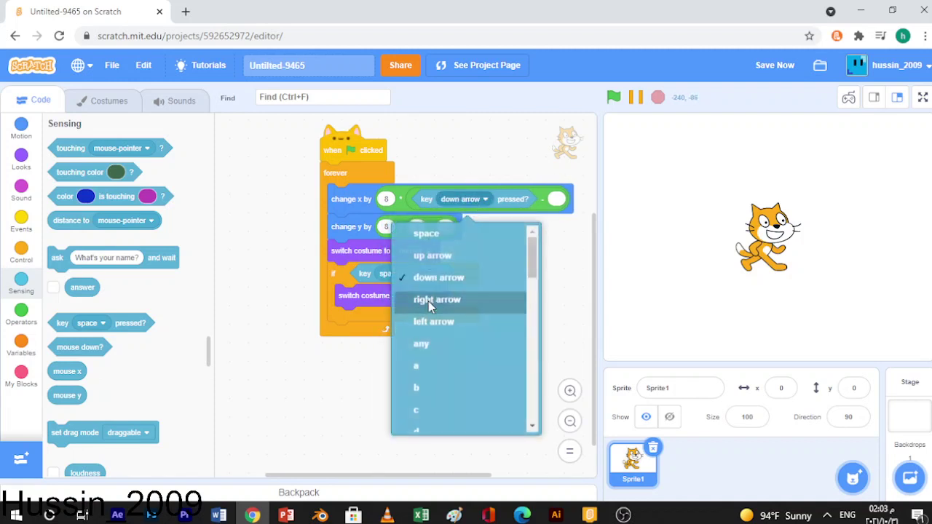
{"action": "left_click", "coordinate": [430, 300]}
Step: Duplicate the right arrow condition into the subtraction's second operand in the change x block and set its key to left arrow
{"action": "scroll", "coordinate": [397, 304], "scroll_direction": "right", "scroll_amount": 4}
{"action": "scroll", "coordinate": [397, 304], "scroll_direction": "up", "scroll_amount": 2}
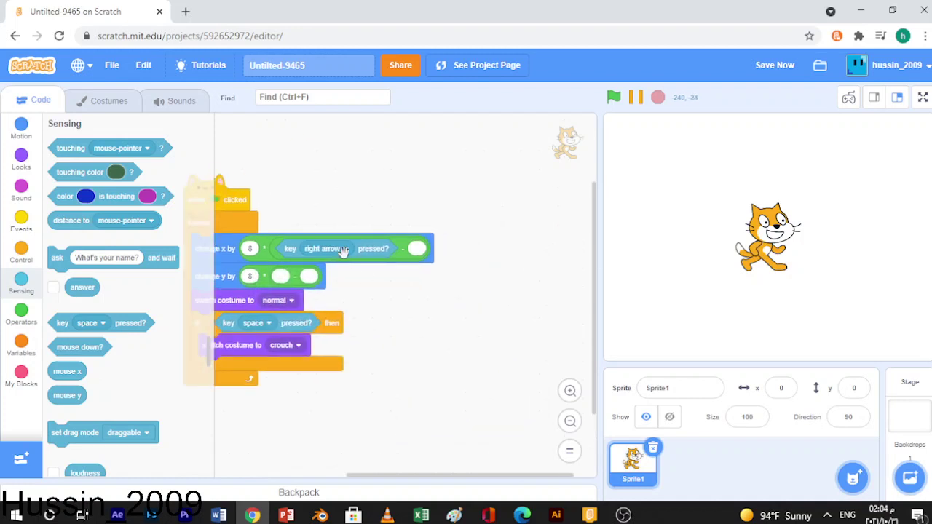
{"action": "right_click", "coordinate": [342, 250]}
{"action": "left_click", "coordinate": [371, 264]}
{"action": "left_click", "coordinate": [463, 254]}
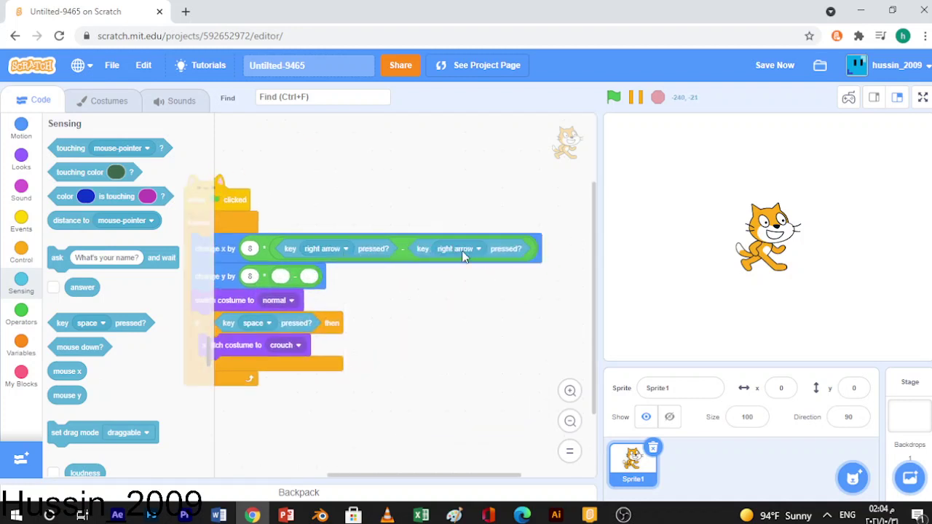
{"action": "left_click", "coordinate": [463, 254]}
{"action": "left_click", "coordinate": [428, 370]}
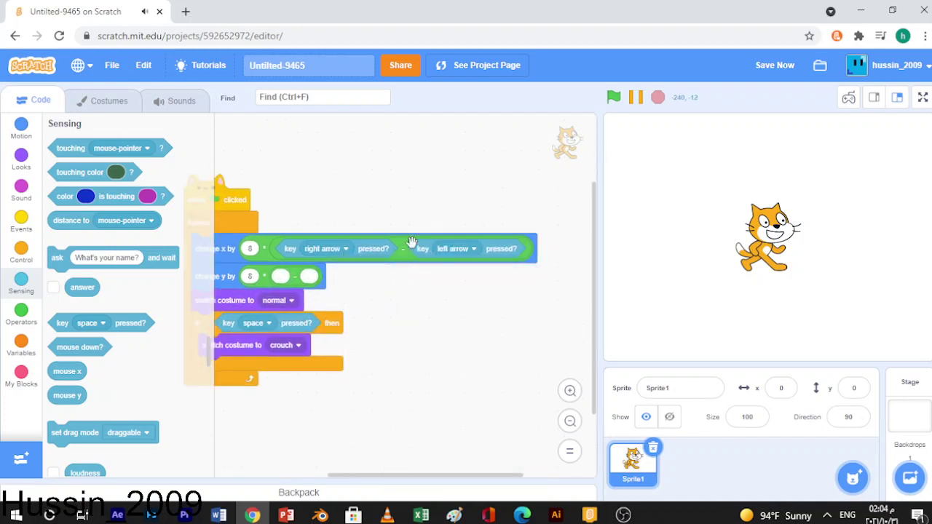
Step: Duplicate the key subtraction from the change x block into the multiplication of the change y block
{"action": "right_click", "coordinate": [411, 241]}
{"action": "left_click", "coordinate": [436, 254]}
{"action": "left_click", "coordinate": [442, 297]}
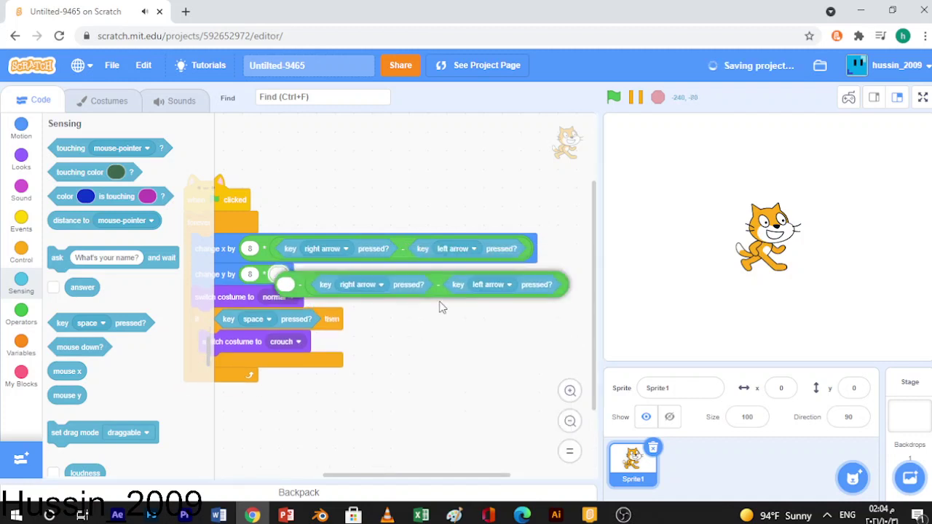
{"action": "left_click", "coordinate": [442, 303]}
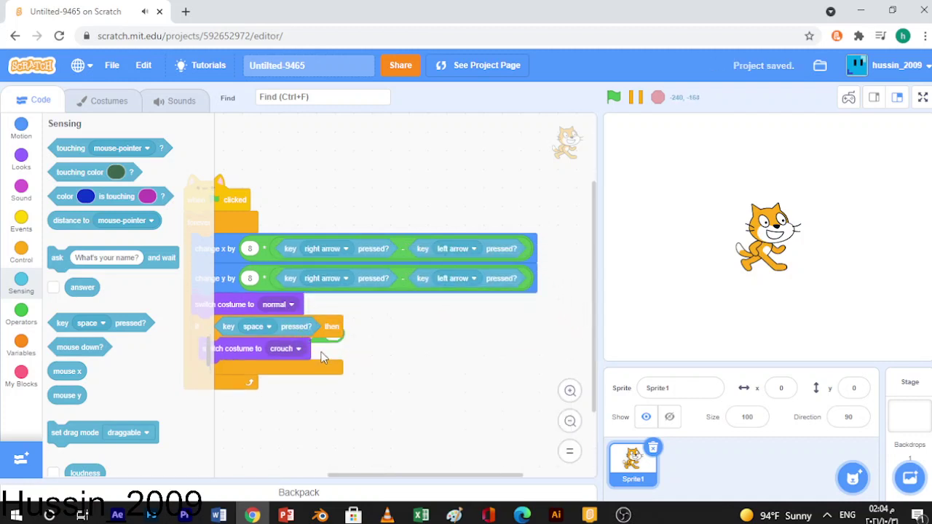
{"action": "left_click", "coordinate": [250, 249]}
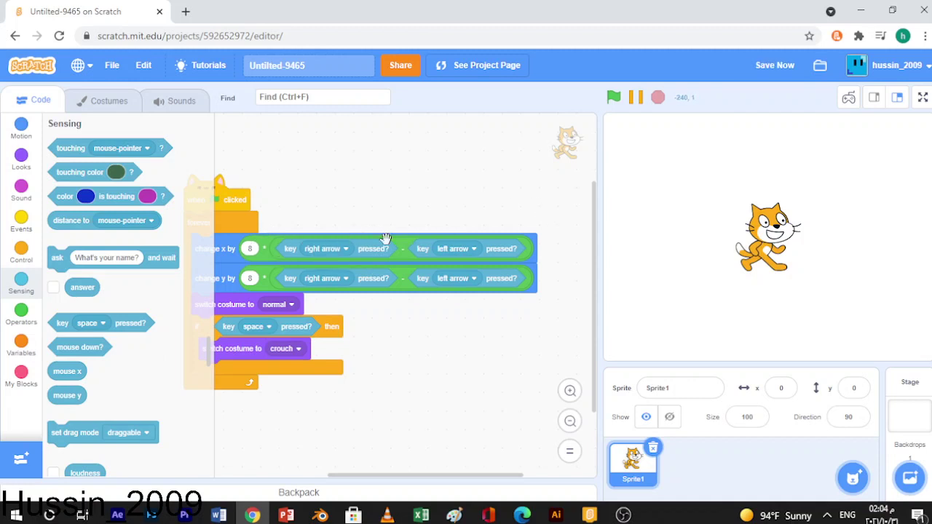
Step: Set the keys in the change y block to up arrow minus down arrow
{"action": "left_click_drag", "start_coordinate": [326, 301], "coordinate": [349, 297]}
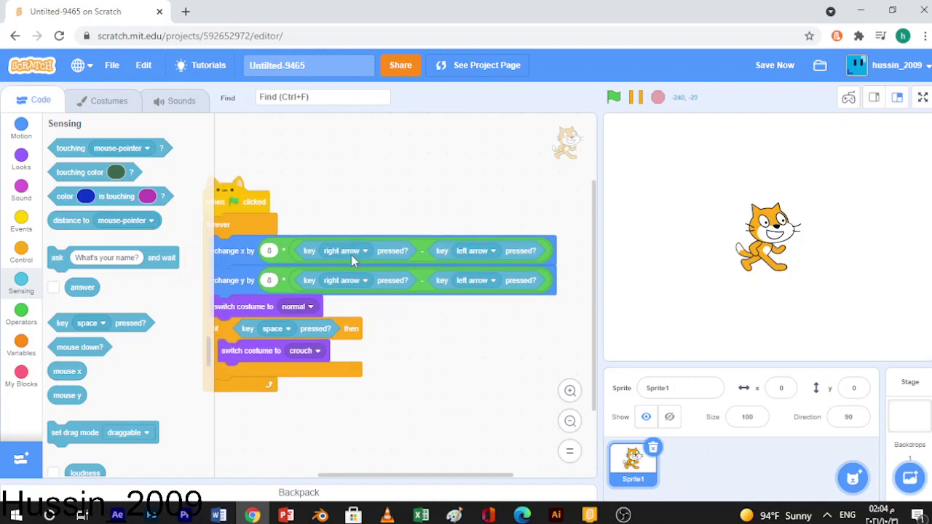
{"action": "left_click", "coordinate": [350, 284]}
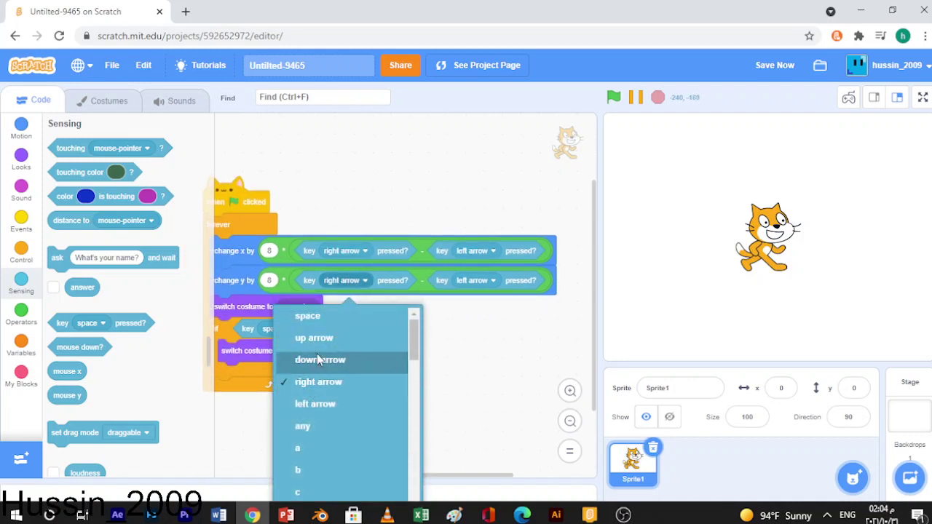
{"action": "left_click", "coordinate": [314, 338]}
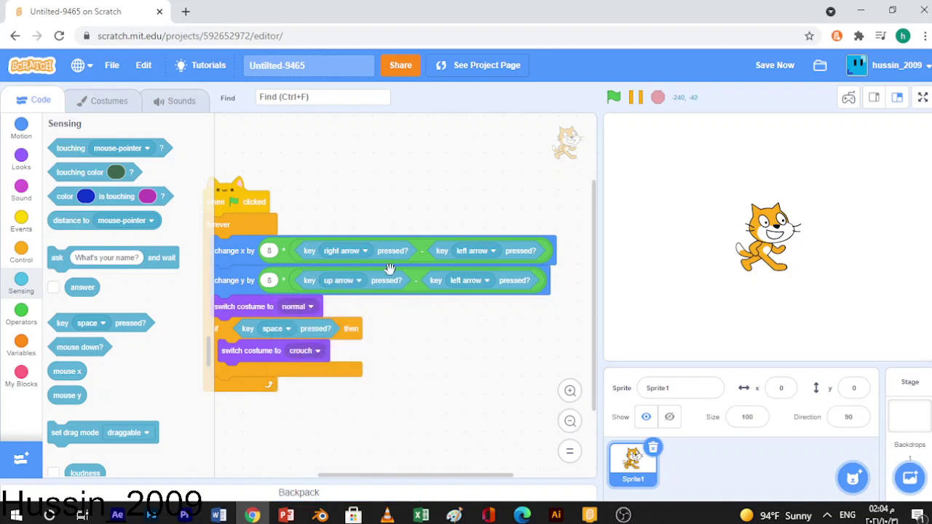
{"action": "left_click", "coordinate": [471, 284]}
{"action": "left_click", "coordinate": [449, 362]}
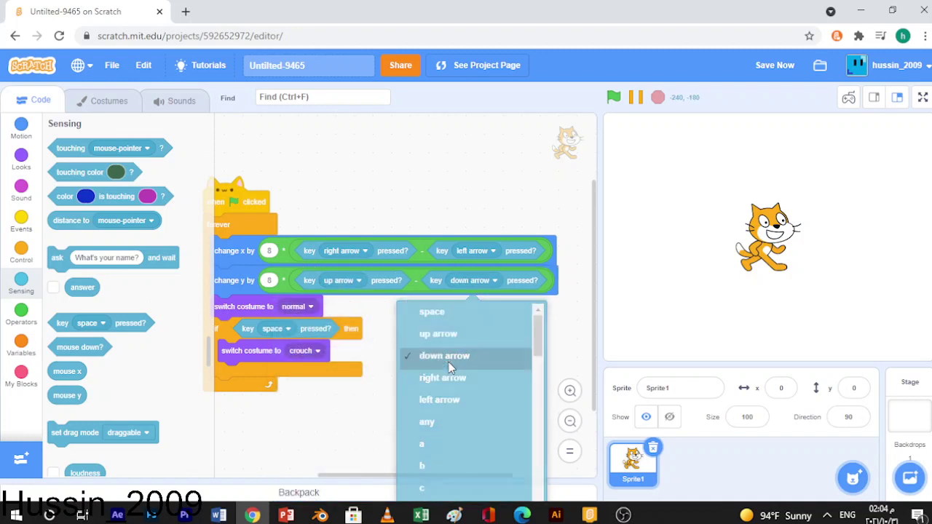
Step: Run the script and test moving the cat around the stage in all four directions with the arrow keys
{"action": "left_click_drag", "start_coordinate": [402, 371], "coordinate": [488, 319]}
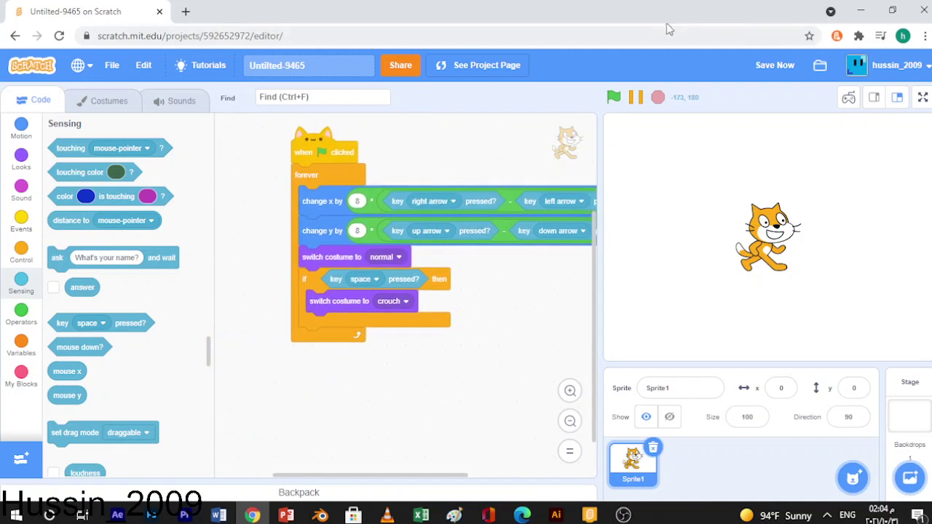
{"action": "left_click", "coordinate": [612, 98]}
{"action": "key", "text": "Right"}
{"action": "key", "text": "Up"}
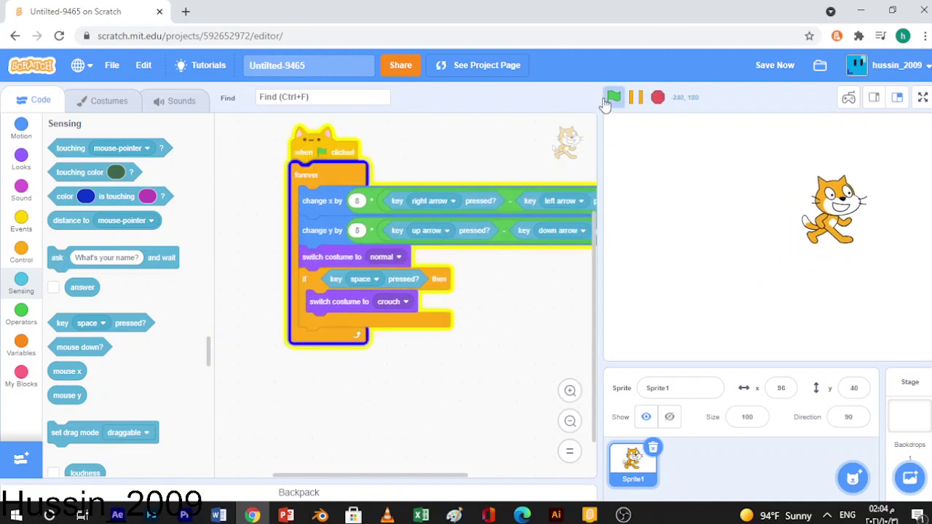
{"action": "key", "text": "Left"}
{"action": "key", "text": "Down"}
{"action": "key", "text": "Right"}
{"action": "key", "text": "Up"}
{"action": "key", "text": "Left"}
{"action": "key", "text": "Down"}
{"action": "key", "text": "Right"}
{"action": "key", "text": "Up"}
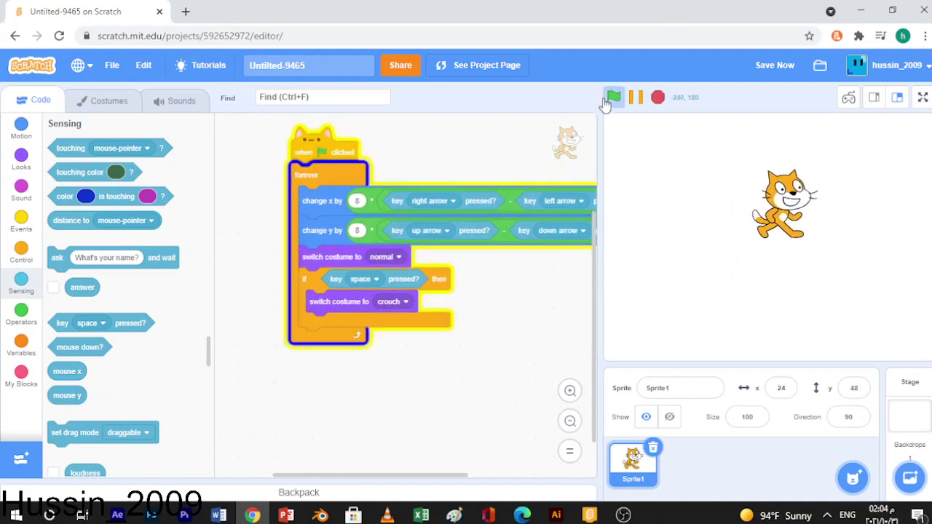
Step: Save the project
{"action": "left_click", "coordinate": [775, 65]}
{"action": "left_click", "coordinate": [24, 150]}
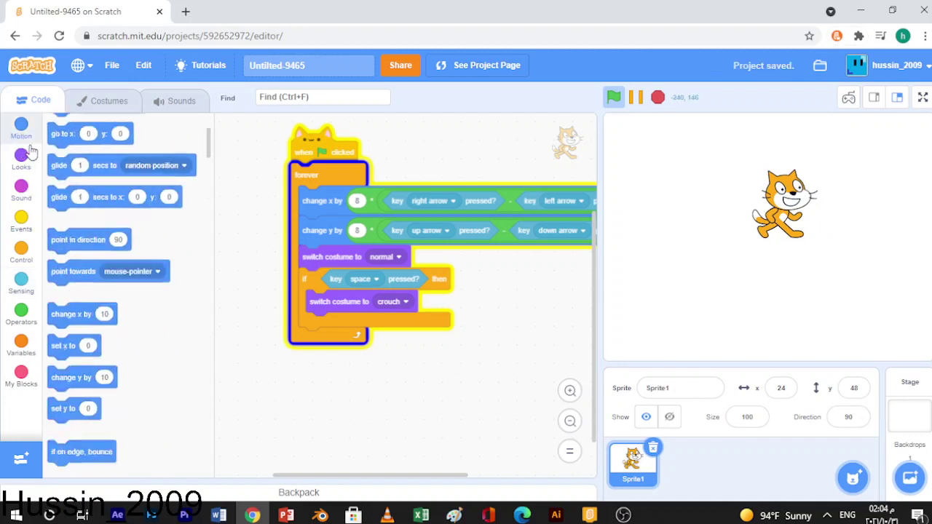
Step: Insert a go to x: 0 y: 0 block before the forever loop, then run the script and test the cat's movement
{"action": "scroll", "coordinate": [4, 251], "scroll_direction": "down", "scroll_amount": 1}
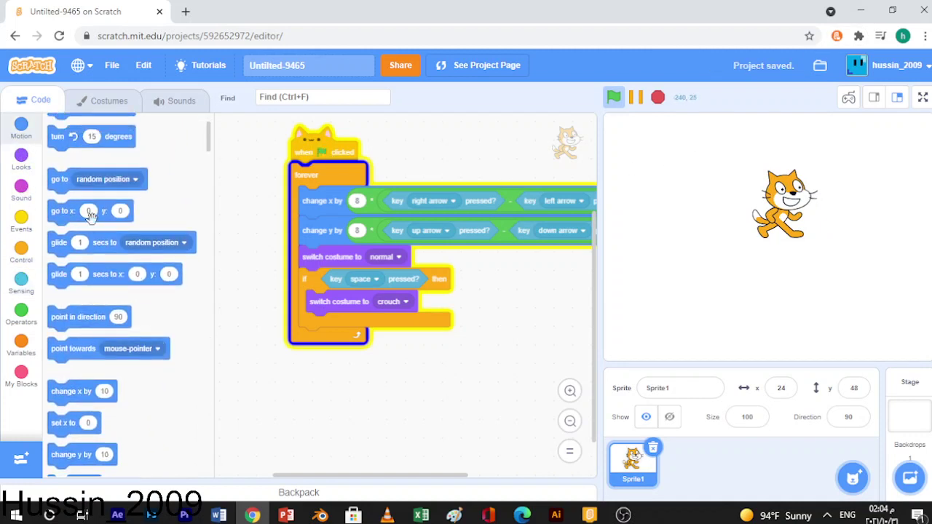
{"action": "left_click_drag", "start_coordinate": [89, 217], "coordinate": [331, 179]}
{"action": "left_click", "coordinate": [612, 98]}
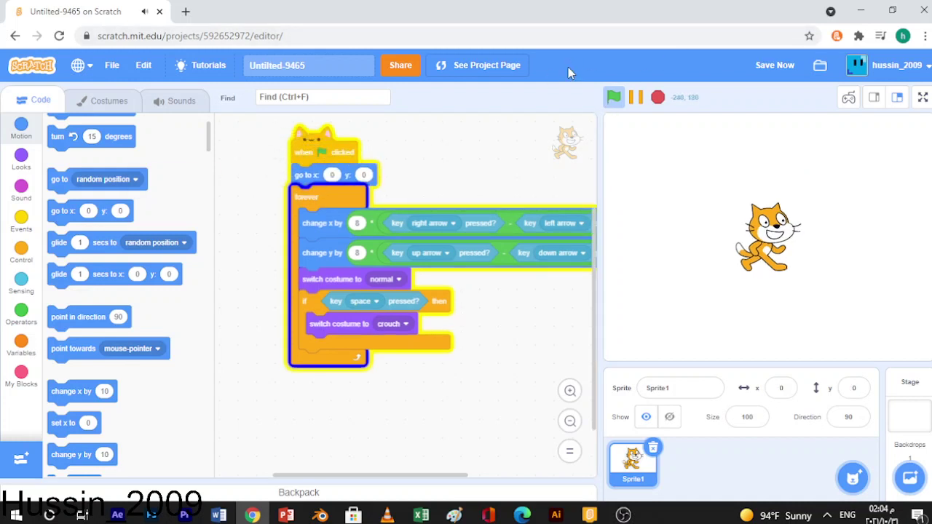
{"action": "key", "text": "Right"}
{"action": "key", "text": "Up"}
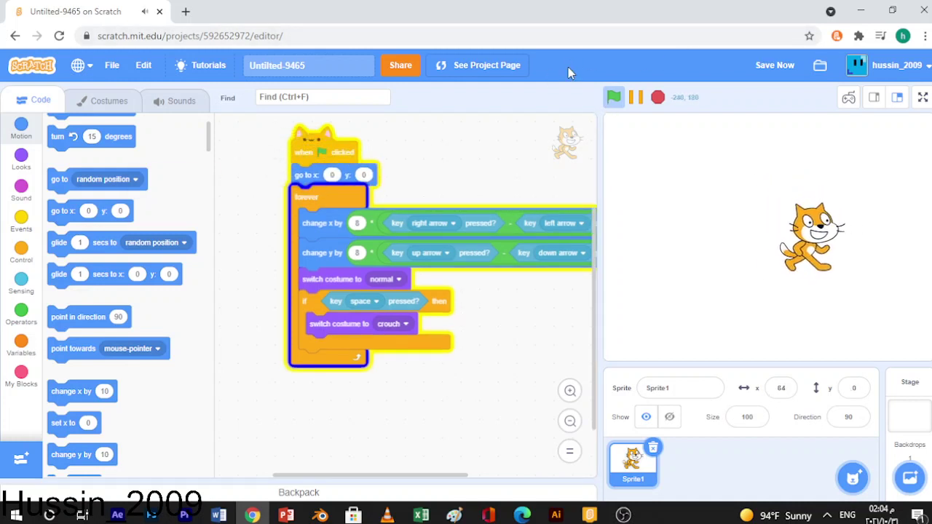
{"action": "left_click", "coordinate": [657, 97]}
Step: Insert an empty if-then block between the change x and change y blocks
{"action": "left_click", "coordinate": [25, 235]}
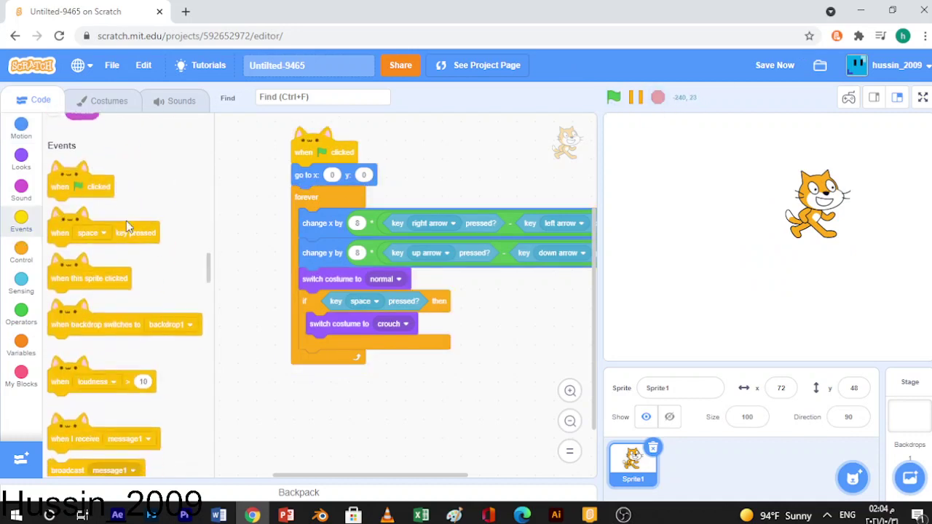
{"action": "scroll", "coordinate": [109, 240], "scroll_direction": "down", "scroll_amount": 5}
{"action": "left_click_drag", "start_coordinate": [102, 191], "coordinate": [356, 266]}
{"action": "left_click", "coordinate": [6, 318]}
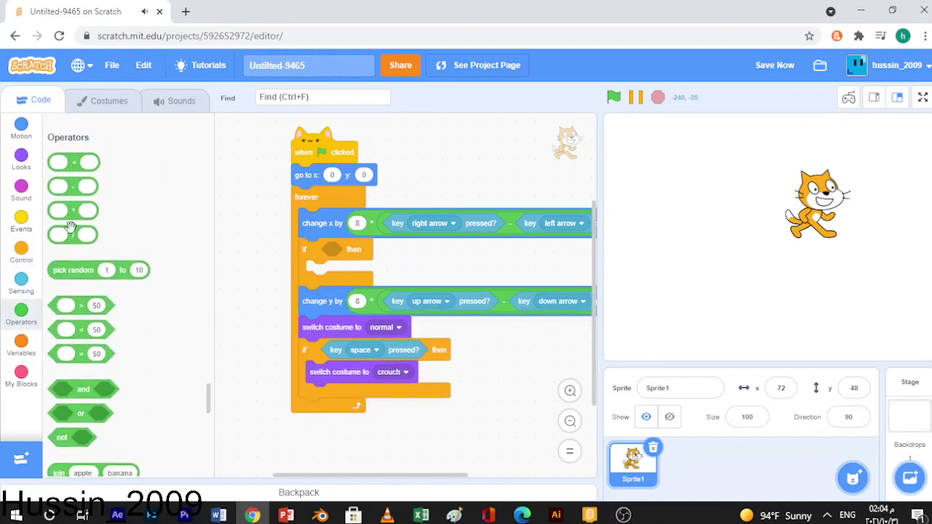
Step: Replace the empty if-then block under change x with an empty repeat until block
{"action": "left_click", "coordinate": [27, 222]}
{"action": "scroll", "coordinate": [86, 244], "scroll_direction": "down", "scroll_amount": 5}
{"action": "left_click_drag", "start_coordinate": [87, 425], "coordinate": [338, 251]}
{"action": "left_click_drag", "start_coordinate": [327, 289], "coordinate": [325, 273]}
{"action": "left_click_drag", "start_coordinate": [333, 383], "coordinate": [156, 389]}
{"action": "left_click_drag", "start_coordinate": [361, 280], "coordinate": [341, 305]}
Step: Put a not operator into the condition of the repeat until block
{"action": "left_click", "coordinate": [21, 323]}
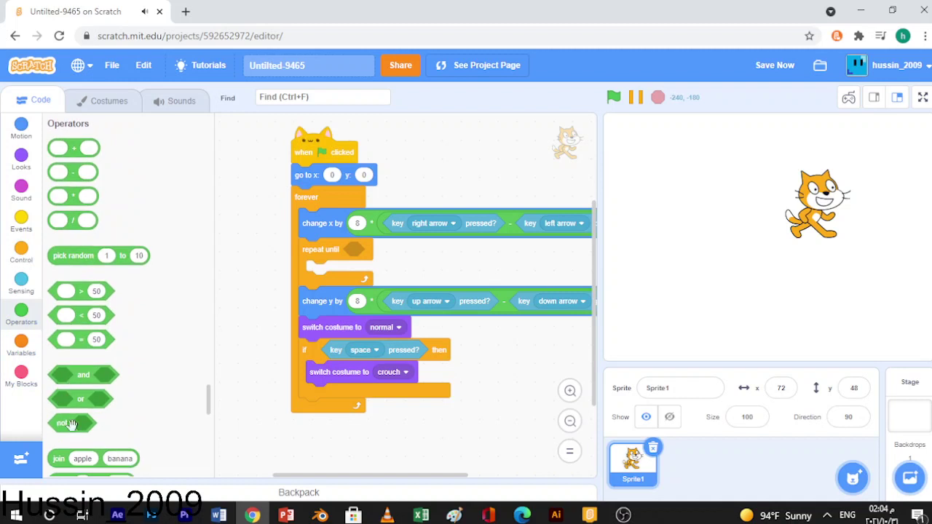
{"action": "left_click_drag", "start_coordinate": [61, 423], "coordinate": [350, 249]}
{"action": "left_click", "coordinate": [19, 276]}
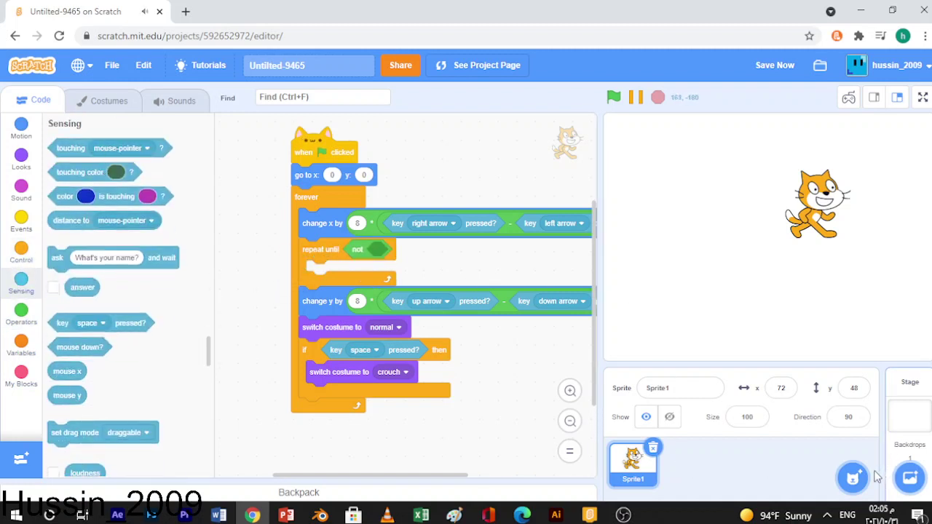
Step: Paint a new sprite and draw a purple rectangle of about 128 x 132 left of the canvas centre
{"action": "left_click", "coordinate": [853, 406]}
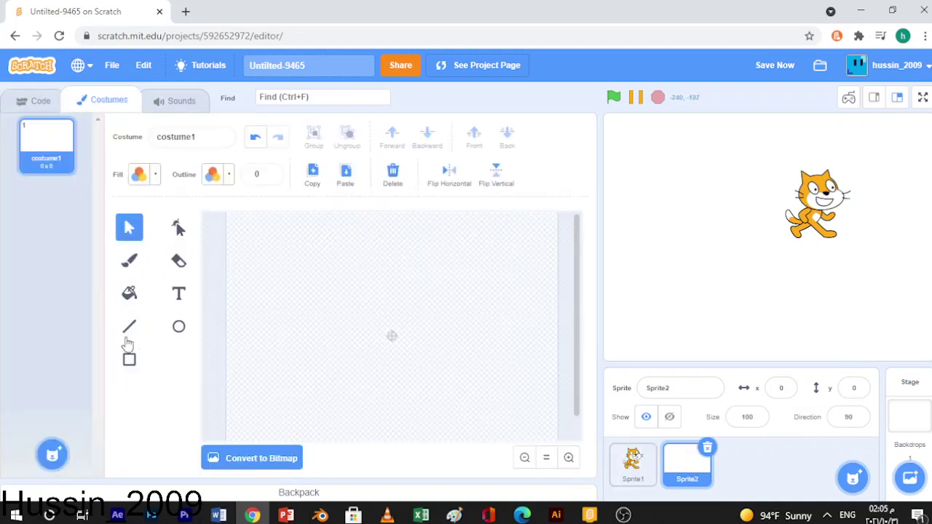
{"action": "left_click", "coordinate": [129, 359]}
{"action": "mouse_move", "coordinate": [279, 293]}
{"action": "left_mouse_down"}
{"action": "mouse_move", "coordinate": [370, 353]}
{"action": "mouse_move", "coordinate": [418, 329]}
{"action": "mouse_move", "coordinate": [326, 330]}
{"action": "mouse_move", "coordinate": [308, 401]}
{"action": "mouse_move", "coordinate": [308, 357]}
{"action": "left_mouse_up"}
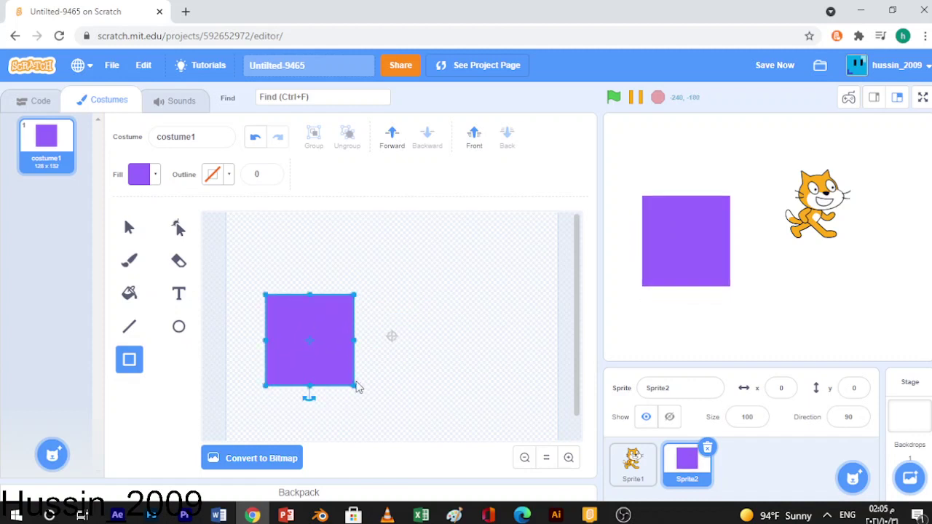
{"action": "scroll", "coordinate": [305, 350], "scroll_direction": "down", "scroll_amount": 1}
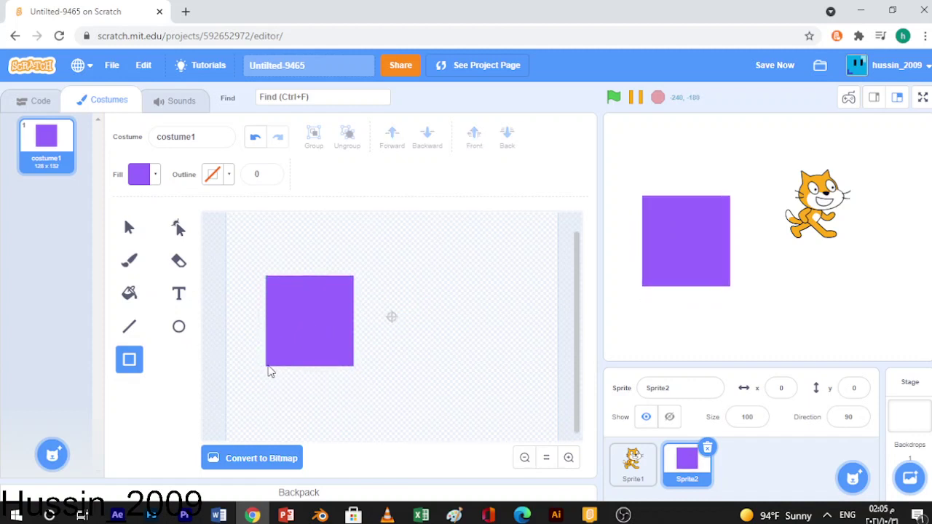
Step: Draw a wide rectangle directly beneath the purple one and fill it red with color 100 and shade 100, 100
{"action": "left_click_drag", "start_coordinate": [268, 366], "coordinate": [577, 432]}
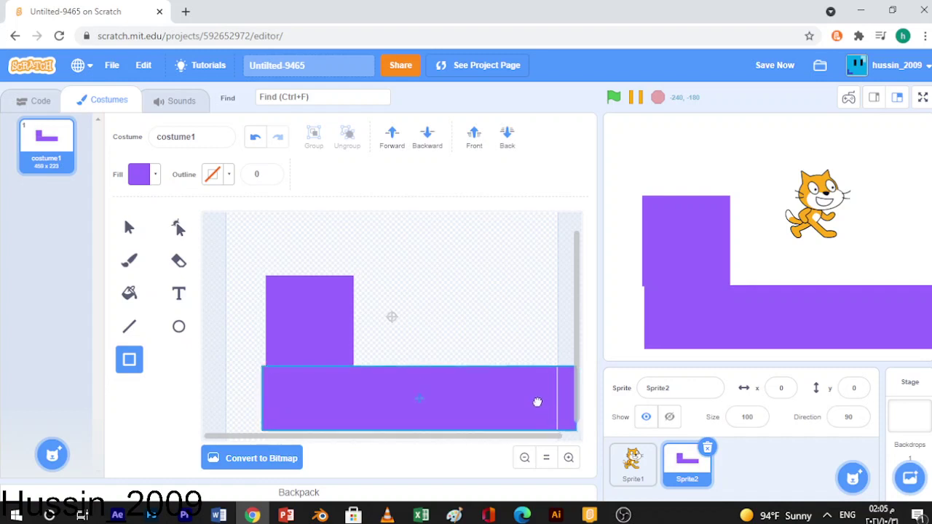
{"action": "left_click_drag", "start_coordinate": [536, 402], "coordinate": [541, 401]}
{"action": "left_click", "coordinate": [154, 175]}
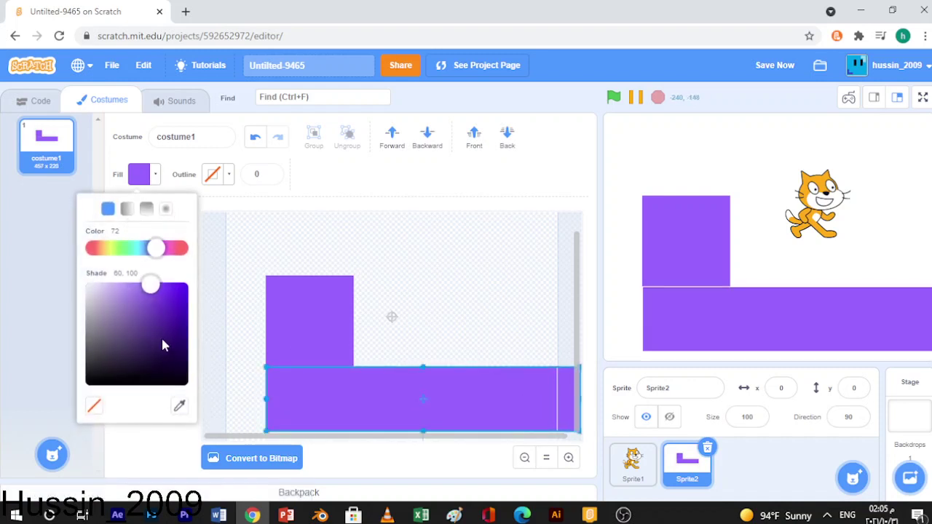
{"action": "left_click", "coordinate": [187, 285]}
{"action": "left_click_drag", "start_coordinate": [159, 248], "coordinate": [182, 248]}
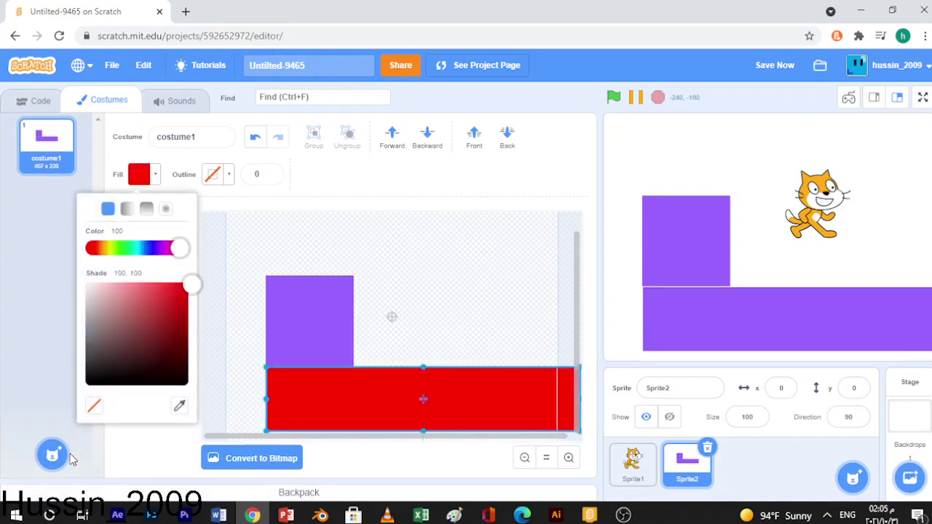
{"action": "left_click", "coordinate": [174, 437]}
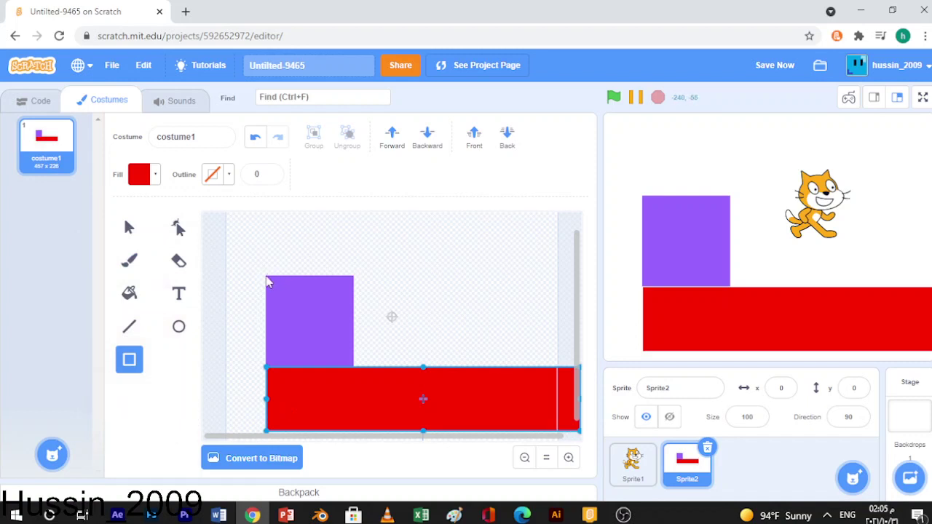
Step: Draw a second wide red rectangle above the purple one and raise its lower edge to leave a small gap
{"action": "left_click_drag", "start_coordinate": [265, 275], "coordinate": [576, 170]}
{"action": "left_click_drag", "start_coordinate": [511, 248], "coordinate": [516, 250]}
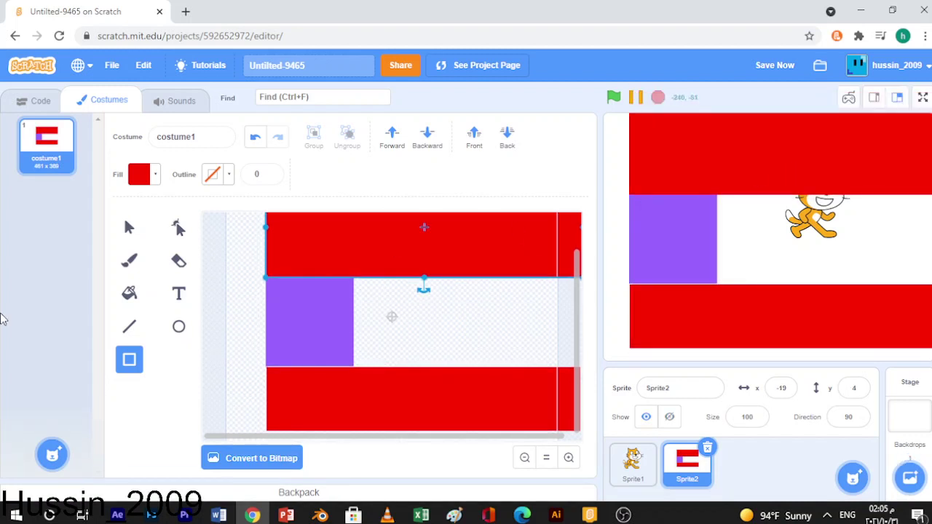
{"action": "left_click", "coordinate": [130, 228]}
{"action": "left_click_drag", "start_coordinate": [424, 280], "coordinate": [424, 259]}
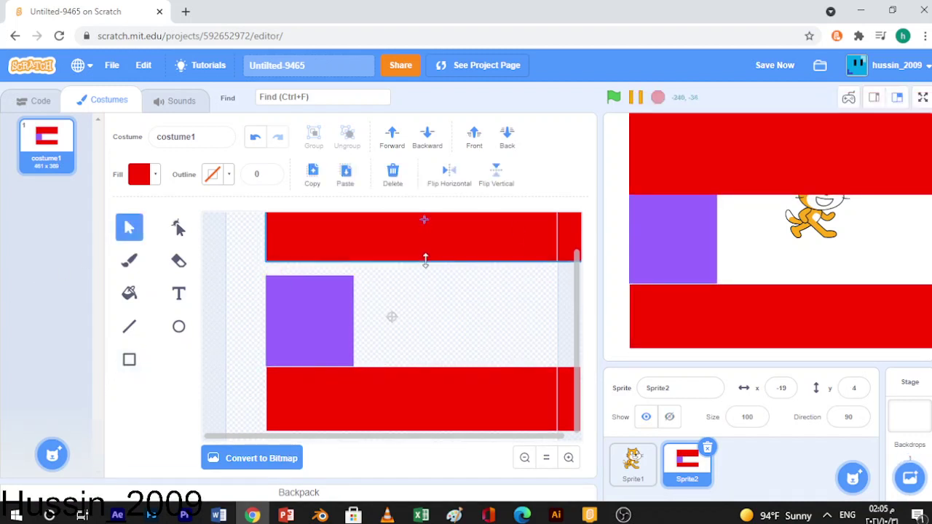
{"action": "left_click", "coordinate": [437, 312]}
Step: Stretch the purple rectangle up and down so it overlaps both red bars
{"action": "left_click_drag", "start_coordinate": [290, 350], "coordinate": [291, 352]}
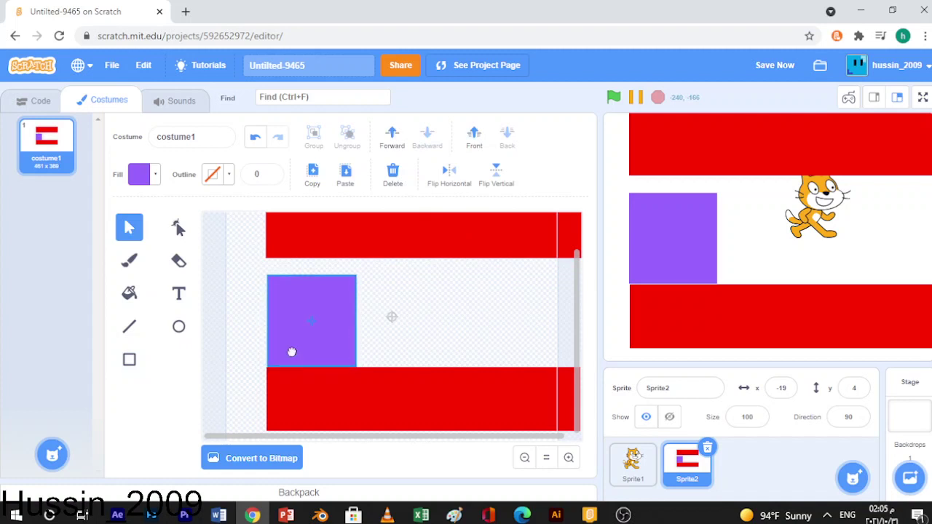
{"action": "left_click_drag", "start_coordinate": [311, 277], "coordinate": [312, 259]}
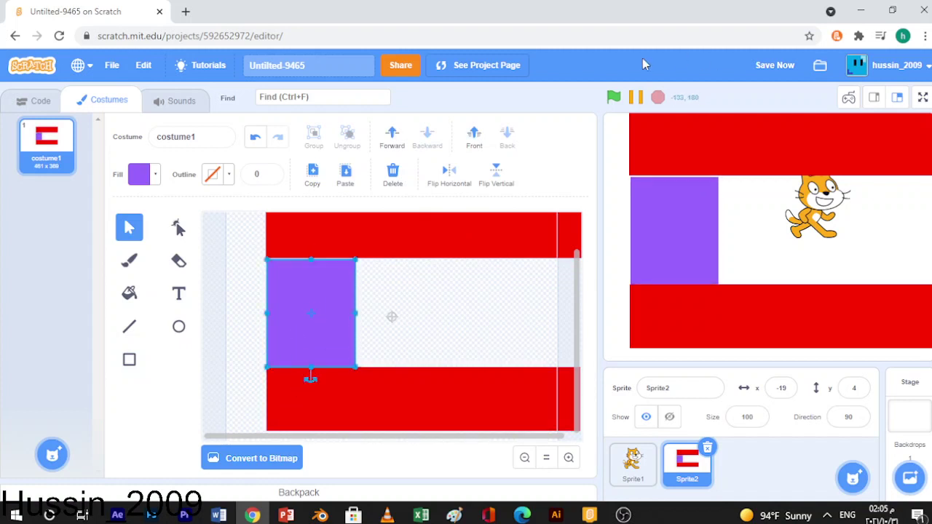
{"action": "left_click_drag", "start_coordinate": [311, 369], "coordinate": [310, 401]}
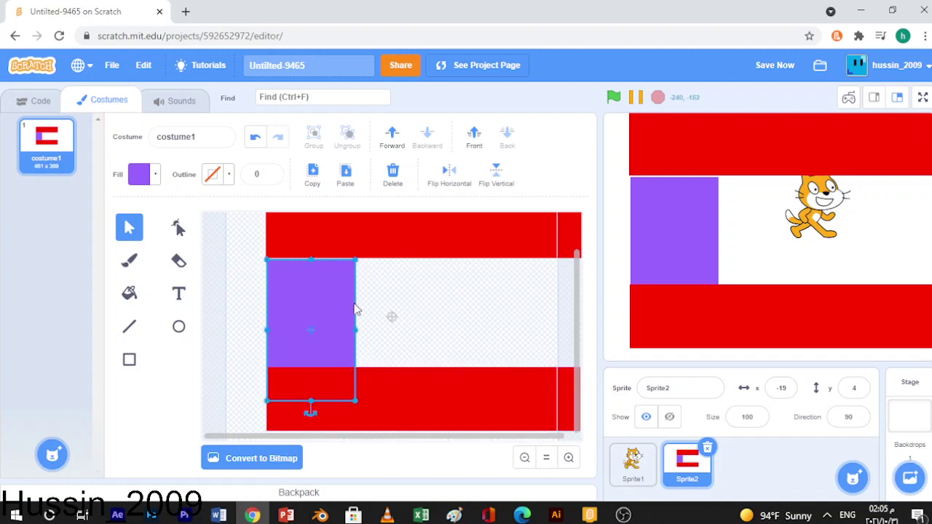
{"action": "left_click_drag", "start_coordinate": [311, 257], "coordinate": [311, 236]}
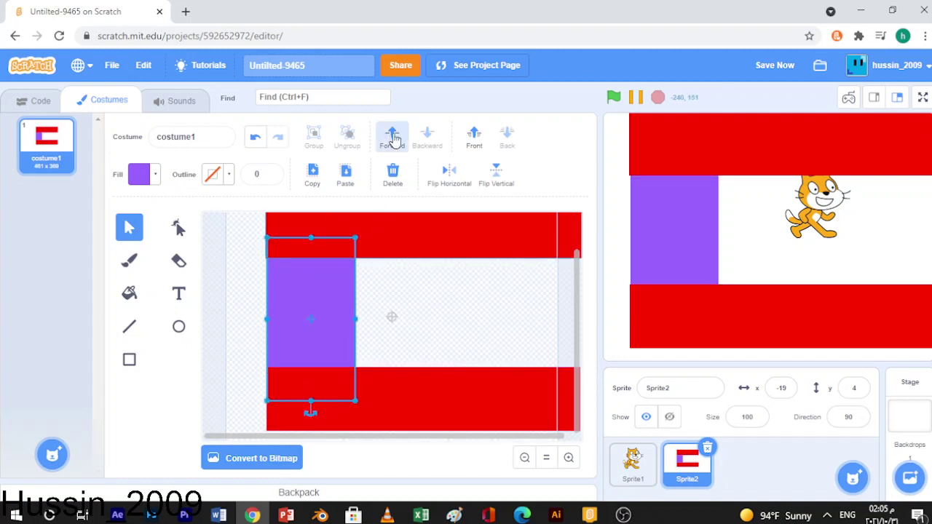
Step: Send the purple rectangle behind the red bars and nudge it left to align with their ends
{"action": "left_click", "coordinate": [392, 136]}
{"action": "left_click", "coordinate": [507, 137]}
{"action": "left_click", "coordinate": [457, 313]}
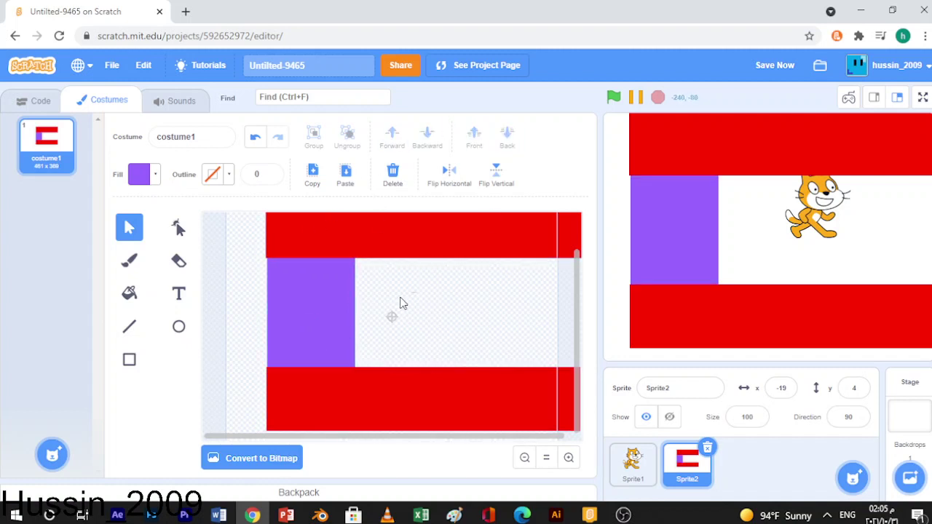
{"action": "left_click", "coordinate": [311, 276]}
{"action": "key", "text": "Left"}
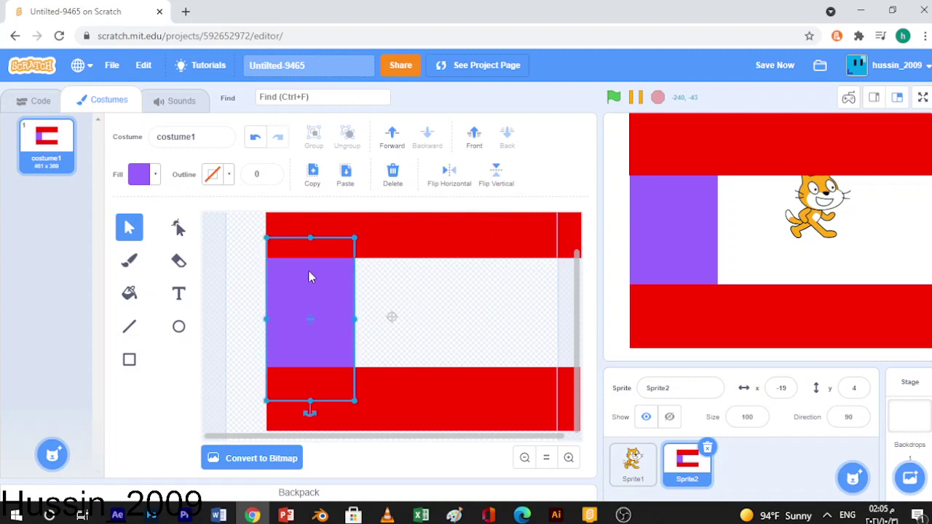
Step: Select all the shapes and move them together to the centre of the canvas
{"action": "left_click", "coordinate": [228, 226]}
{"action": "key", "text": "ctrl+a"}
{"action": "left_click_drag", "start_coordinate": [491, 412], "coordinate": [461, 419]}
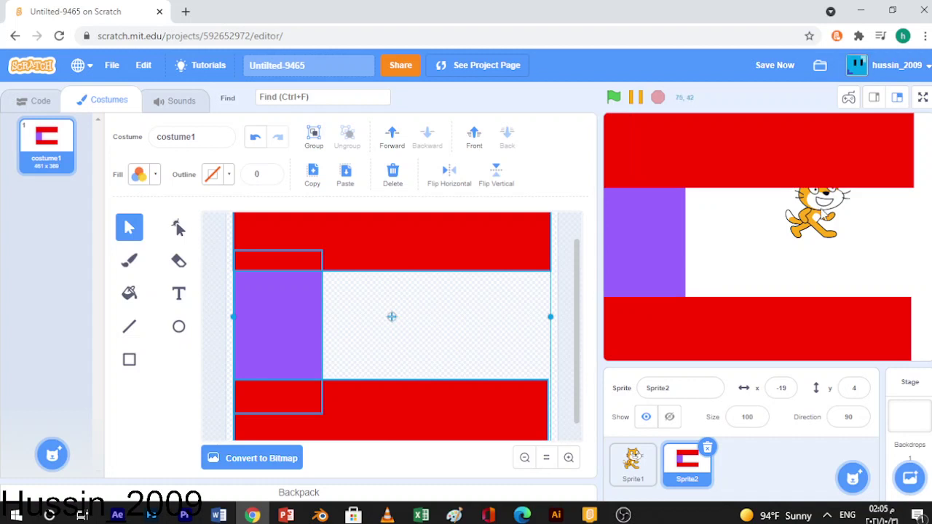
Step: Place the cat between the red bars, run the script and view the whole wall costume
{"action": "left_click_drag", "start_coordinate": [824, 212], "coordinate": [784, 245]}
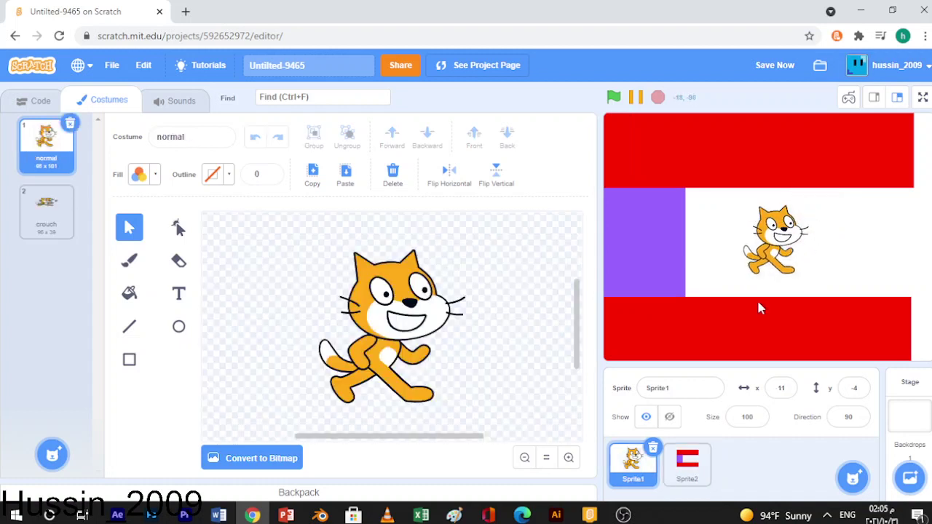
{"action": "left_click", "coordinate": [614, 99]}
{"action": "left_click", "coordinate": [695, 473]}
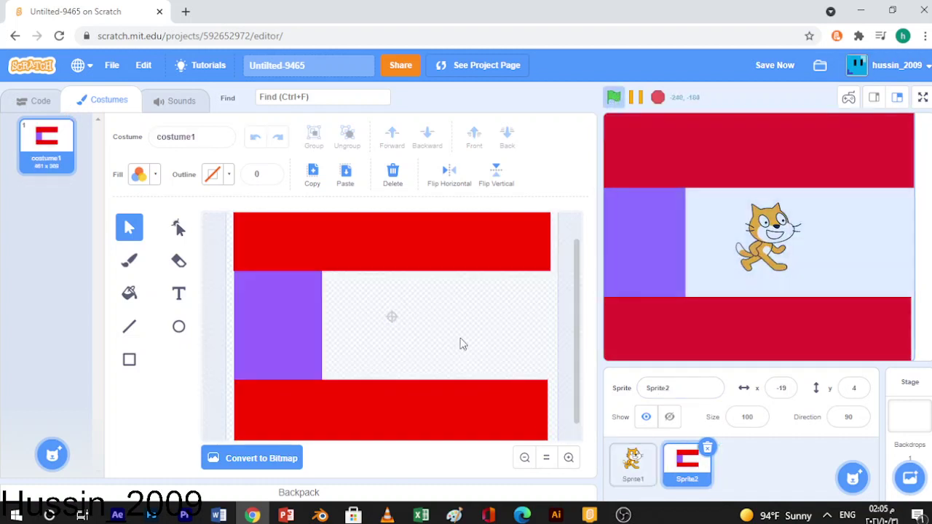
{"action": "left_click", "coordinate": [523, 460]}
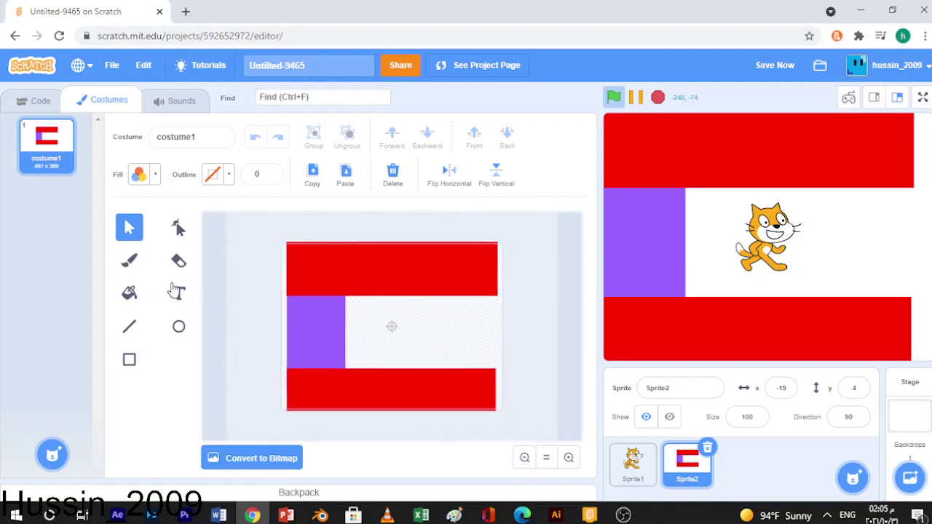
{"action": "left_click", "coordinate": [632, 462]}
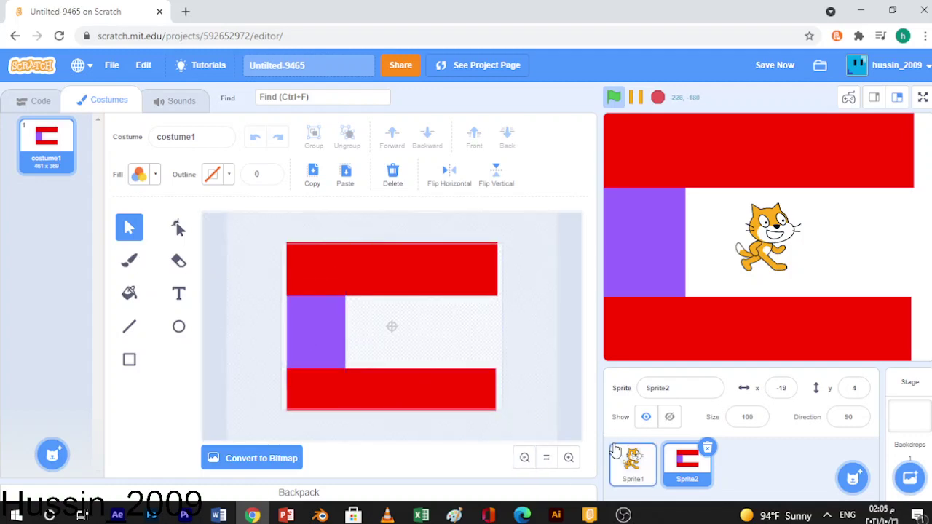
Step: Return to the cat's script and put a touching color condition inside the not operator of the repeat until block
{"action": "left_click", "coordinate": [22, 99]}
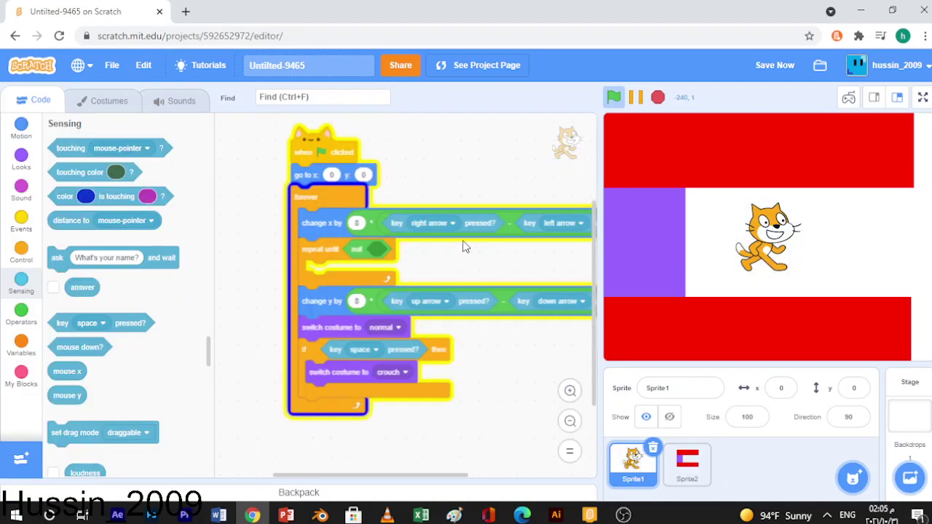
{"action": "scroll", "coordinate": [466, 235], "scroll_direction": "down", "scroll_amount": 1}
{"action": "left_click", "coordinate": [9, 222]}
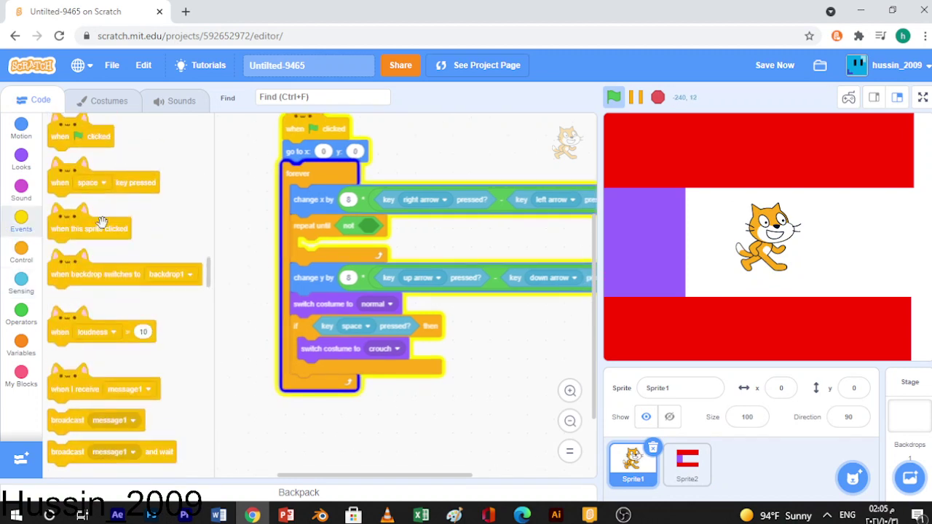
{"action": "left_click", "coordinate": [14, 342]}
{"action": "left_click", "coordinate": [22, 312]}
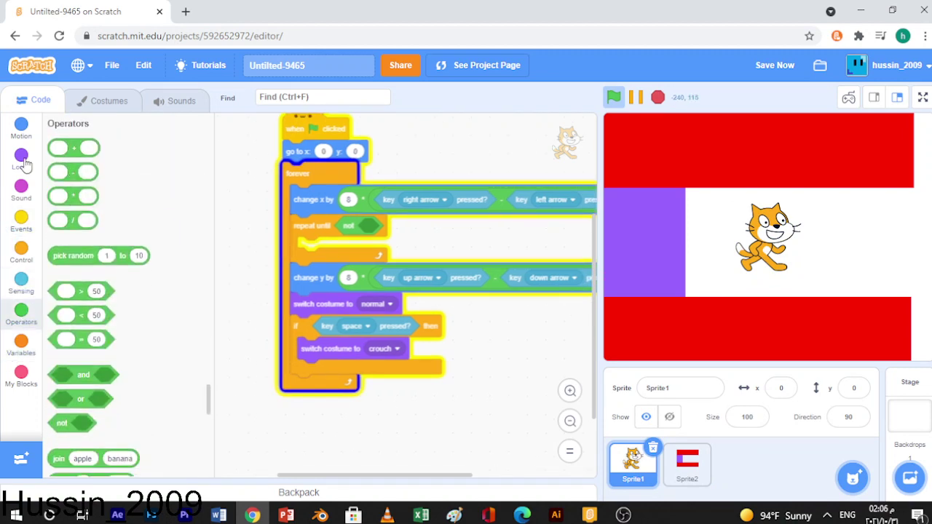
{"action": "left_click", "coordinate": [21, 256]}
{"action": "left_click", "coordinate": [21, 283]}
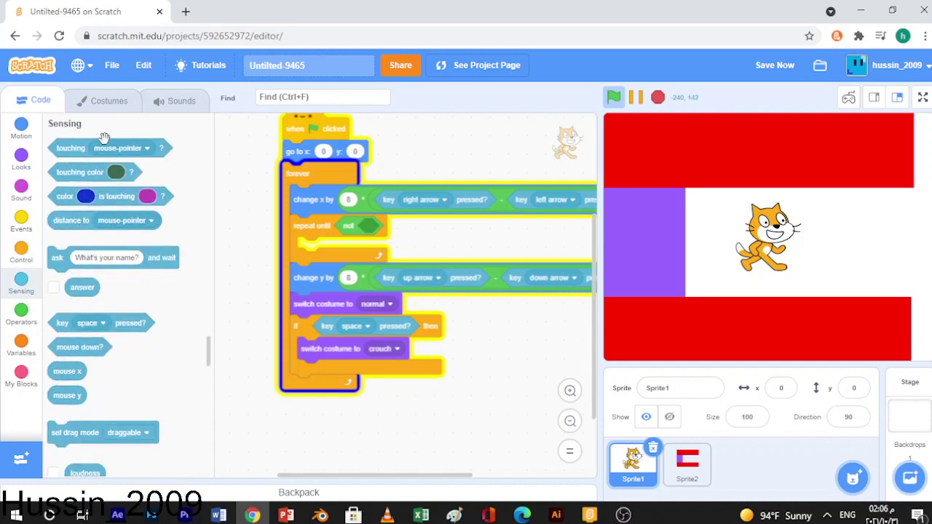
{"action": "left_click_drag", "start_coordinate": [106, 174], "coordinate": [432, 217]}
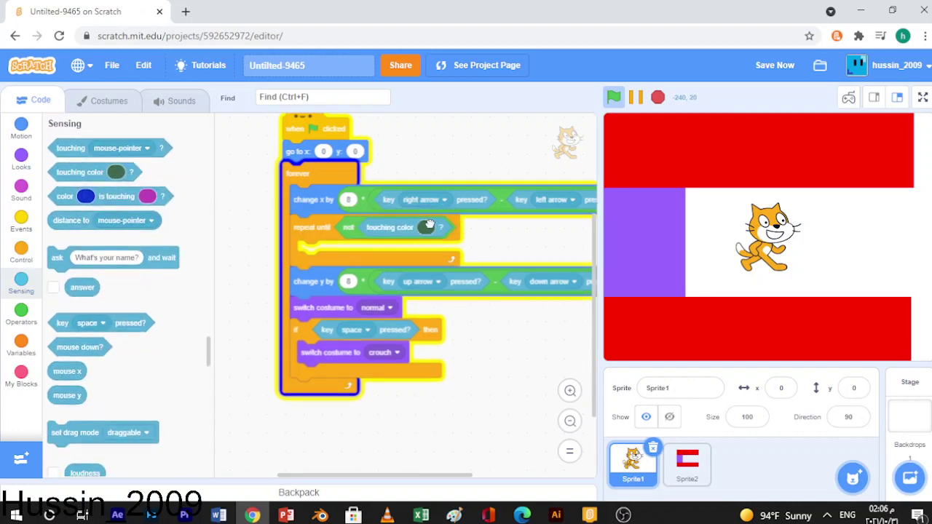
Step: Set the touching color condition to the red of the walls by sampling it from the stage
{"action": "left_click", "coordinate": [427, 227]}
{"action": "left_click", "coordinate": [426, 396]}
{"action": "left_click", "coordinate": [726, 145]}
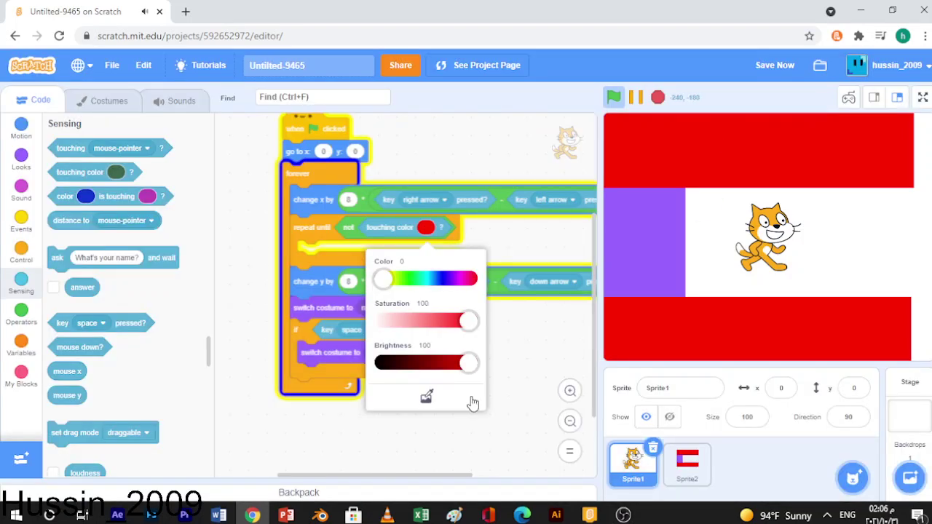
{"action": "left_click", "coordinate": [532, 357]}
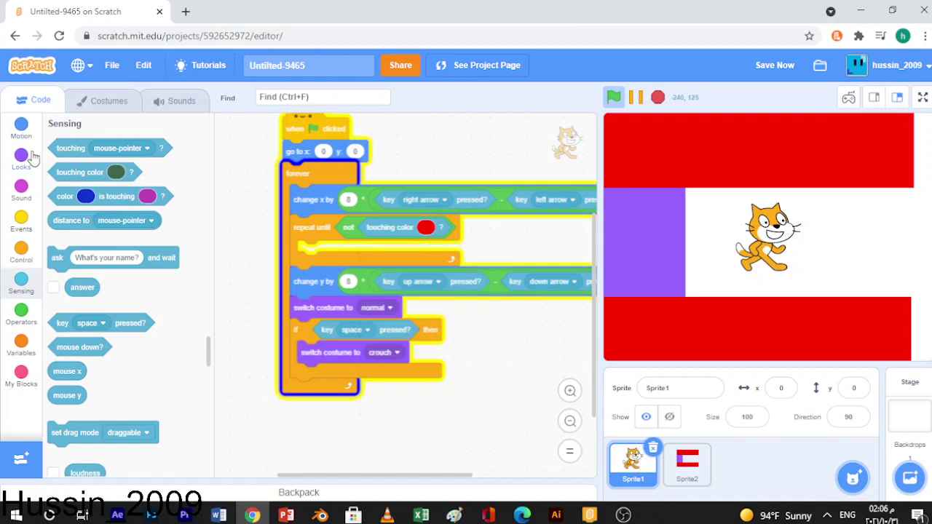
Step: Fill the repeat until loop with a change x block of -1 times right arrow pressed minus left arrow pressed
{"action": "left_click", "coordinate": [21, 130]}
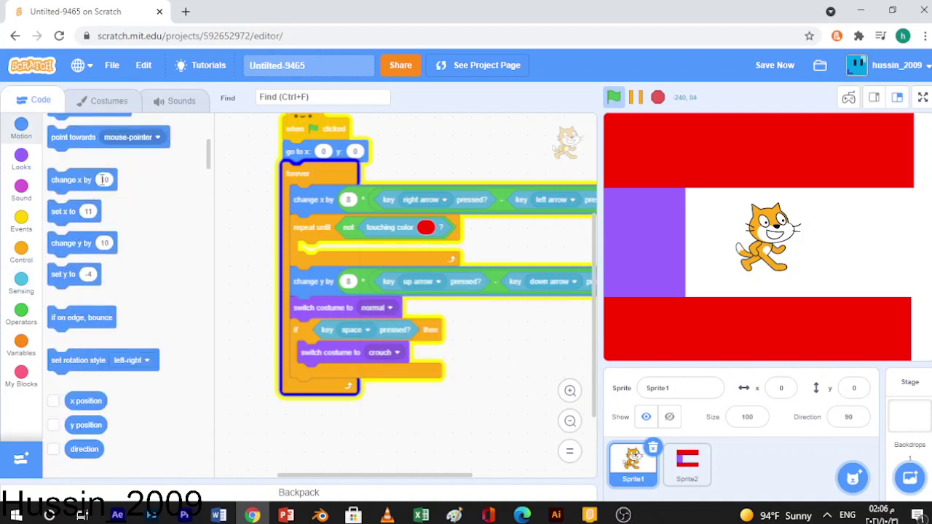
{"action": "left_click_drag", "start_coordinate": [103, 179], "coordinate": [363, 247]}
{"action": "right_click", "coordinate": [359, 198]}
{"action": "left_click", "coordinate": [382, 209]}
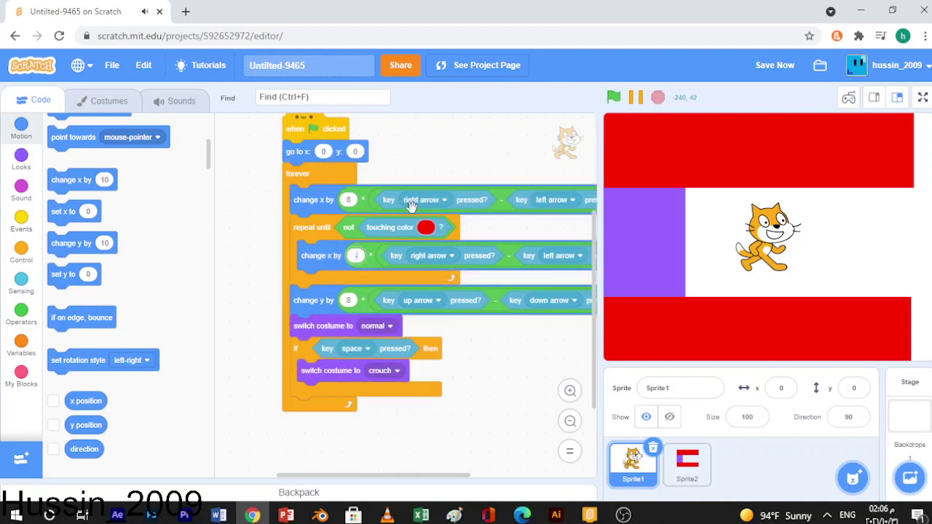
Step: Duplicate the repeat until loop for the red walls and place the copy beside the main script
{"action": "right_click", "coordinate": [297, 242]}
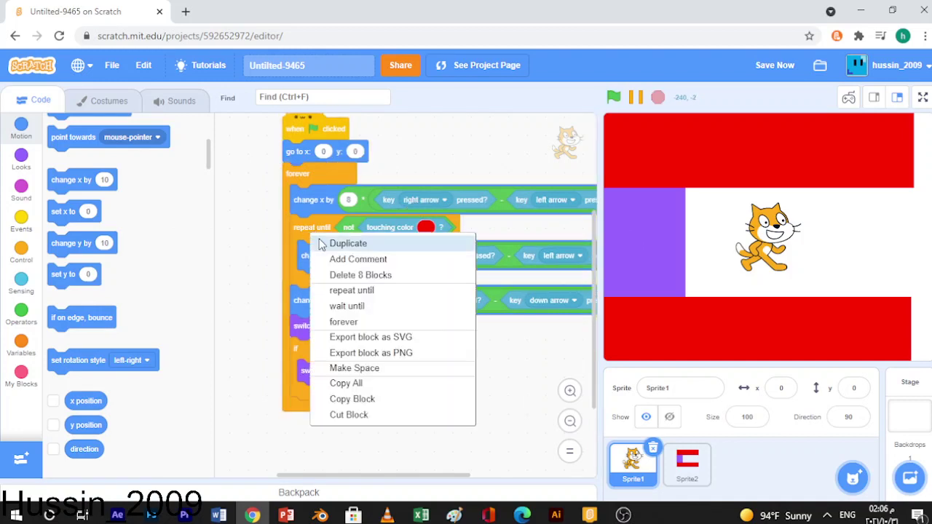
{"action": "left_click", "coordinate": [335, 241]}
{"action": "left_click", "coordinate": [459, 353]}
{"action": "mouse_move", "coordinate": [466, 416]}
{"action": "left_mouse_down"}
{"action": "mouse_move", "coordinate": [313, 450]}
{"action": "mouse_move", "coordinate": [460, 426]}
{"action": "left_mouse_up"}
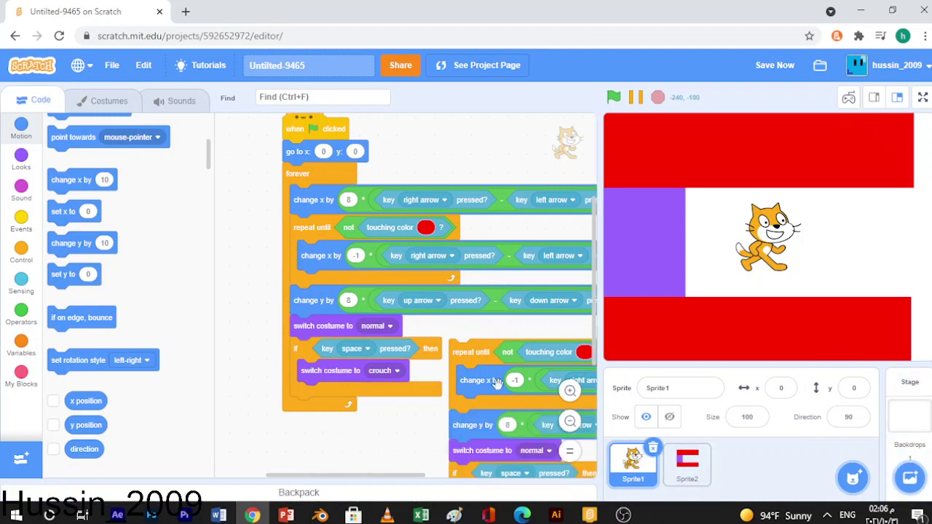
Step: Convert the copied loop's inner block to change y and delete the extra blocks copied below the loop
{"action": "right_click", "coordinate": [486, 379]}
{"action": "right_click", "coordinate": [473, 380]}
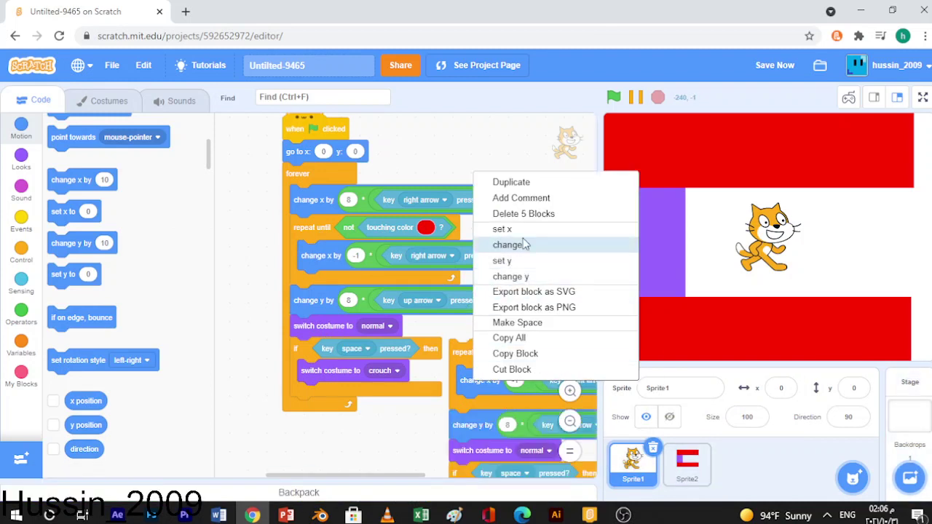
{"action": "left_click", "coordinate": [520, 278]}
{"action": "left_click_drag", "start_coordinate": [482, 427], "coordinate": [142, 449]}
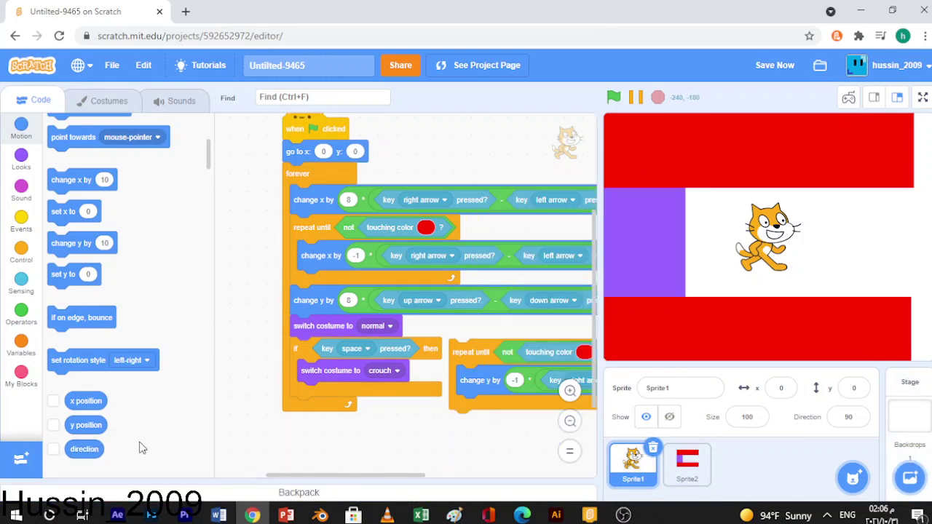
Step: Attach the copied loop below the change y block in the forever loop and remove its right-minus-left arrow expression
{"action": "left_click_drag", "start_coordinate": [460, 355], "coordinate": [301, 327]}
{"action": "left_click_drag", "start_coordinate": [468, 416], "coordinate": [426, 377]}
{"action": "left_click_drag", "start_coordinate": [467, 316], "coordinate": [146, 365]}
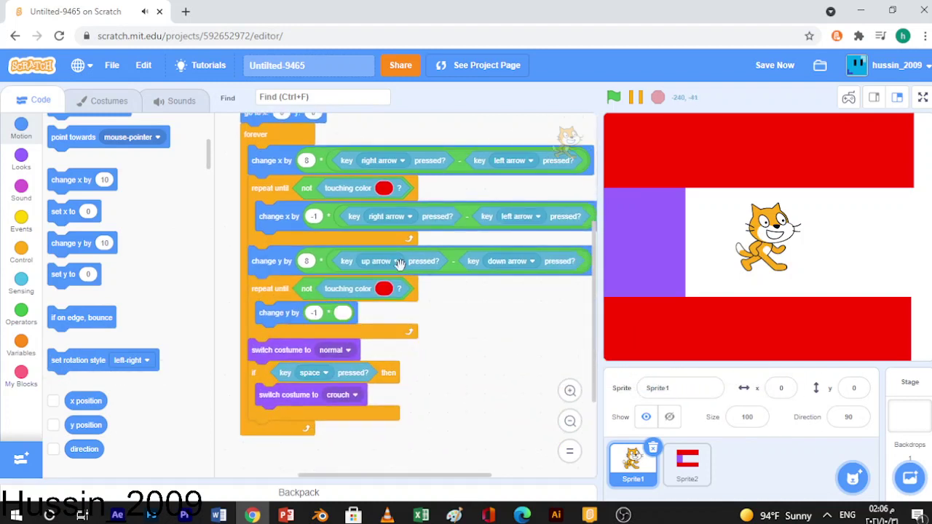
Step: Copy the up-minus-down arrow expression into the new loop's change y block, and run the project to test the wall collisions
{"action": "right_click", "coordinate": [455, 263]}
{"action": "left_click", "coordinate": [480, 277]}
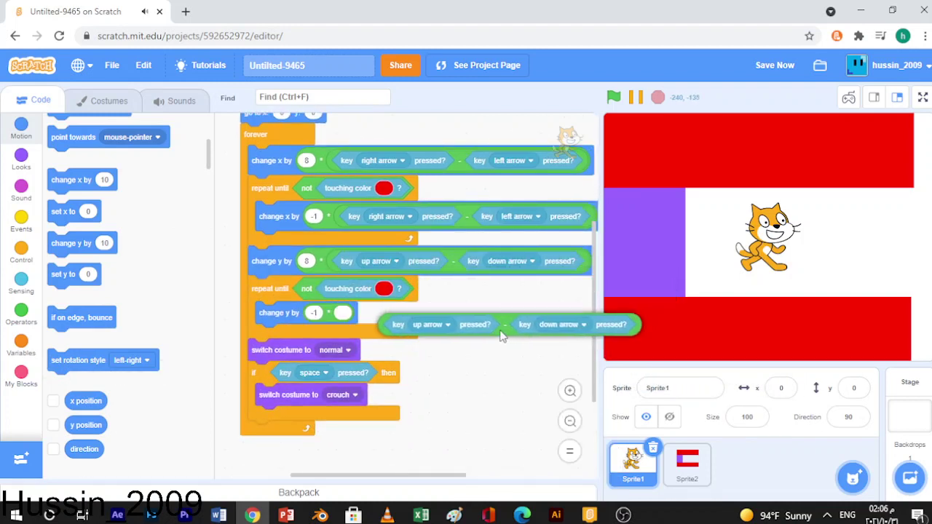
{"action": "left_click", "coordinate": [466, 324]}
{"action": "left_click_drag", "start_coordinate": [505, 385], "coordinate": [547, 393]}
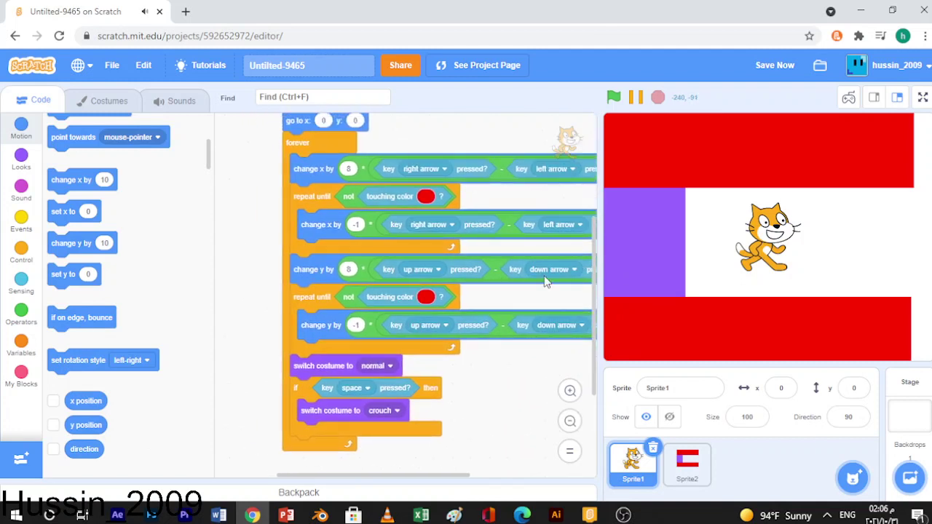
{"action": "left_click", "coordinate": [613, 96]}
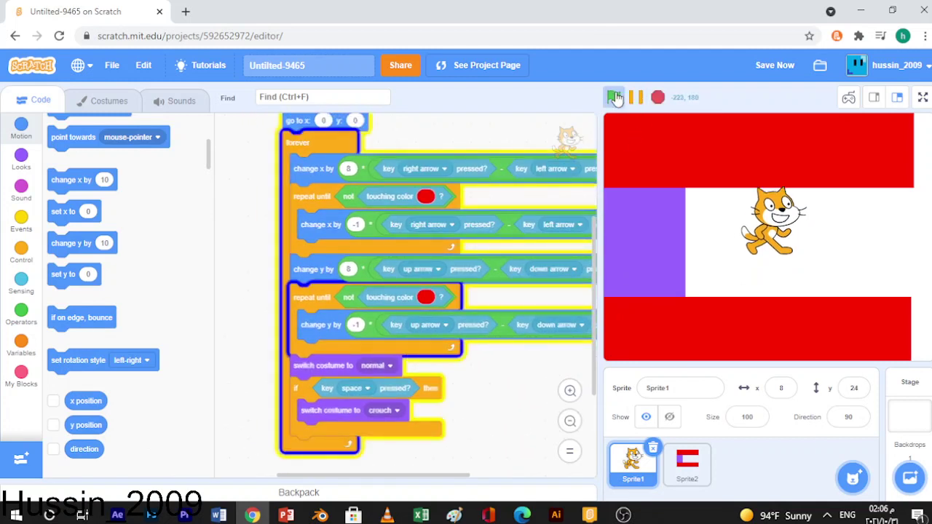
{"action": "key", "text": "Right"}
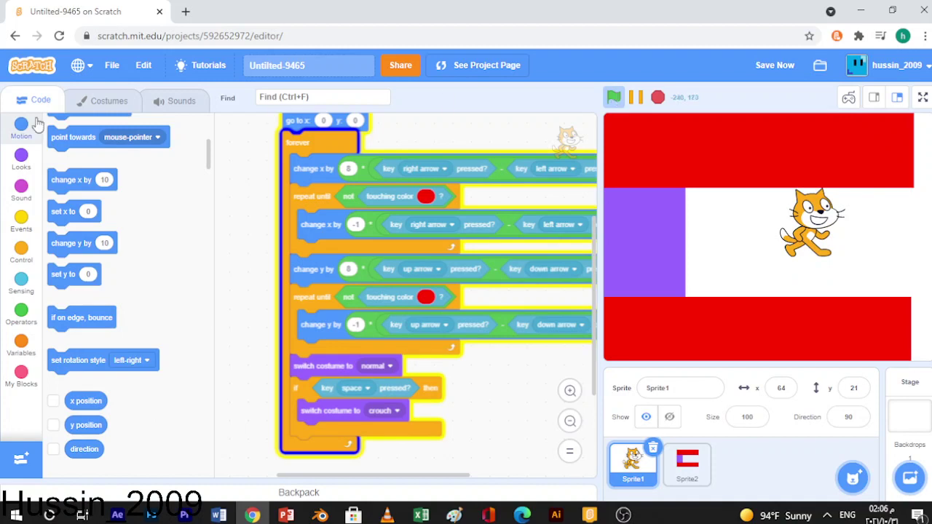
Step: Create a custom block named move without inputs
{"action": "left_click", "coordinate": [21, 377]}
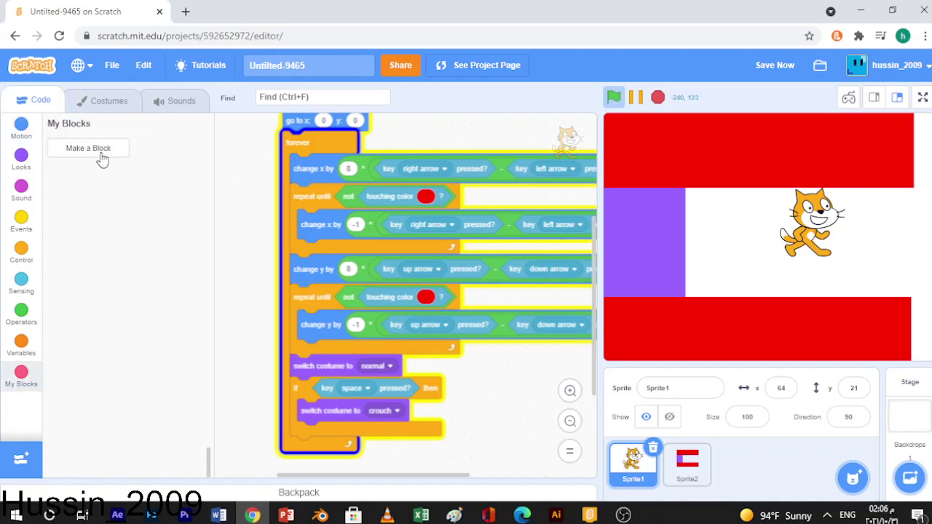
{"action": "left_click", "coordinate": [100, 151]}
{"action": "type", "text": "move"}
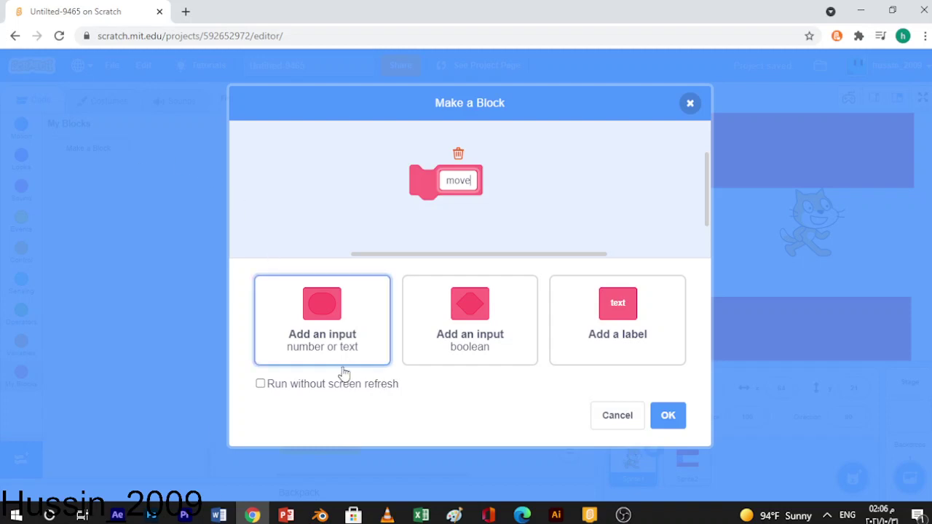
{"action": "left_click", "coordinate": [666, 417]}
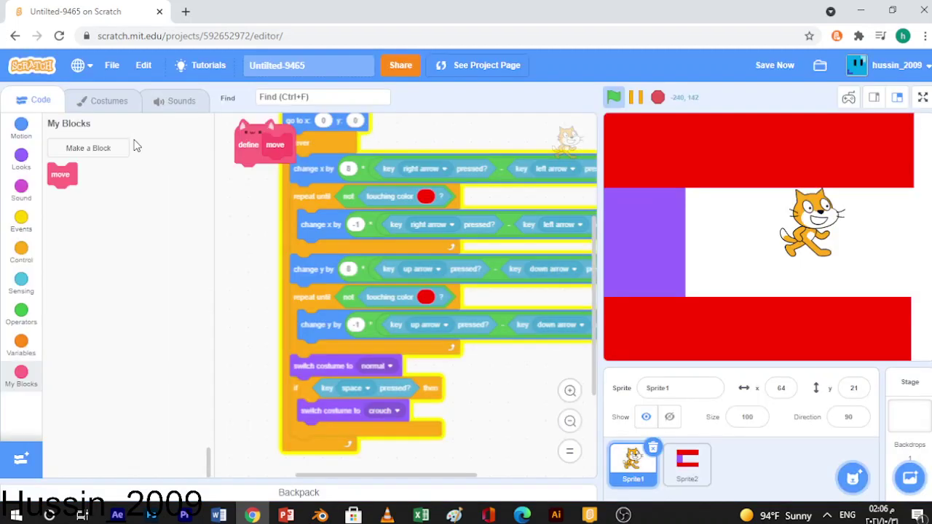
Step: Put the movement and collision blocks under the move definition and call move at the start of the forever loop
{"action": "left_click_drag", "start_coordinate": [291, 355], "coordinate": [295, 154]}
{"action": "left_click_drag", "start_coordinate": [309, 242], "coordinate": [488, 233]}
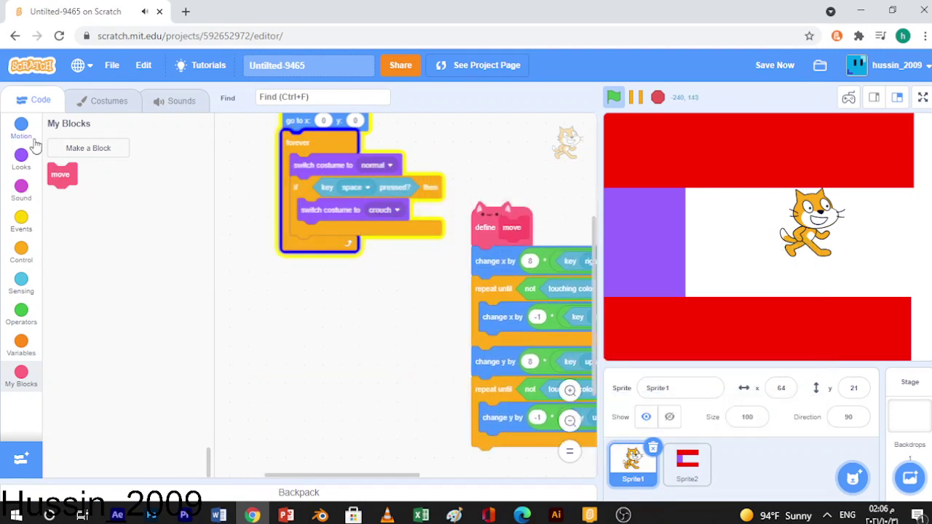
{"action": "left_click_drag", "start_coordinate": [62, 174], "coordinate": [313, 157]}
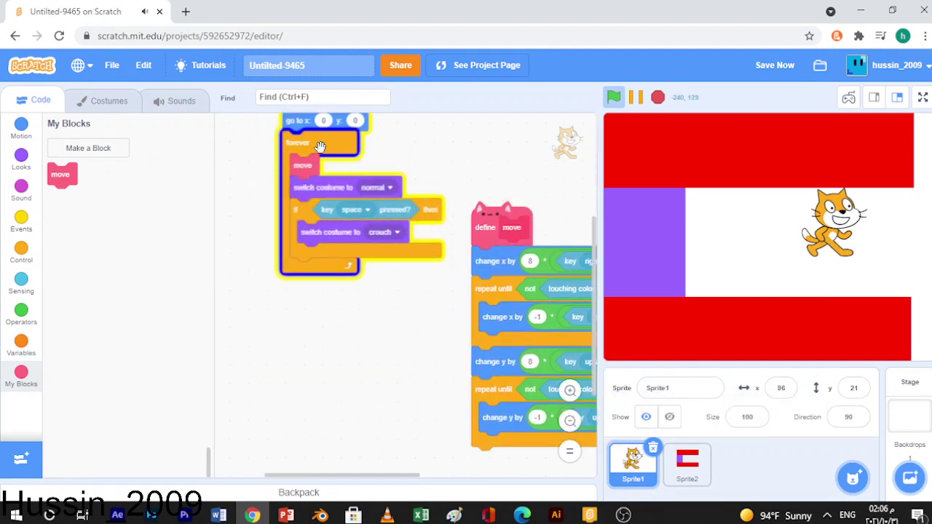
Step: Test the cat's movement in all four directions against the red walls and across the purple area
{"action": "key", "text": "Down"}
{"action": "key", "text": "Left"}
{"action": "key", "text": "Up"}
{"action": "key", "text": "Right"}
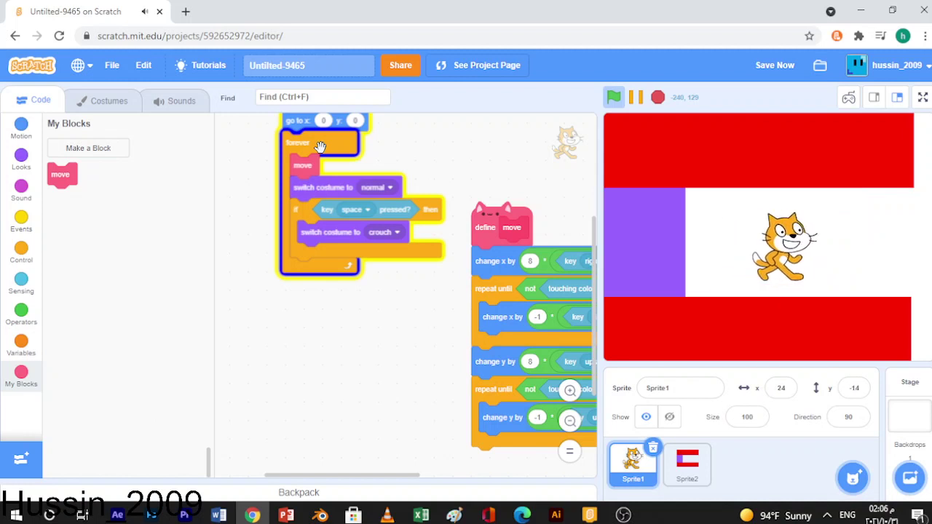
{"action": "key", "text": "Left"}
{"action": "key", "text": "Up"}
{"action": "key", "text": "Right"}
{"action": "key", "text": "Left"}
{"action": "key", "text": "Left"}
{"action": "key", "text": "Down"}
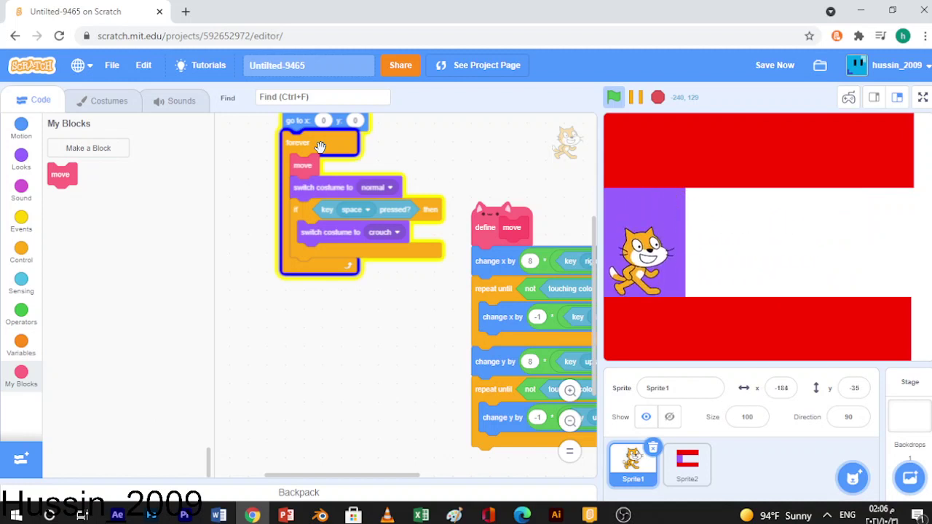
{"action": "key", "text": "Right"}
{"action": "key", "text": "Up"}
{"action": "key", "text": "Left"}
{"action": "key", "text": "Right"}
{"action": "key", "text": "Down"}
{"action": "key", "text": "Left"}
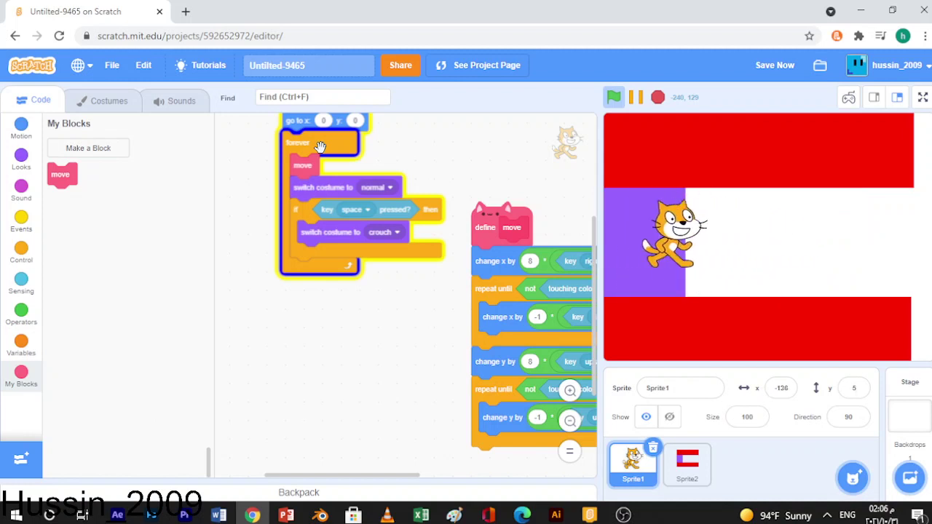
{"action": "key", "text": "Right"}
{"action": "key", "text": "Left"}
{"action": "key", "text": "Right"}
Step: Add a go to back layer block after move in the cat's forever loop
{"action": "left_click", "coordinate": [20, 159]}
{"action": "scroll", "coordinate": [123, 292], "scroll_direction": "down", "scroll_amount": 3}
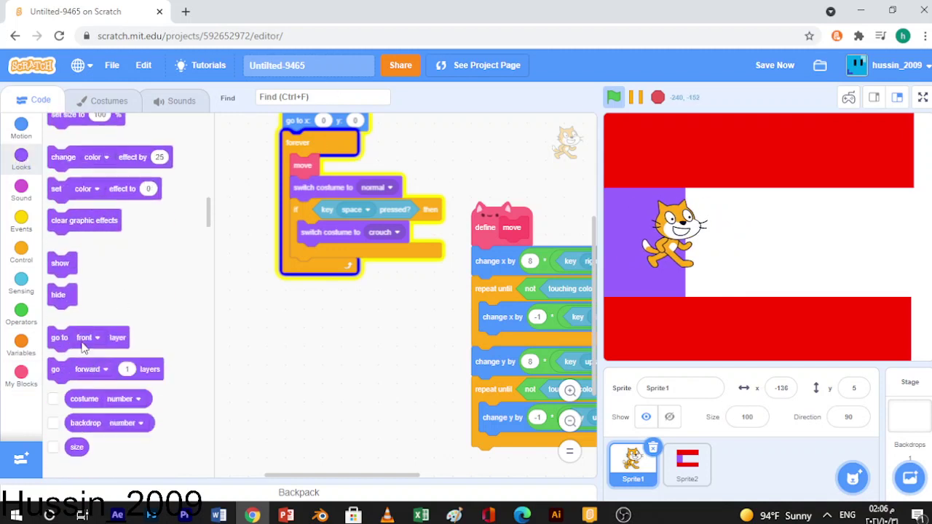
{"action": "left_click_drag", "start_coordinate": [82, 348], "coordinate": [324, 185]}
{"action": "left_click", "coordinate": [327, 269]}
{"action": "left_click", "coordinate": [305, 333]}
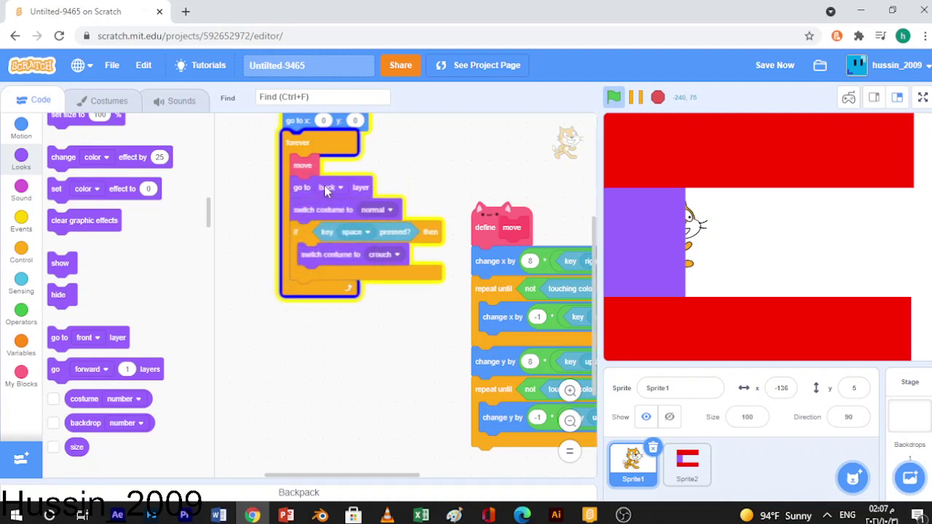
Step: Move the cat around the purple block's edge to check how it is layered behind the tunnel
{"action": "key", "text": "Right"}
{"action": "key", "text": "Up"}
{"action": "key", "text": "Left"}
{"action": "key", "text": "Right"}
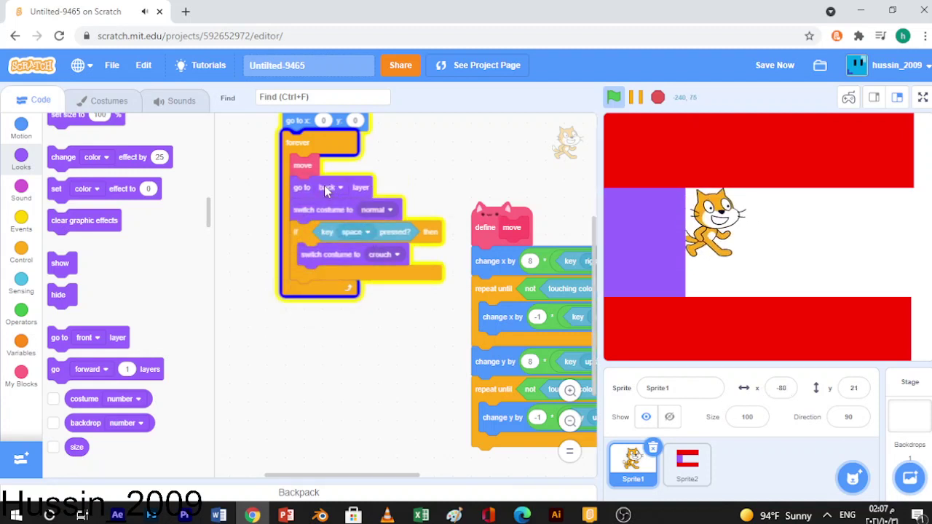
{"action": "key", "text": "Left"}
{"action": "key", "text": "Right"}
{"action": "key", "text": "Down"}
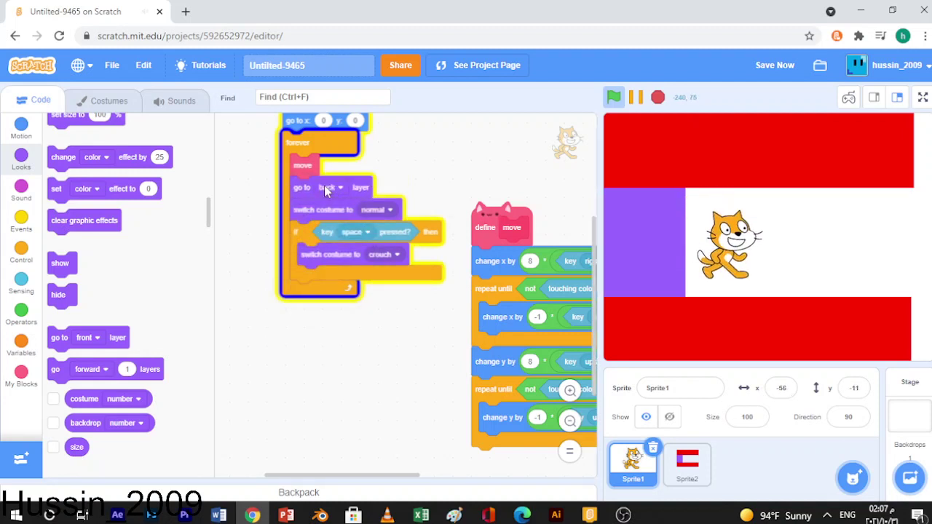
Step: Add a create clone of myself block at the end of the forever loop and stop the project
{"action": "left_click", "coordinate": [21, 218]}
{"action": "scroll", "coordinate": [135, 216], "scroll_direction": "down", "scroll_amount": 6}
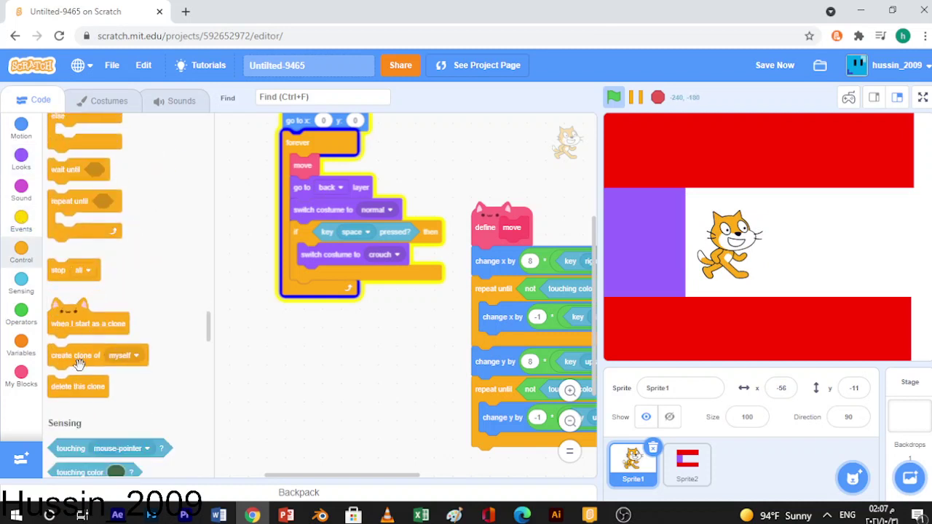
{"action": "left_click_drag", "start_coordinate": [78, 362], "coordinate": [313, 310]}
{"action": "left_click_drag", "start_coordinate": [339, 372], "coordinate": [355, 339]}
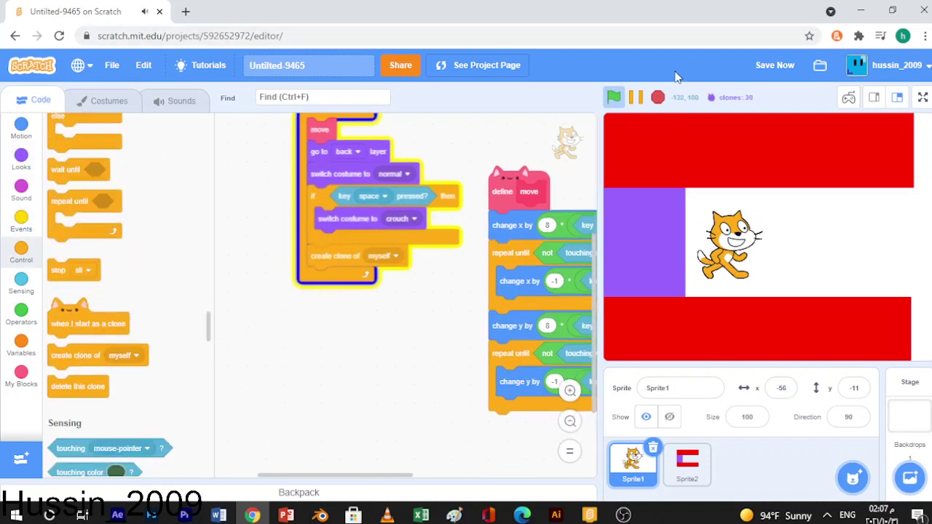
{"action": "left_click", "coordinate": [657, 98]}
Step: Build a when I start as a clone script that waits 0 seconds and deletes the clone
{"action": "left_click_drag", "start_coordinate": [104, 327], "coordinate": [297, 358]}
{"action": "left_click", "coordinate": [8, 229]}
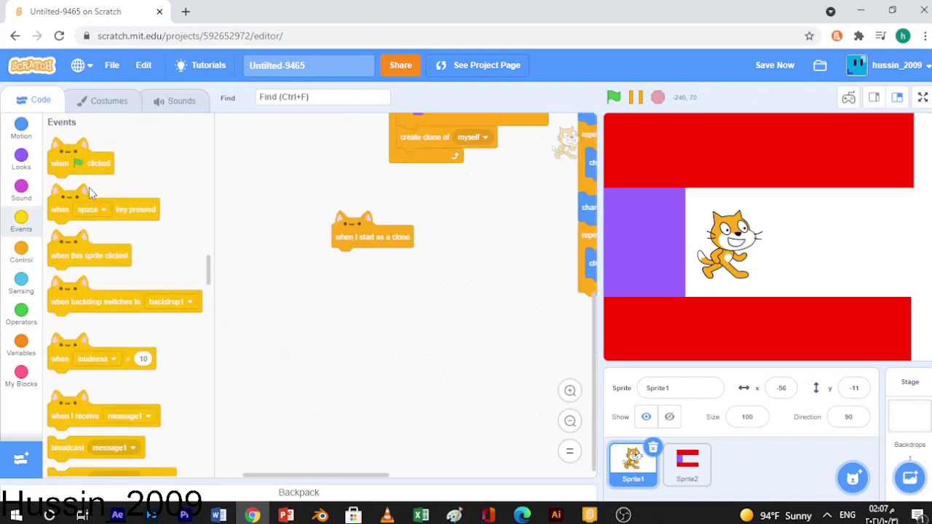
{"action": "scroll", "coordinate": [93, 207], "scroll_direction": "down", "scroll_amount": 3}
{"action": "left_click_drag", "start_coordinate": [81, 342], "coordinate": [364, 258]}
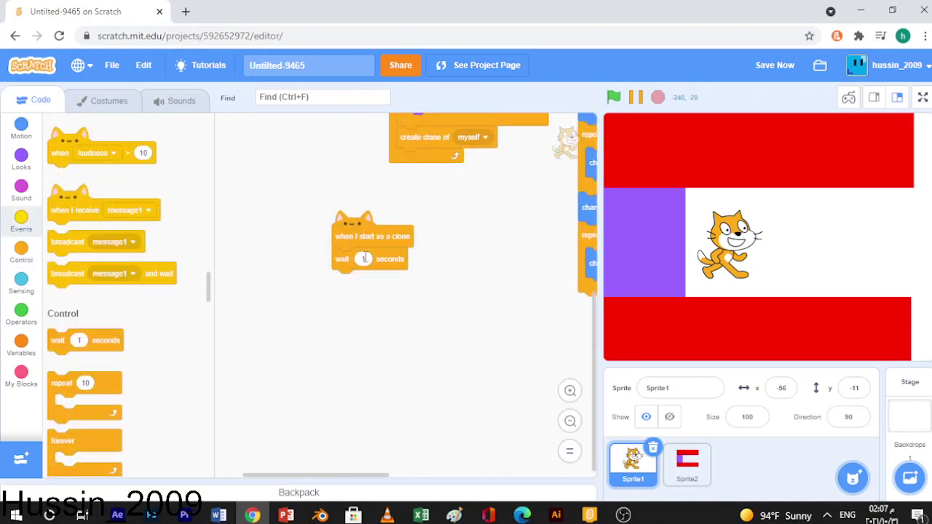
{"action": "scroll", "coordinate": [90, 280], "scroll_direction": "down", "scroll_amount": 4}
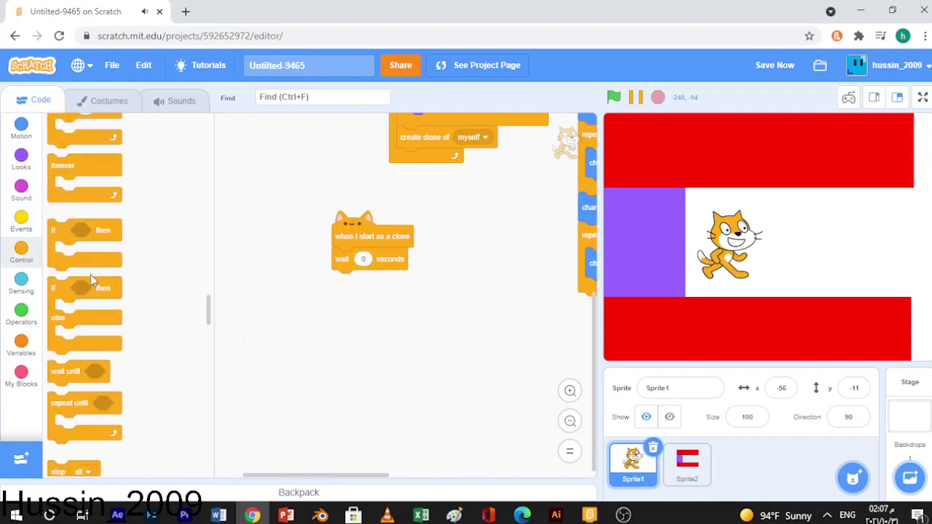
{"action": "scroll", "coordinate": [87, 375], "scroll_direction": "down", "scroll_amount": 4}
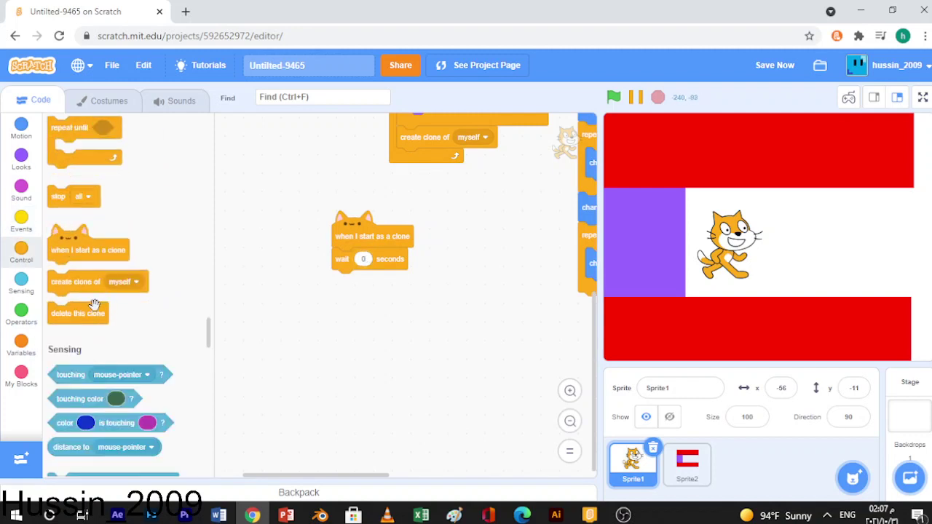
{"action": "mouse_move", "coordinate": [95, 305]}
{"action": "left_mouse_down"}
{"action": "mouse_move", "coordinate": [364, 278]}
{"action": "mouse_move", "coordinate": [368, 286]}
{"action": "left_mouse_up"}
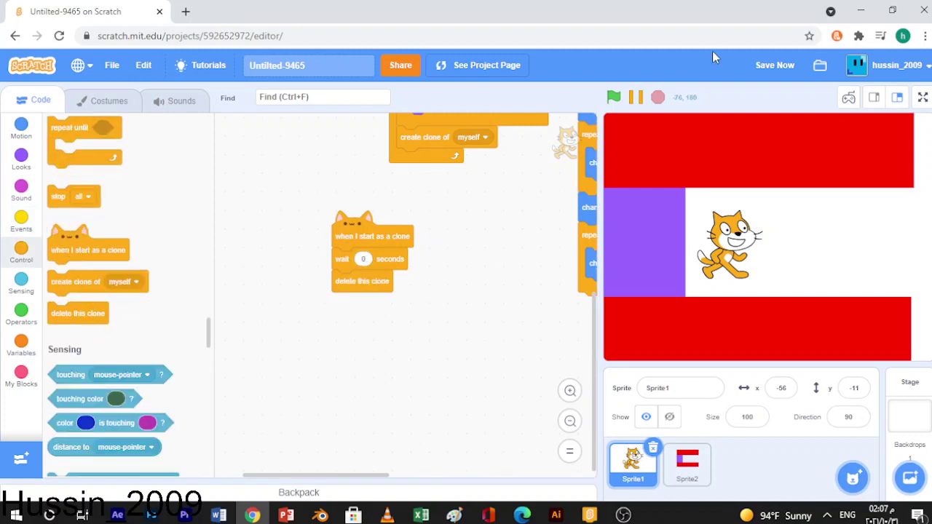
Step: Run the project and check the cat and its clone around the purple tunnel in full screen
{"action": "left_click", "coordinate": [615, 97]}
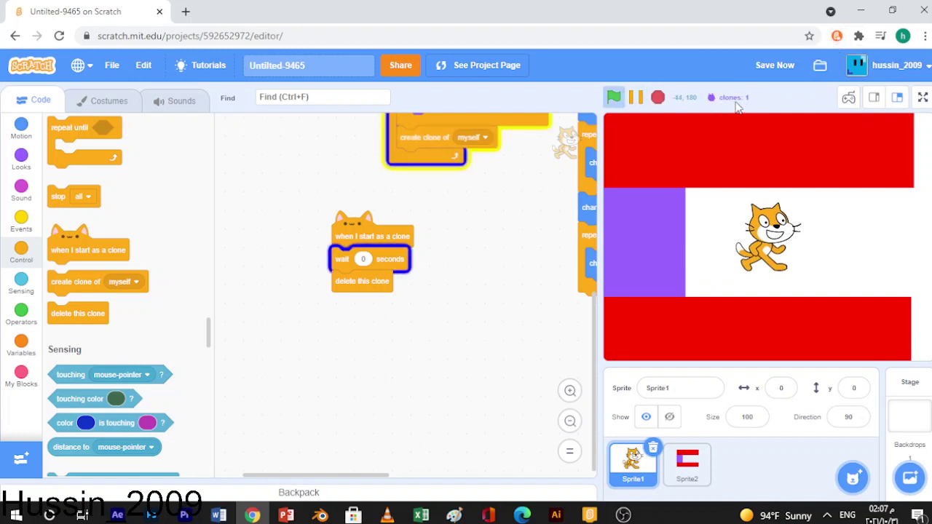
{"action": "left_click", "coordinate": [922, 98]}
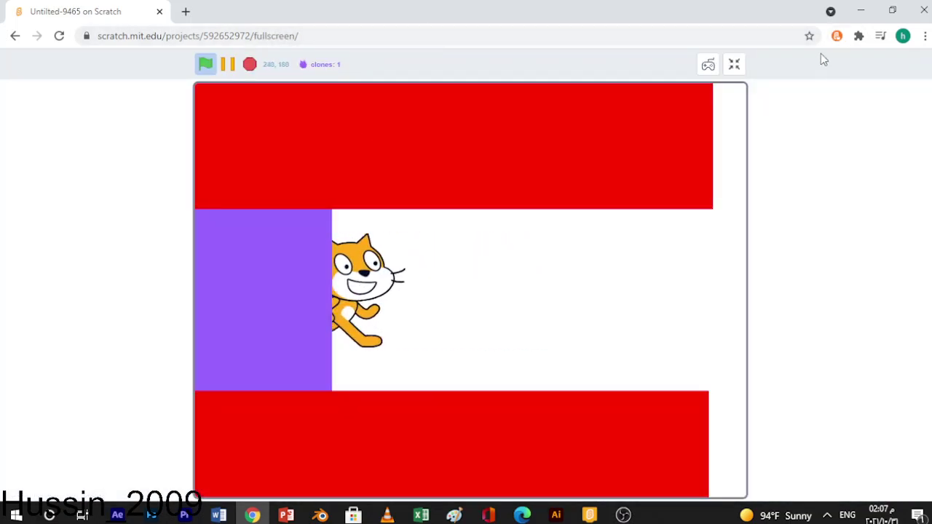
{"action": "left_click", "coordinate": [734, 66]}
Step: Insert a go to front layer block directly under when I start as a clone
{"action": "left_click", "coordinate": [22, 156]}
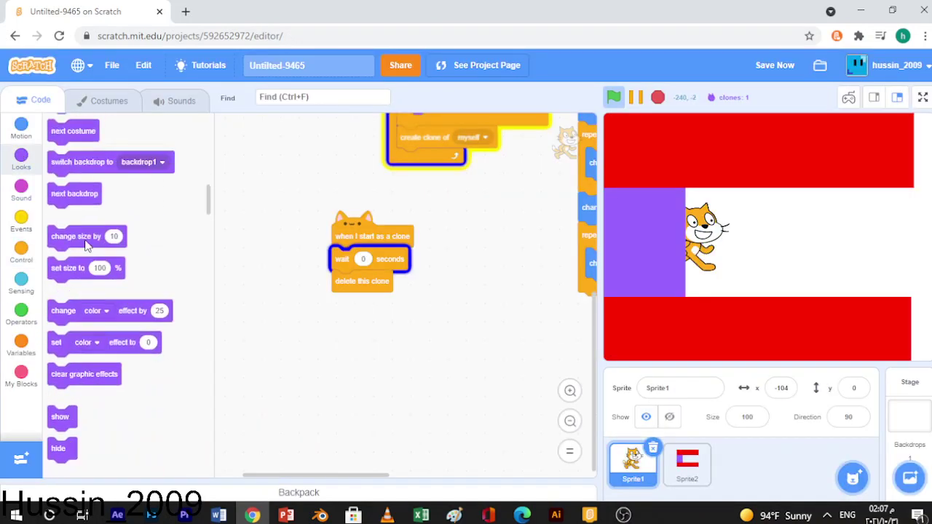
{"action": "scroll", "coordinate": [84, 286], "scroll_direction": "down", "scroll_amount": 3}
{"action": "mouse_move", "coordinate": [113, 290]}
{"action": "left_mouse_down"}
{"action": "mouse_move", "coordinate": [408, 244]}
{"action": "mouse_move", "coordinate": [377, 240]}
{"action": "left_mouse_up"}
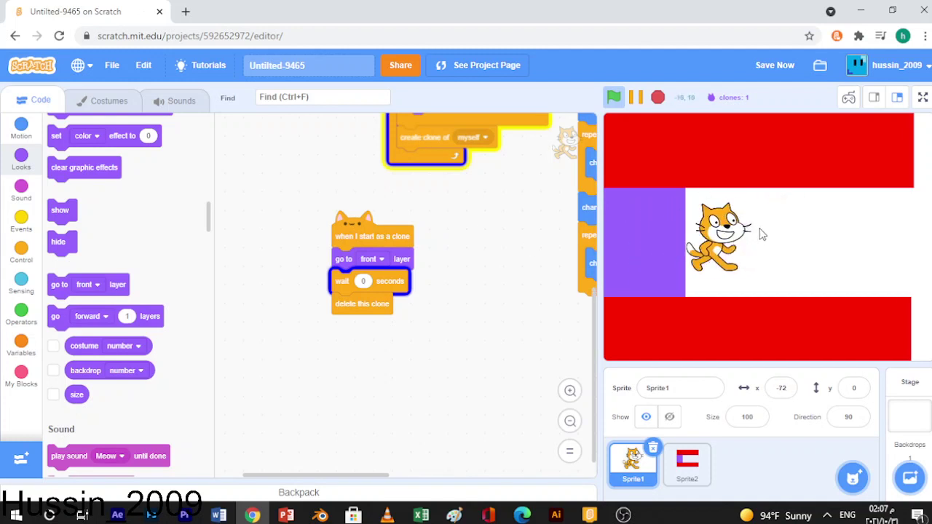
Step: Duplicate the normal costume, move the copy below the crouch costume, and rename it normal outline
{"action": "left_click", "coordinate": [107, 100]}
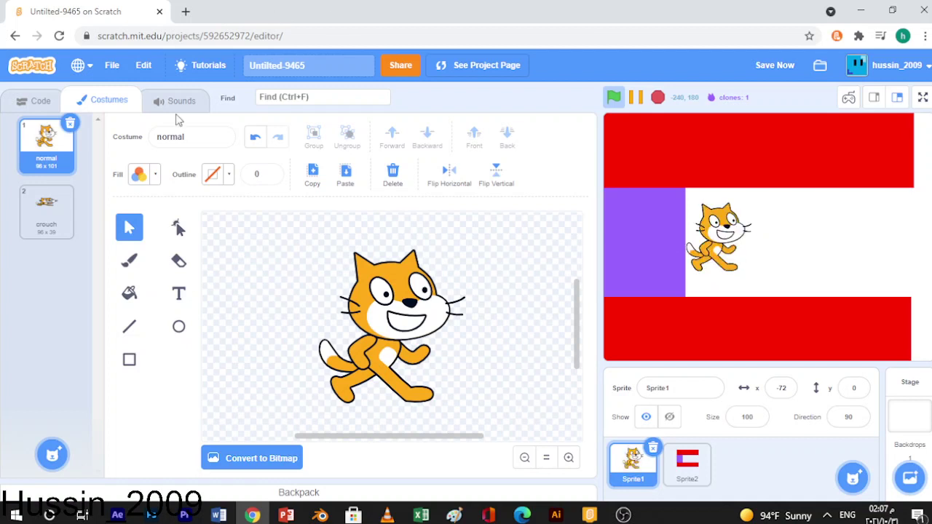
{"action": "right_click", "coordinate": [29, 148]}
{"action": "left_click", "coordinate": [56, 156]}
{"action": "left_click_drag", "start_coordinate": [43, 212], "coordinate": [46, 276]}
{"action": "left_click", "coordinate": [202, 139]}
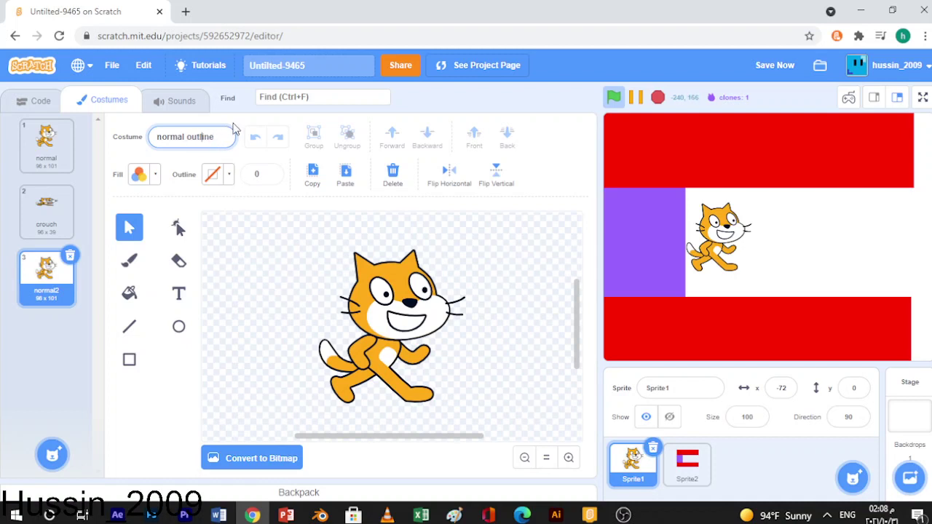
{"action": "left_click_drag", "start_coordinate": [218, 136], "coordinate": [187, 155]}
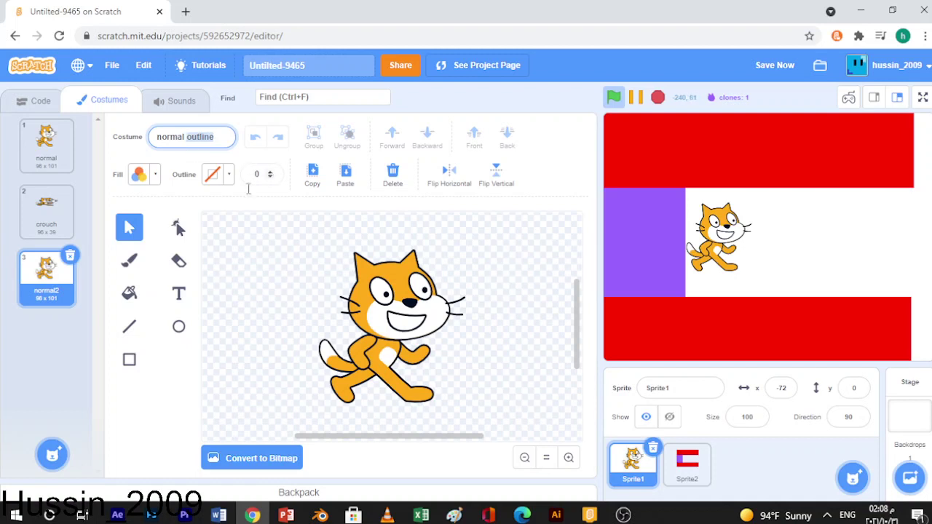
Step: Duplicate the crouch costume, move the copy to the end of the costume list, and rename it crouch outline
{"action": "left_click", "coordinate": [44, 211]}
{"action": "right_click", "coordinate": [49, 220]}
{"action": "left_click", "coordinate": [76, 231]}
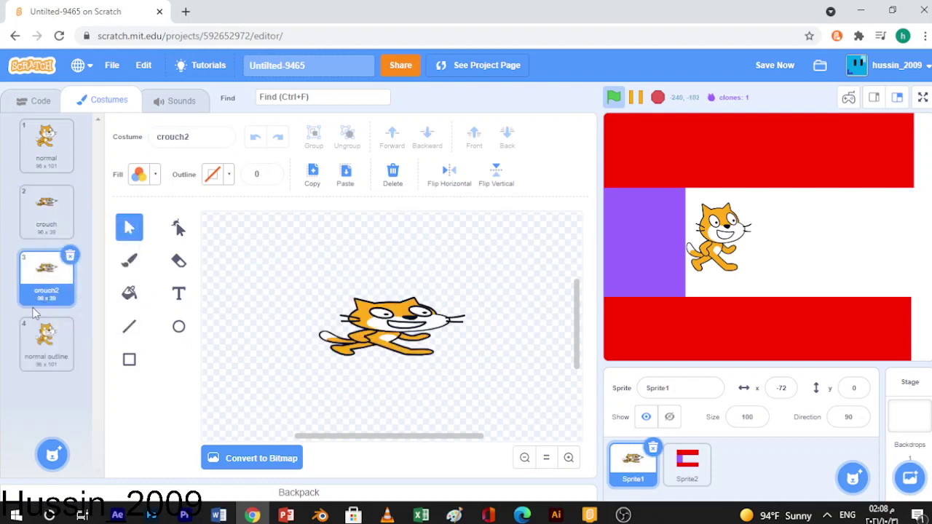
{"action": "left_click_drag", "start_coordinate": [40, 284], "coordinate": [36, 356]}
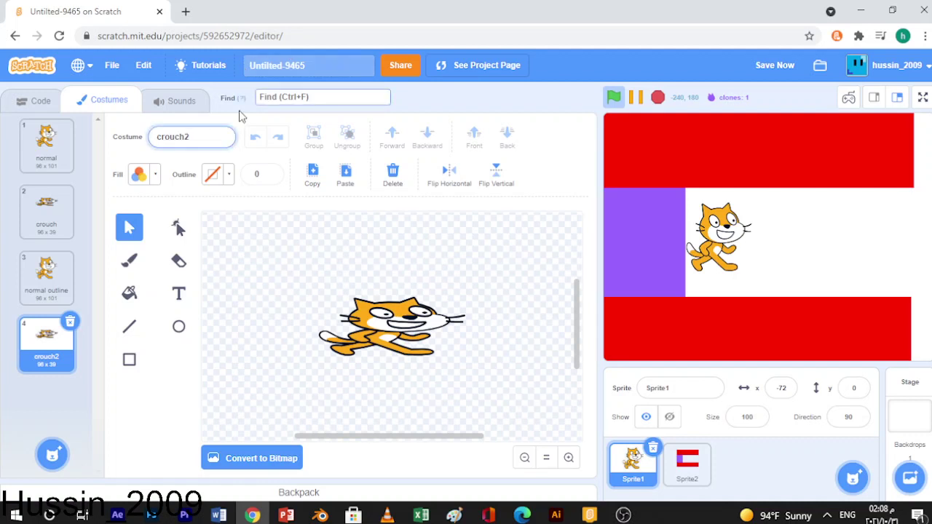
{"action": "type", "text": "outline"}
{"action": "key", "text": "Return"}
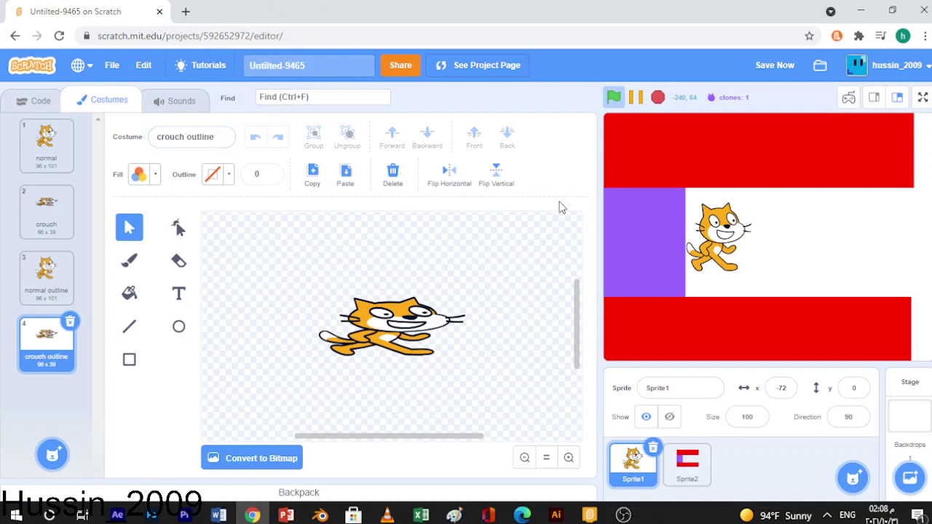
Step: Stop the running project
{"action": "left_click", "coordinate": [399, 320]}
{"action": "left_click", "coordinate": [566, 218]}
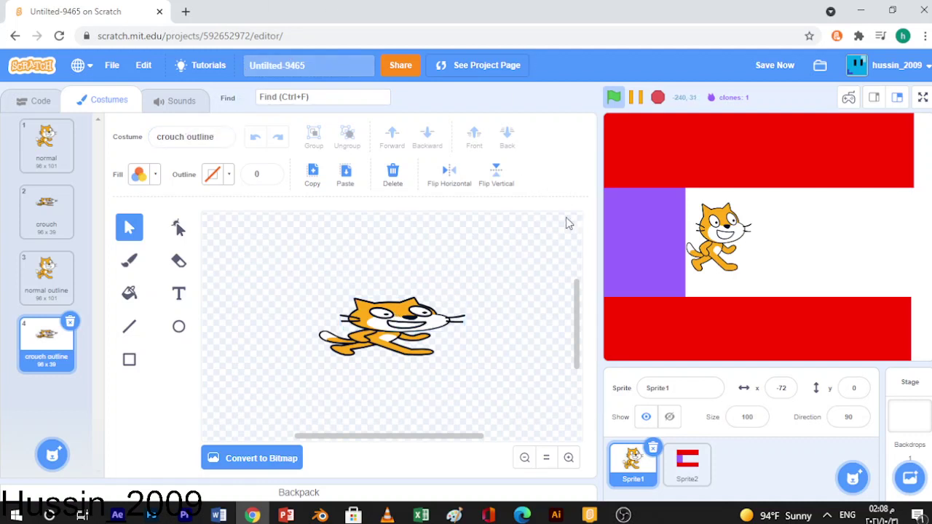
{"action": "left_click", "coordinate": [658, 99]}
Step: Try to remove the fill from all the artwork in the crouch outline costume
{"action": "left_click_drag", "start_coordinate": [499, 254], "coordinate": [210, 425]}
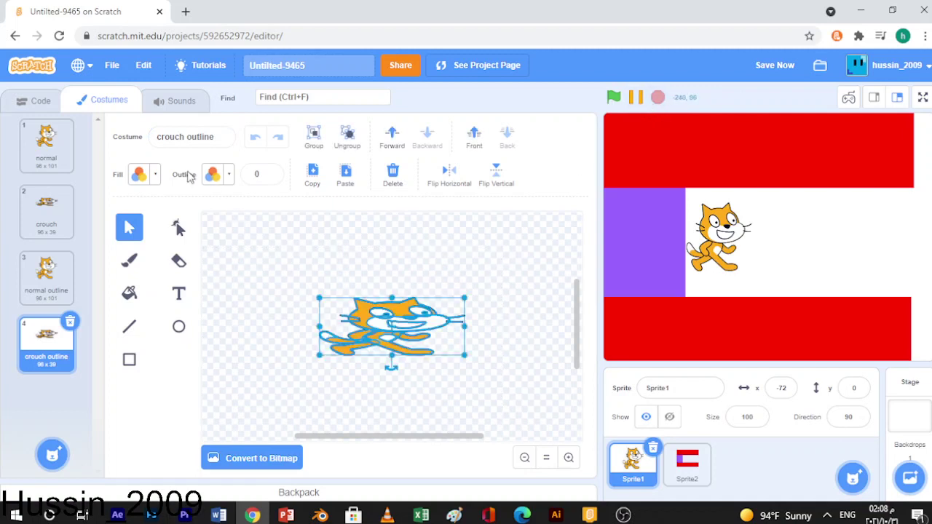
{"action": "left_click", "coordinate": [154, 183]}
{"action": "left_click", "coordinate": [93, 414]}
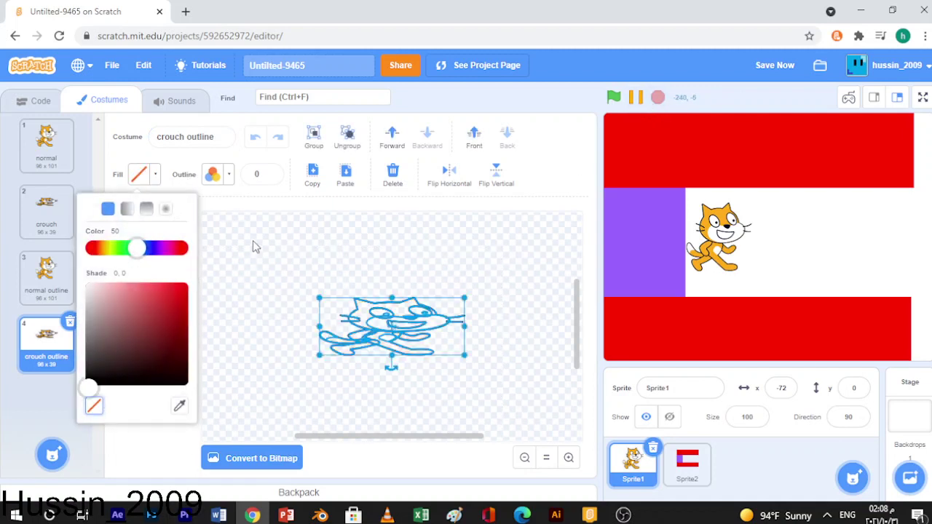
{"action": "left_click", "coordinate": [254, 245]}
{"action": "left_click", "coordinate": [570, 458]}
{"action": "left_click", "coordinate": [569, 458]}
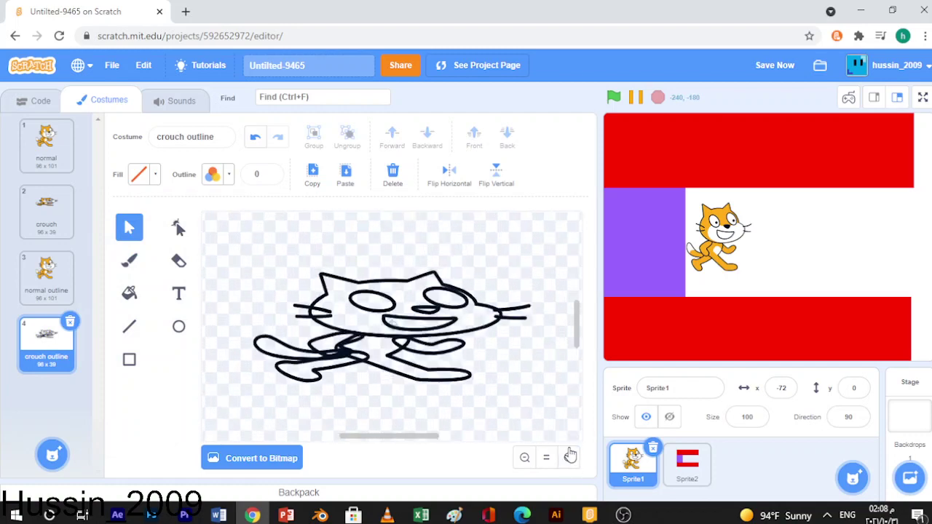
{"action": "left_click", "coordinate": [569, 458]}
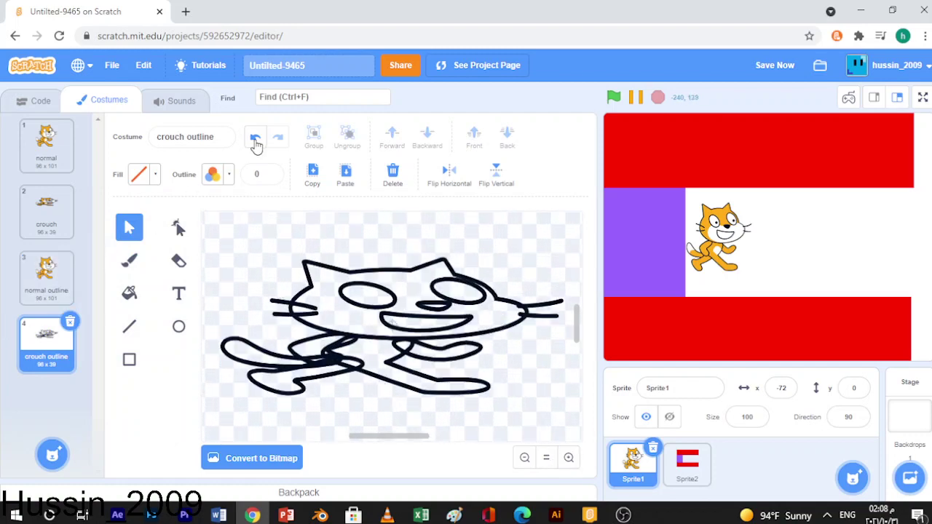
{"action": "left_click", "coordinate": [255, 137]}
Step: Remove the fill from the entire cat in the normal outline costume, leaving only its line work
{"action": "left_click", "coordinate": [73, 266]}
{"action": "scroll", "coordinate": [502, 369], "scroll_direction": "down", "scroll_amount": 5}
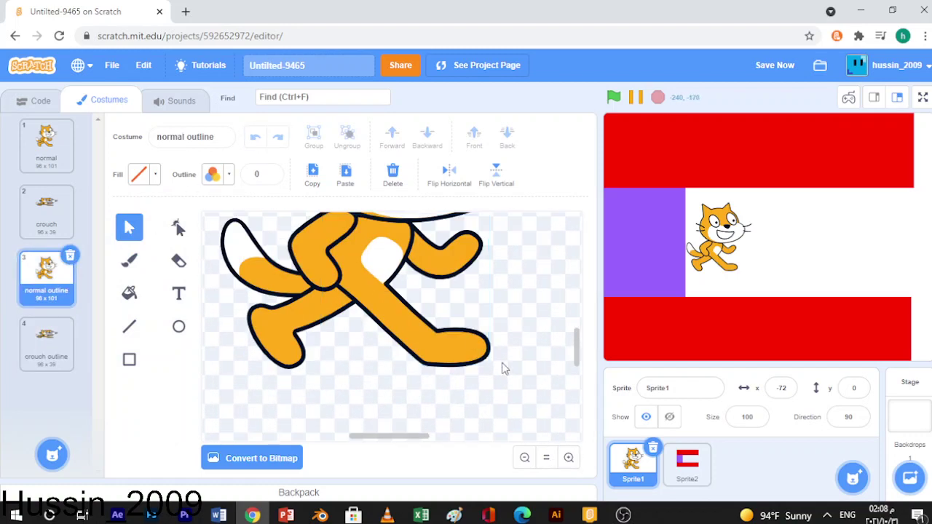
{"action": "left_click", "coordinate": [532, 462]}
{"action": "left_click", "coordinate": [528, 458]}
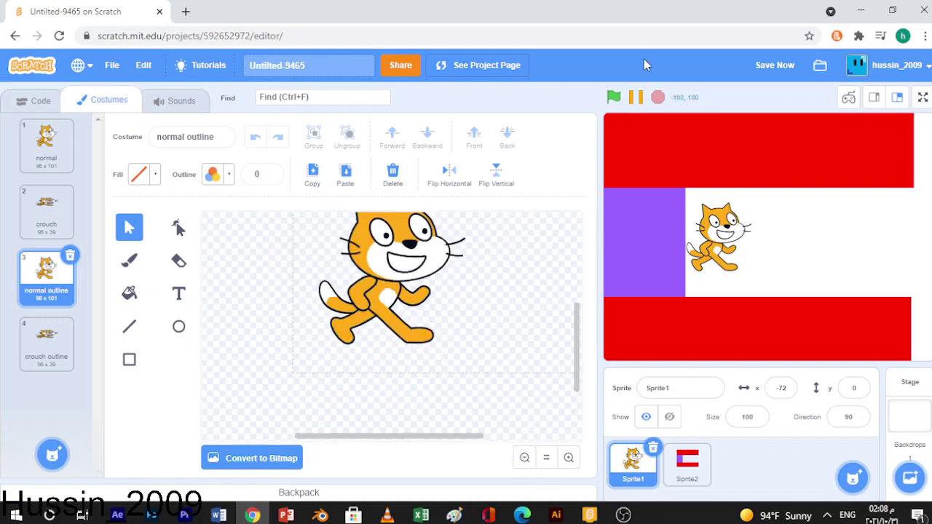
{"action": "left_click", "coordinate": [407, 275]}
{"action": "scroll", "coordinate": [301, 369], "scroll_direction": "up", "scroll_amount": 2}
{"action": "left_click", "coordinate": [149, 180]}
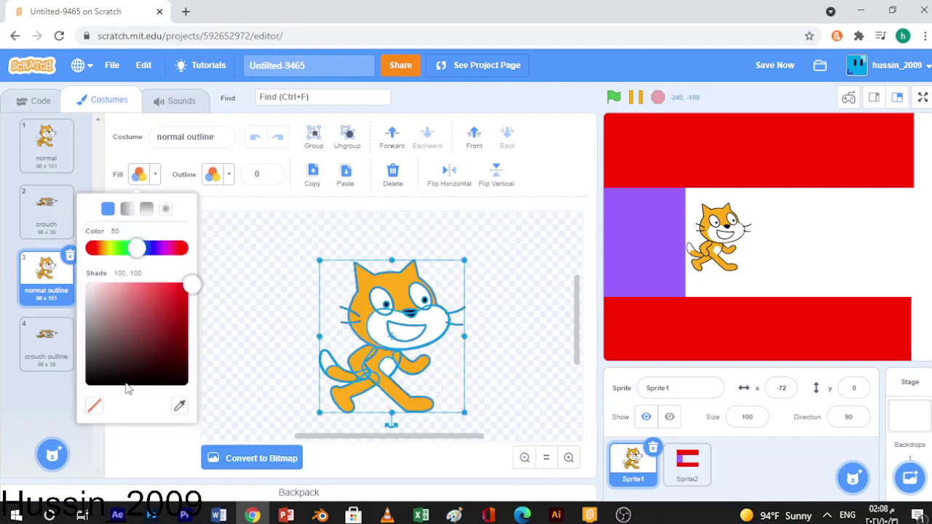
{"action": "left_click", "coordinate": [93, 406]}
{"action": "left_click", "coordinate": [233, 343]}
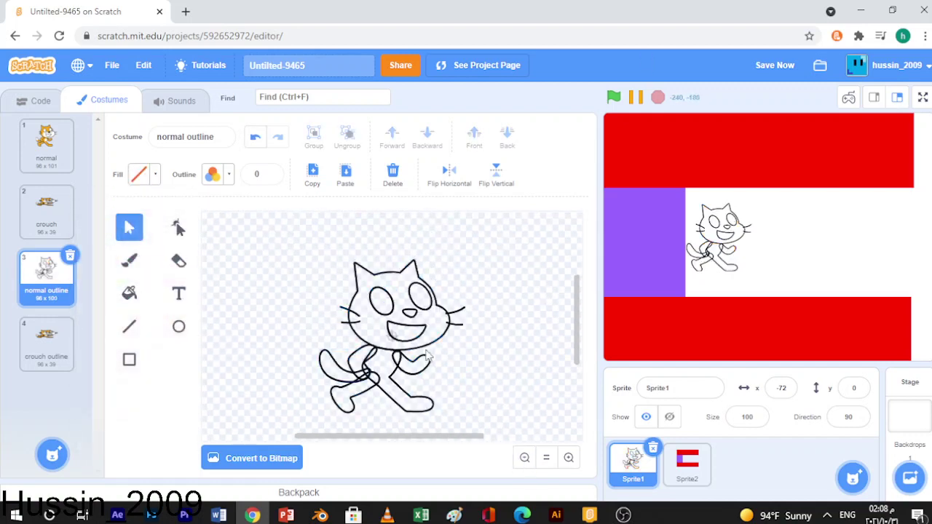
Step: Set the eraser size to 20 and erase the overlapping lines inside the cat's torso, where the rear arm, tail and legs cross
{"action": "scroll", "coordinate": [418, 260], "scroll_direction": "down", "scroll_amount": 2}
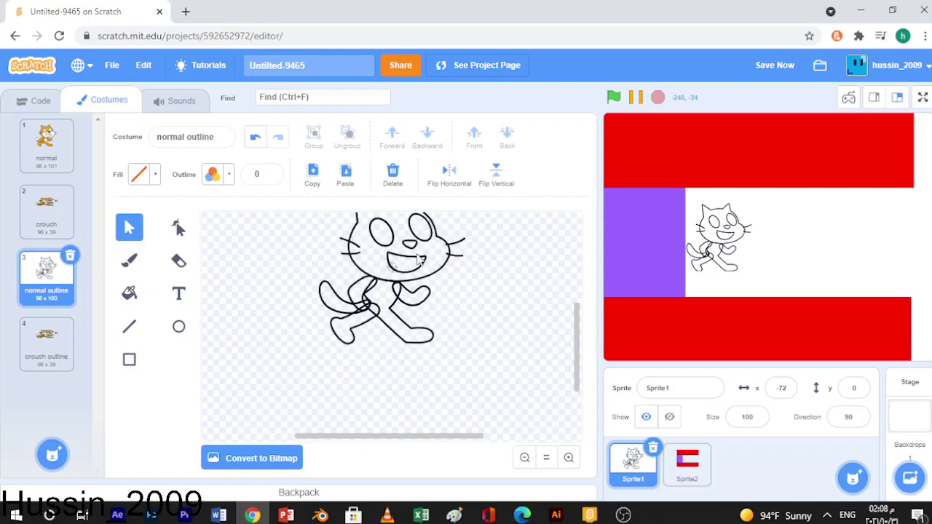
{"action": "scroll", "coordinate": [507, 387], "scroll_direction": "up", "scroll_amount": 2}
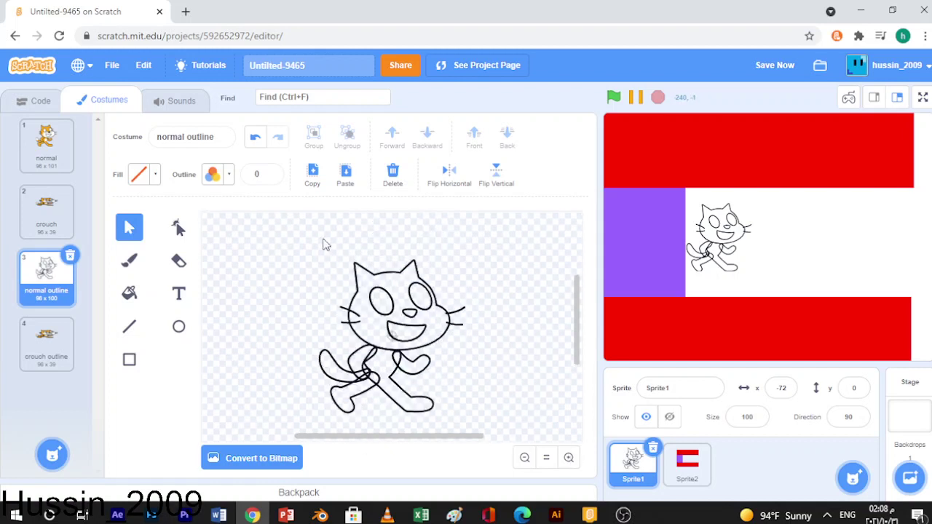
{"action": "scroll", "coordinate": [291, 247], "scroll_direction": "down", "scroll_amount": 2}
{"action": "left_click", "coordinate": [178, 260]}
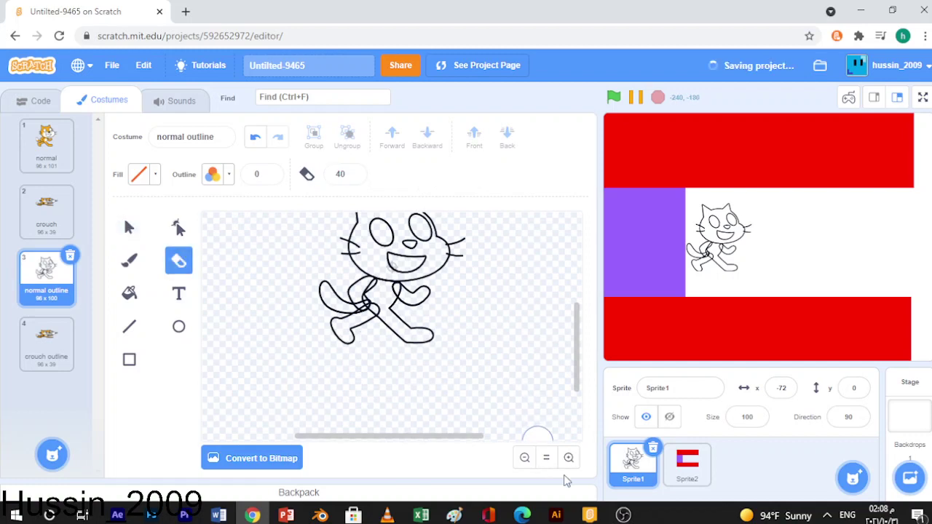
{"action": "left_click", "coordinate": [569, 457]}
{"action": "left_click", "coordinate": [568, 457]}
{"action": "left_click", "coordinate": [572, 459]}
{"action": "scroll", "coordinate": [380, 326], "scroll_direction": "up", "scroll_amount": 1}
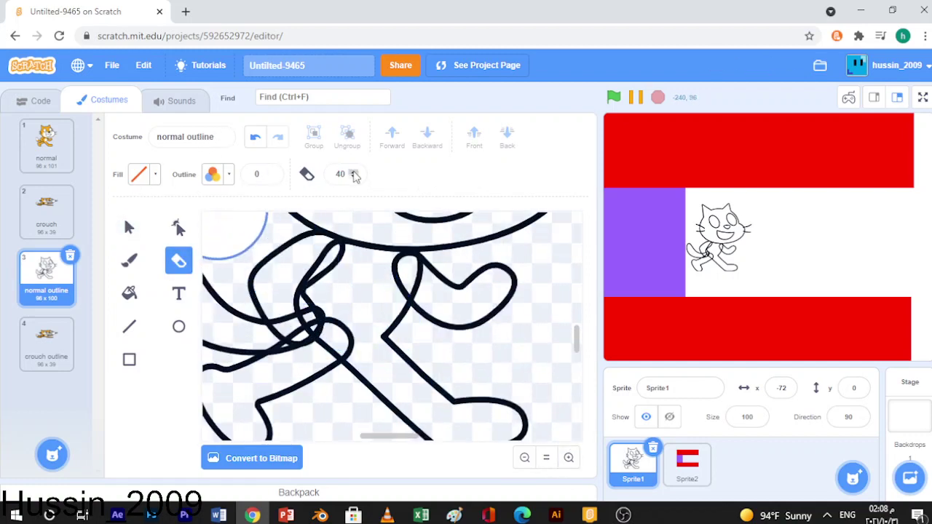
{"action": "left_click", "coordinate": [337, 173]}
{"action": "type", "text": "20"}
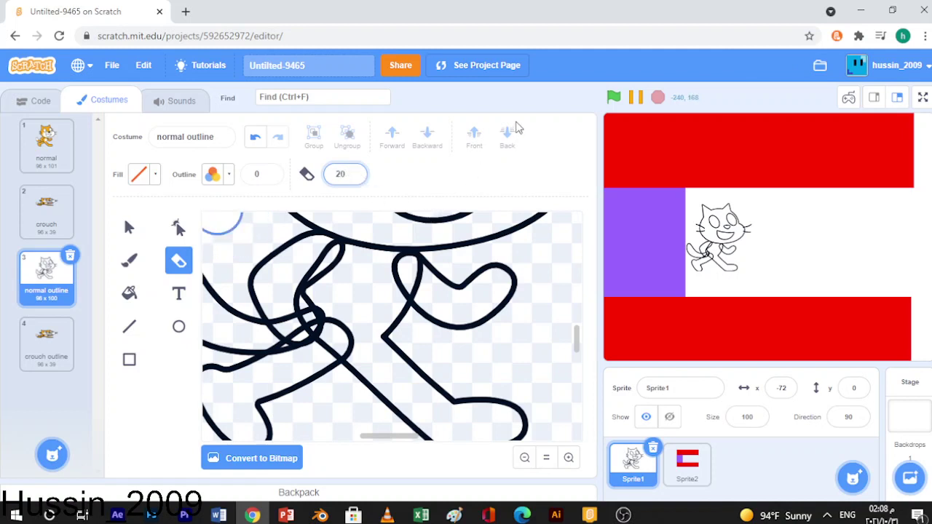
{"action": "key", "text": "Return"}
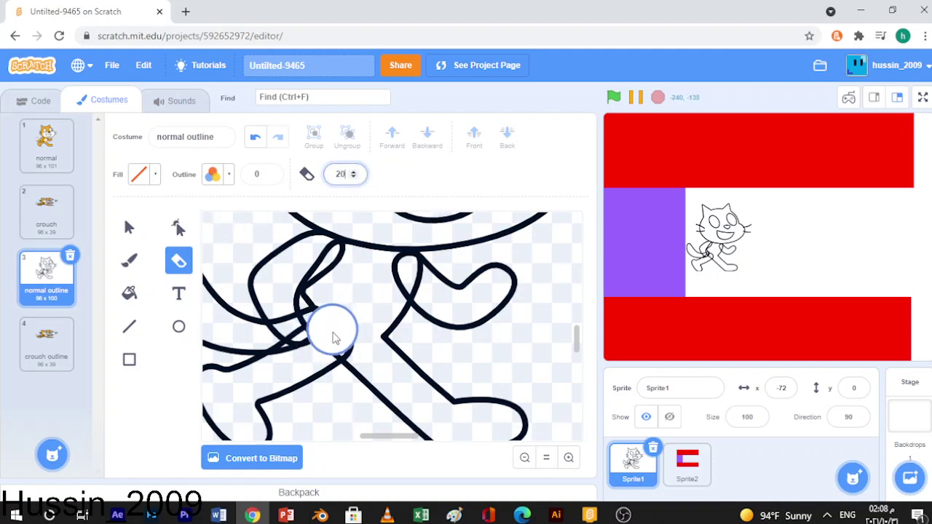
{"action": "mouse_move", "coordinate": [331, 339]}
{"action": "left_mouse_down"}
{"action": "mouse_move", "coordinate": [322, 327]}
{"action": "mouse_move", "coordinate": [354, 333]}
{"action": "mouse_move", "coordinate": [357, 343]}
{"action": "left_mouse_up"}
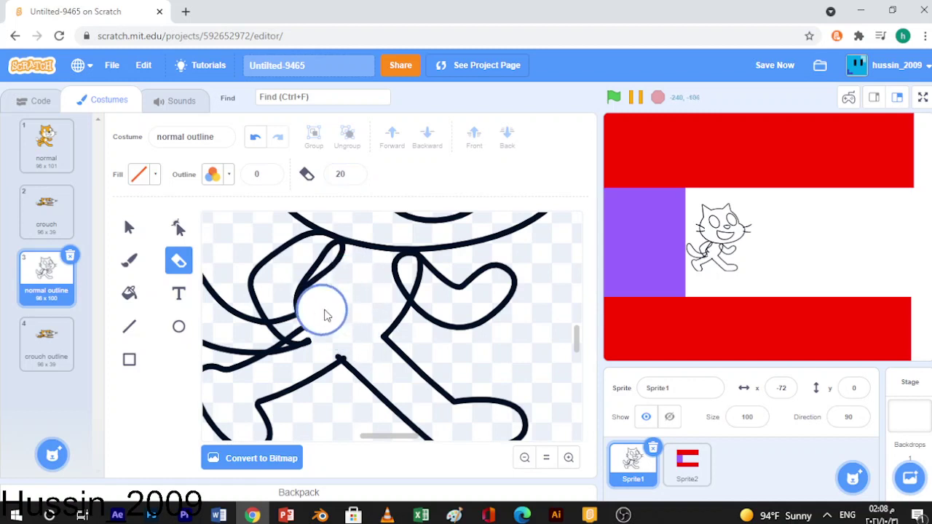
{"action": "mouse_move", "coordinate": [348, 277]}
{"action": "left_mouse_down"}
{"action": "mouse_move", "coordinate": [328, 268]}
{"action": "mouse_move", "coordinate": [308, 299]}
{"action": "mouse_move", "coordinate": [310, 316]}
{"action": "mouse_move", "coordinate": [295, 320]}
{"action": "left_mouse_up"}
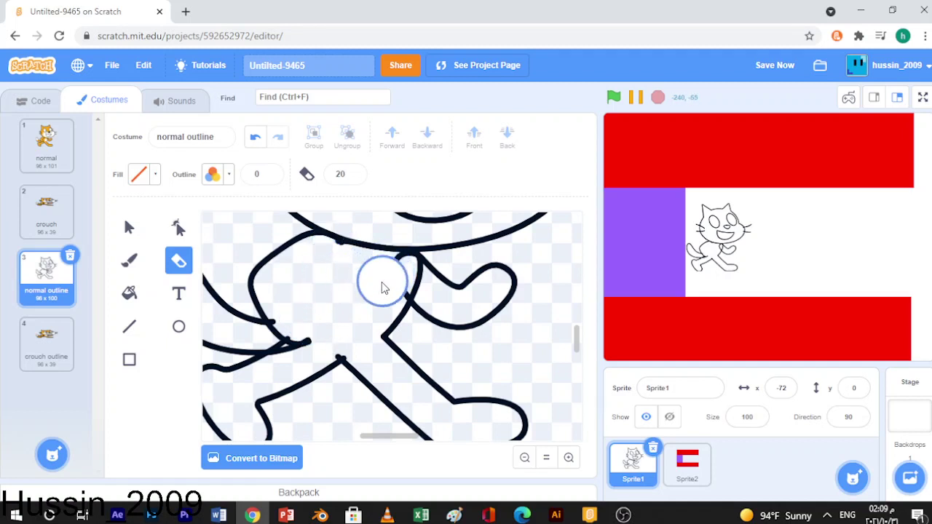
Step: Select the front arm's outline and erase the part that overlaps the torso
{"action": "left_click", "coordinate": [129, 228]}
{"action": "left_click", "coordinate": [447, 299]}
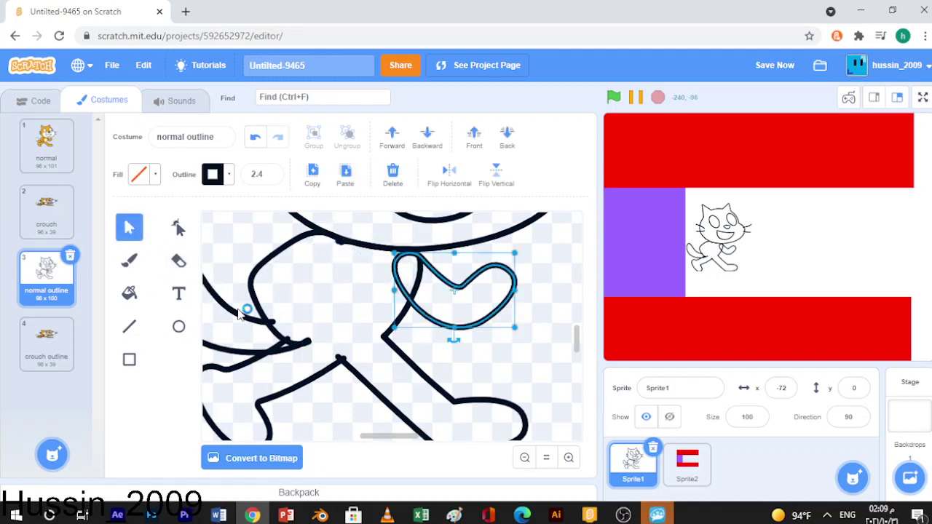
{"action": "left_click", "coordinate": [178, 260]}
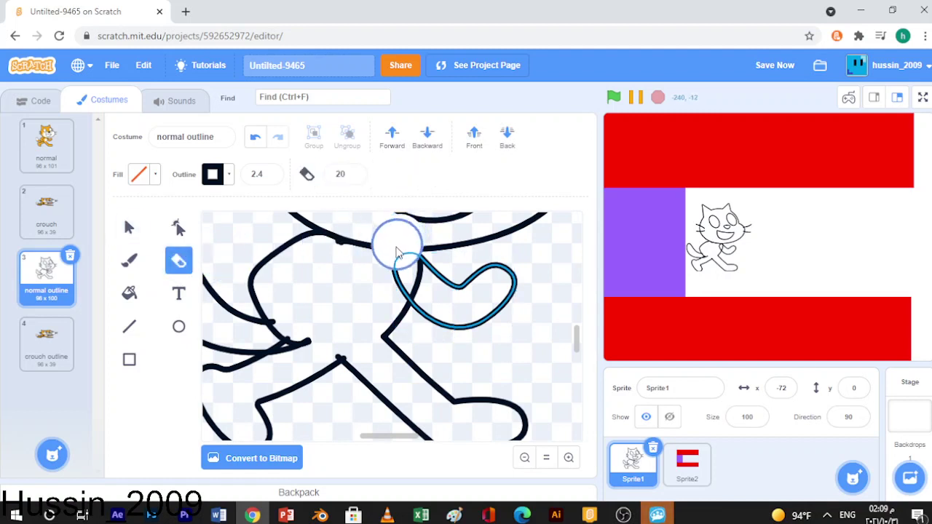
{"action": "left_click_drag", "start_coordinate": [386, 275], "coordinate": [391, 283]}
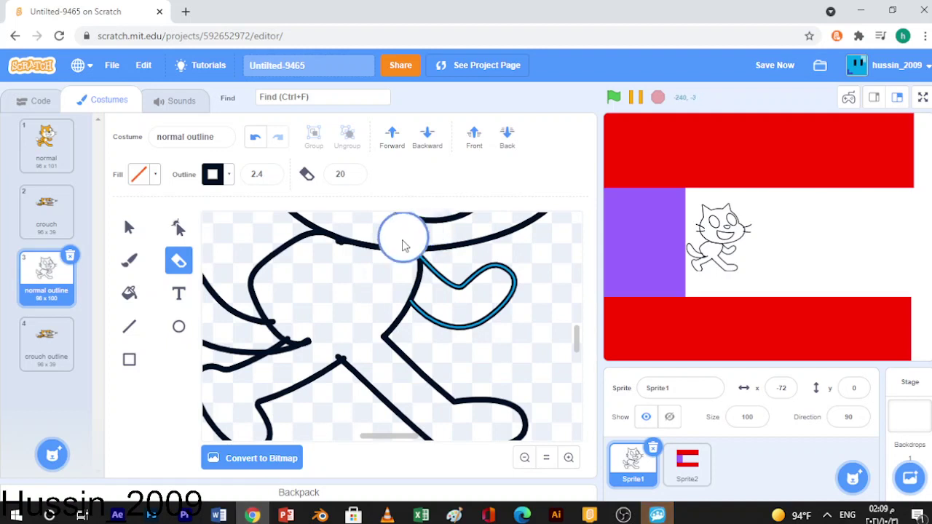
Step: Select the rear arm's outline and trim its stray end below the head with the eraser
{"action": "left_click", "coordinate": [129, 227]}
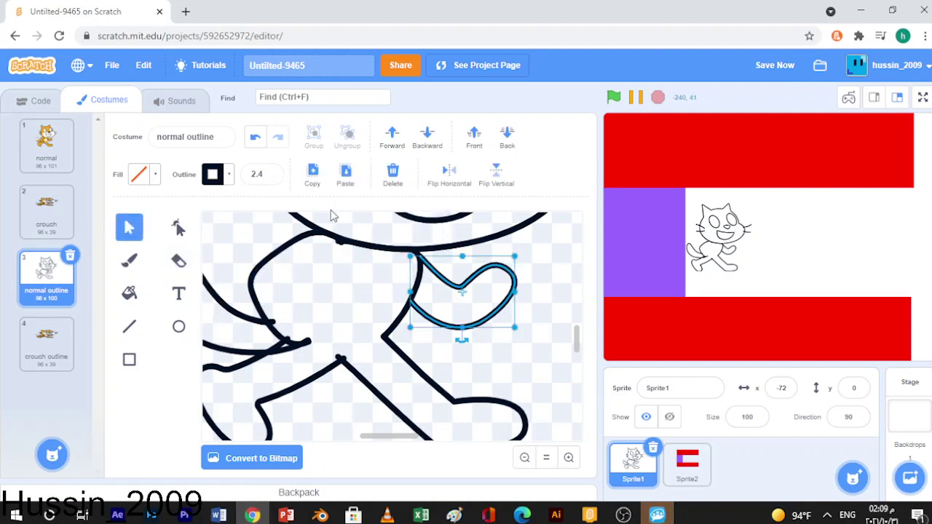
{"action": "left_click", "coordinate": [337, 248]}
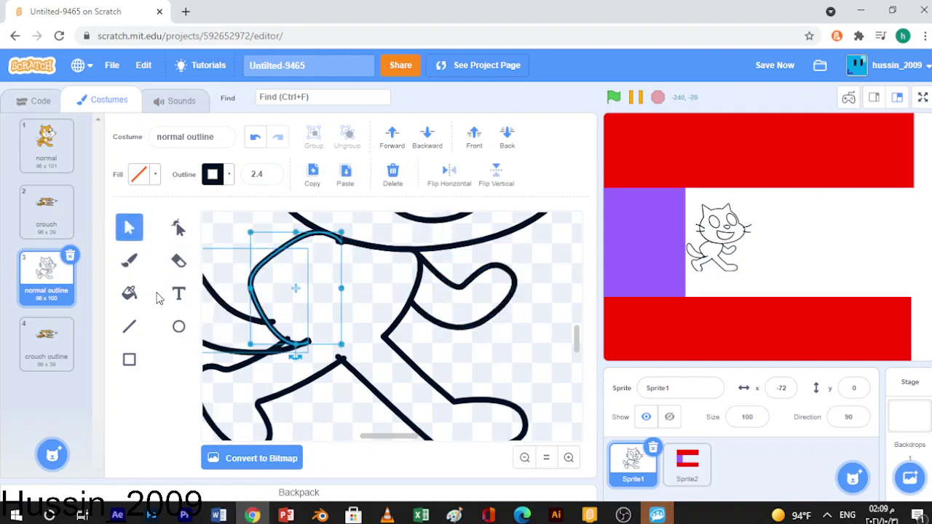
{"action": "left_click", "coordinate": [178, 260]}
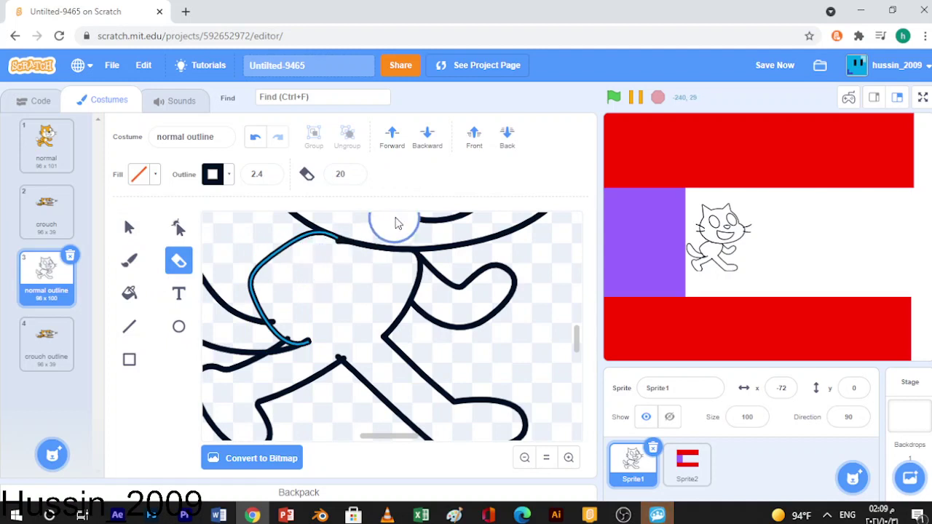
Step: Select the tail outline and erase its ends that extend past the rear arm into the torso
{"action": "scroll", "coordinate": [327, 233], "scroll_direction": "down", "scroll_amount": 2}
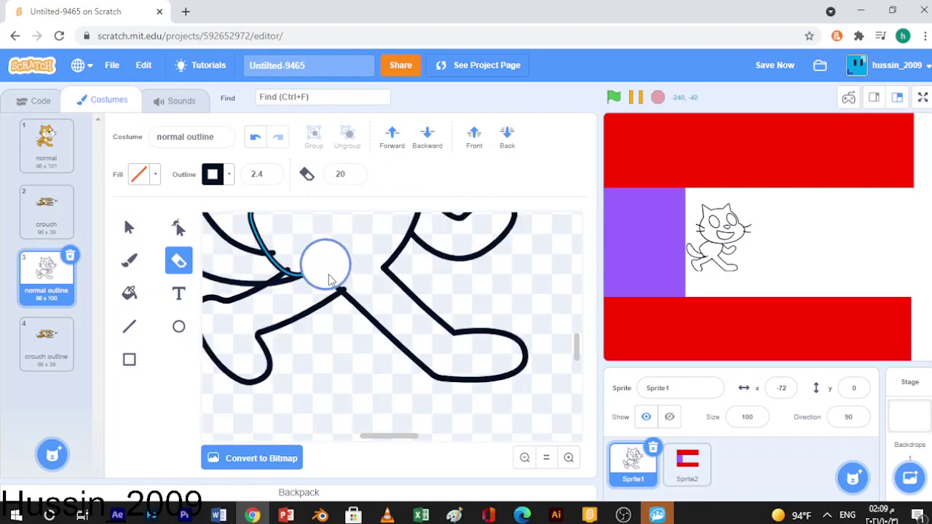
{"action": "left_click", "coordinate": [129, 227]}
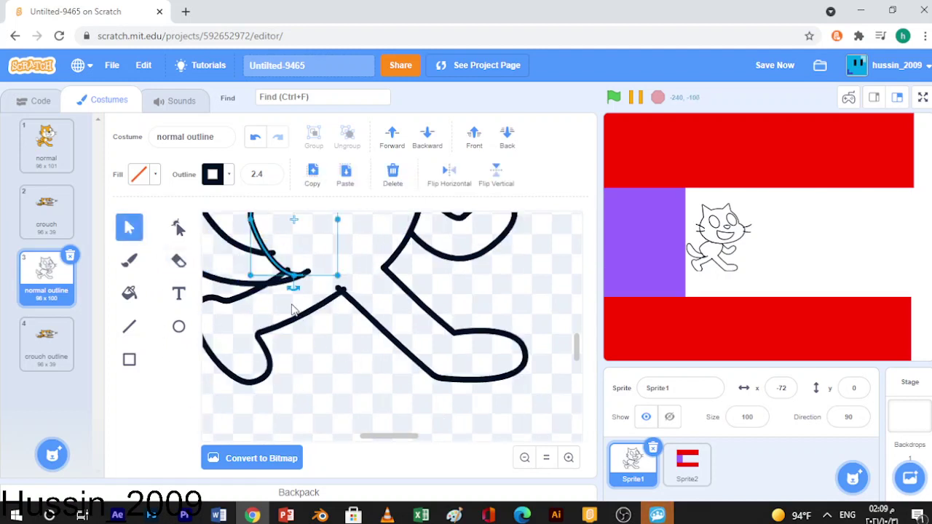
{"action": "left_click", "coordinate": [241, 289], "text": "shift"}
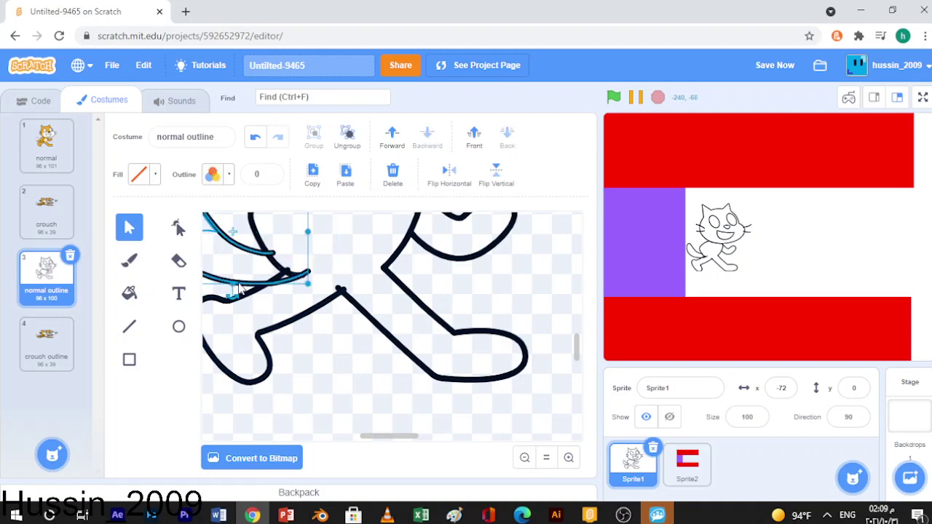
{"action": "left_click", "coordinate": [179, 262]}
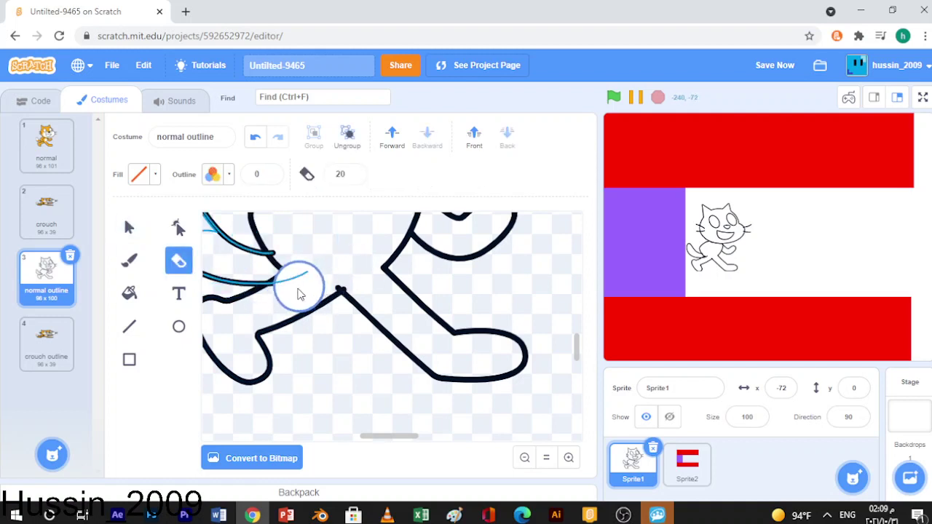
{"action": "left_click_drag", "start_coordinate": [306, 297], "coordinate": [327, 286]}
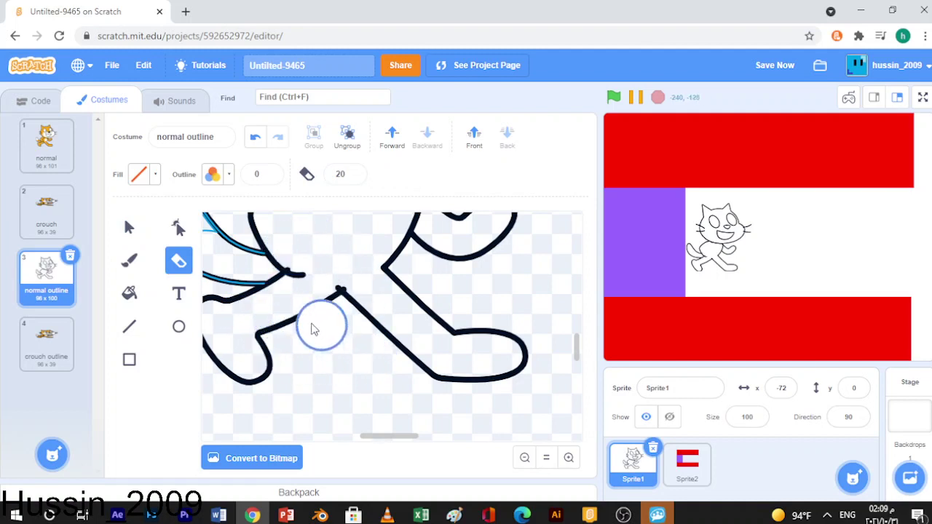
{"action": "left_click", "coordinate": [129, 236]}
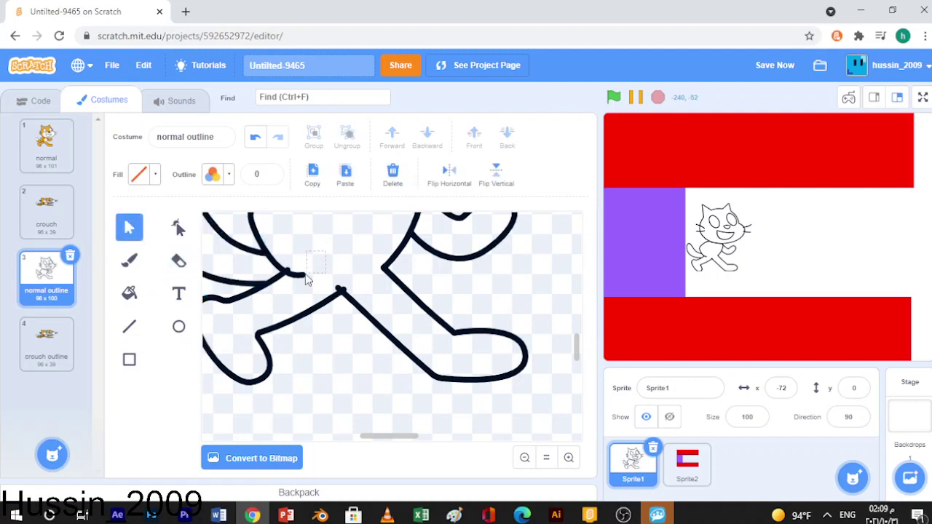
Step: Reshape the torso outline by moving its stray lower end back to where it meets the rear leg and tail lines
{"action": "left_click", "coordinate": [300, 274]}
{"action": "left_click", "coordinate": [179, 227]}
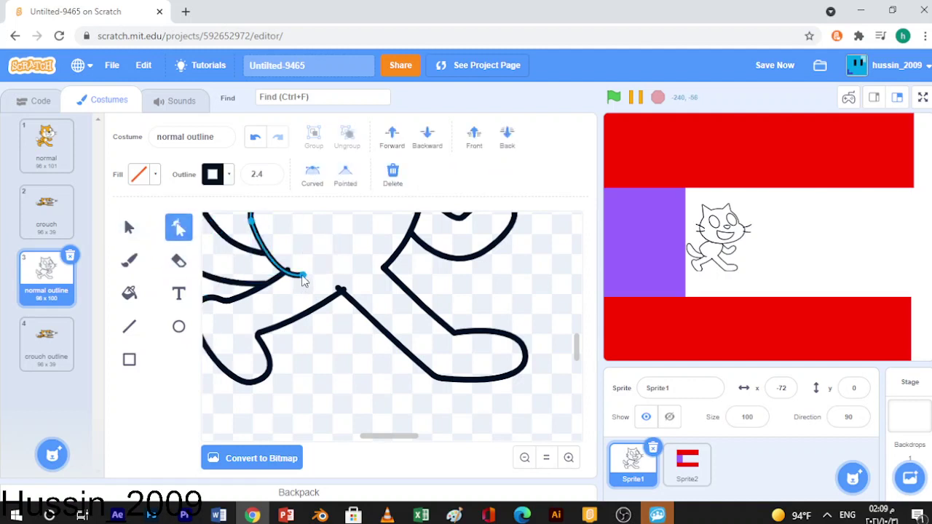
{"action": "left_click", "coordinate": [255, 137]}
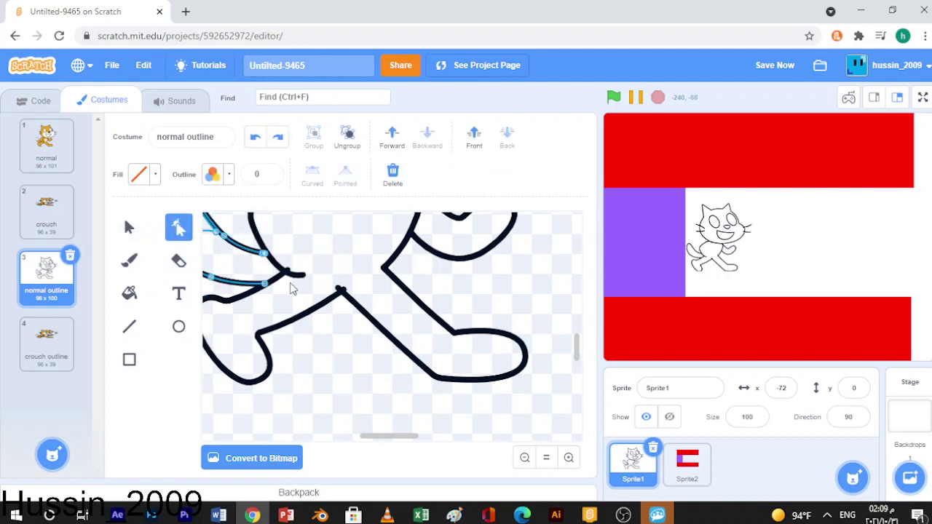
{"action": "left_click", "coordinate": [296, 280]}
{"action": "left_click_drag", "start_coordinate": [302, 275], "coordinate": [289, 272]}
{"action": "scroll", "coordinate": [331, 268], "scroll_direction": "up", "scroll_amount": 2}
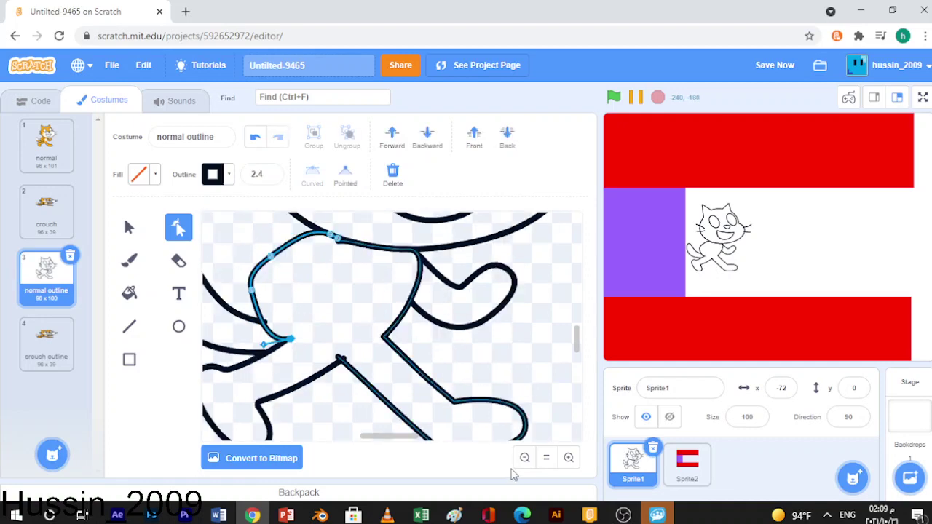
{"action": "left_click", "coordinate": [517, 462]}
{"action": "left_click", "coordinate": [517, 462]}
{"action": "left_click", "coordinate": [517, 462]}
{"action": "left_click", "coordinate": [517, 462]}
{"action": "scroll", "coordinate": [458, 356], "scroll_direction": "up", "scroll_amount": 1}
{"action": "left_click", "coordinate": [463, 341]}
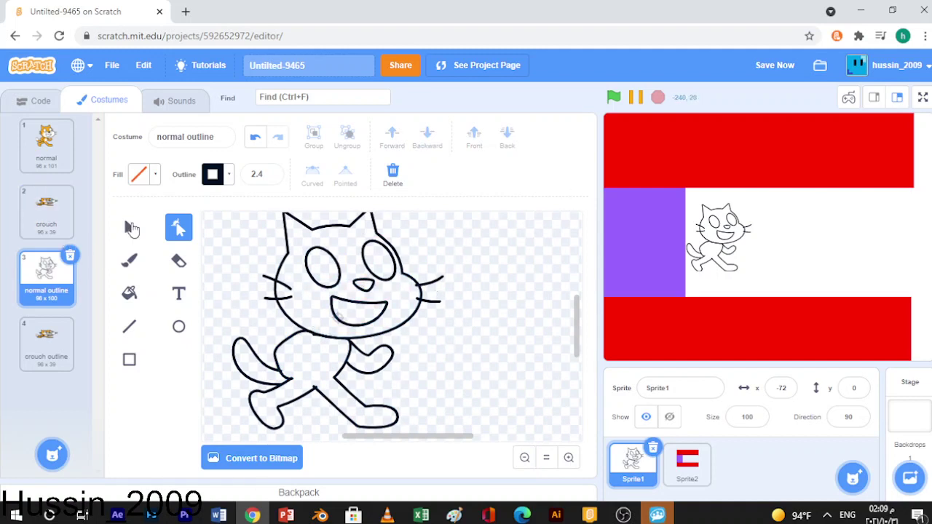
Step: Select the cat's head group and ungroup it into separate parts
{"action": "left_click", "coordinate": [131, 228]}
{"action": "left_click", "coordinate": [286, 247]}
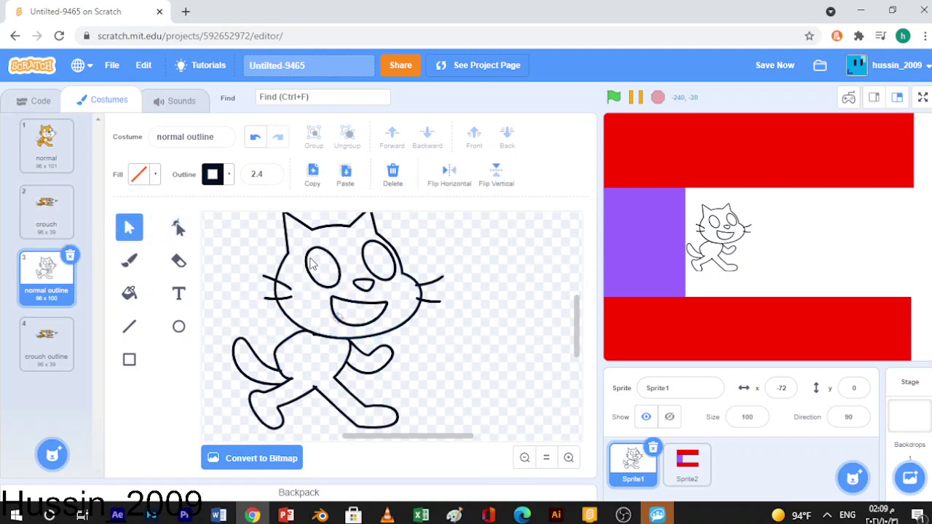
{"action": "left_click", "coordinate": [312, 261]}
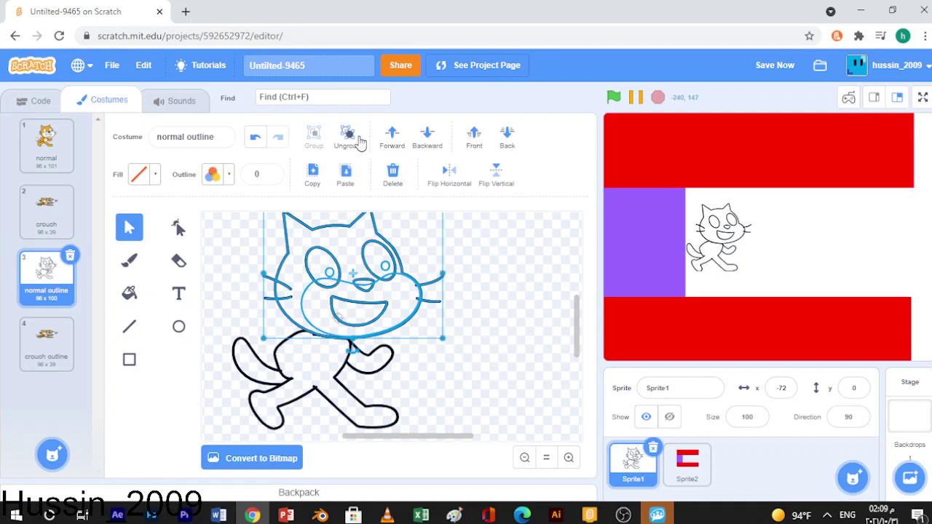
{"action": "left_click", "coordinate": [291, 311]}
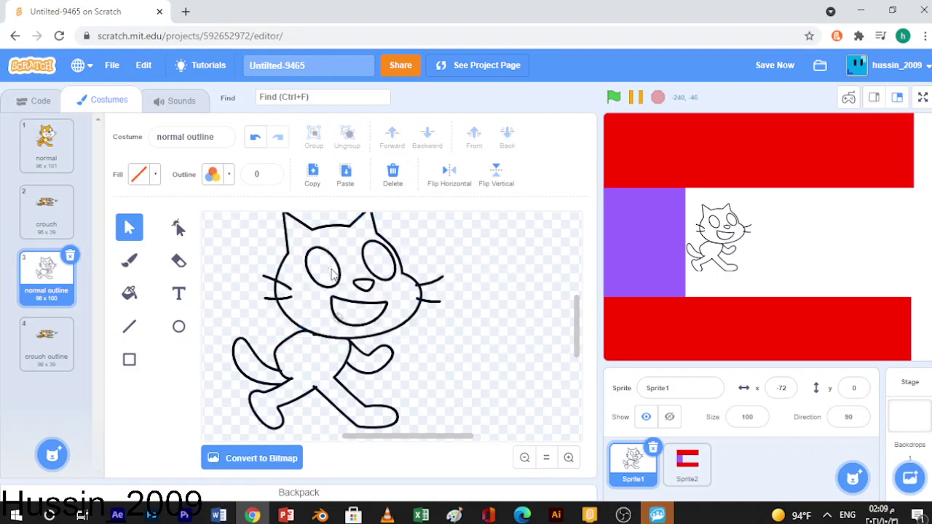
Step: Delete the eyes, nose, mouth and muzzle shape from inside the head outline
{"action": "left_click", "coordinate": [329, 279]}
{"action": "left_click", "coordinate": [405, 260]}
{"action": "left_click", "coordinate": [385, 264]}
{"action": "left_click", "coordinate": [379, 276]}
{"action": "left_click", "coordinate": [371, 286]}
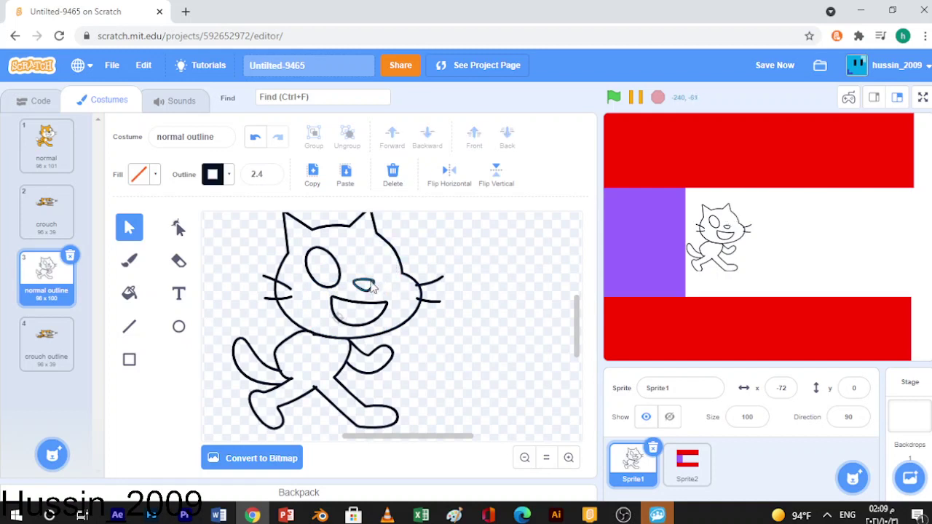
{"action": "key", "text": "Delete"}
{"action": "left_click", "coordinate": [335, 291]}
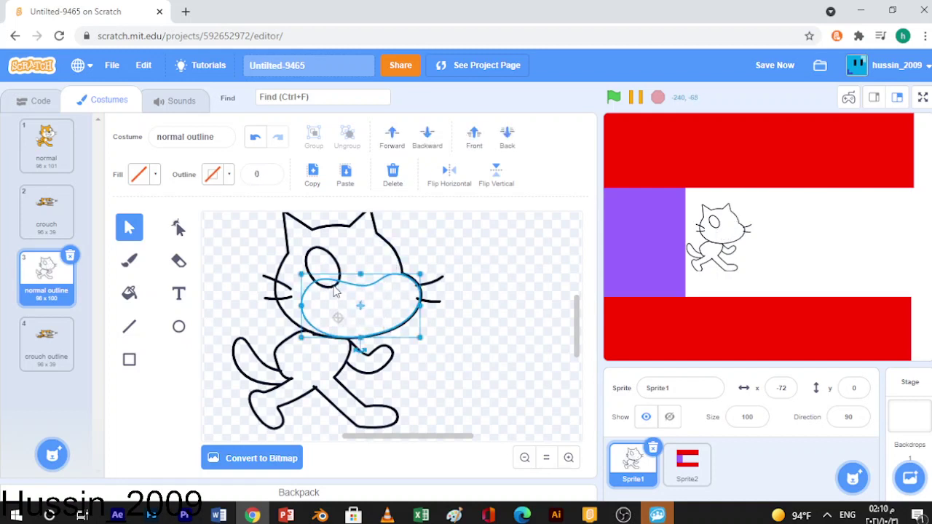
{"action": "key", "text": "Delete"}
{"action": "left_click", "coordinate": [335, 284]}
{"action": "key", "text": "Delete"}
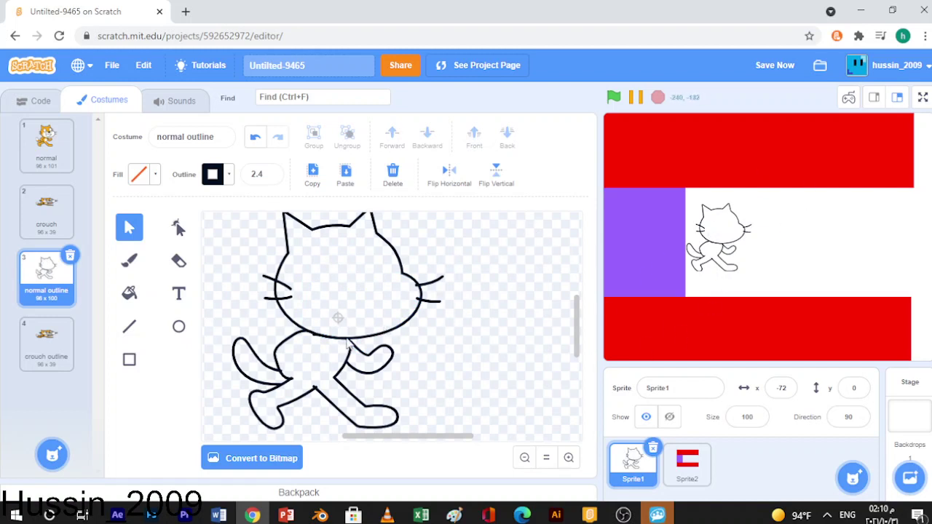
Step: Erase the line separating the head from the torso and the overlapping line ends between the tail and rear leg
{"action": "left_click", "coordinate": [179, 261]}
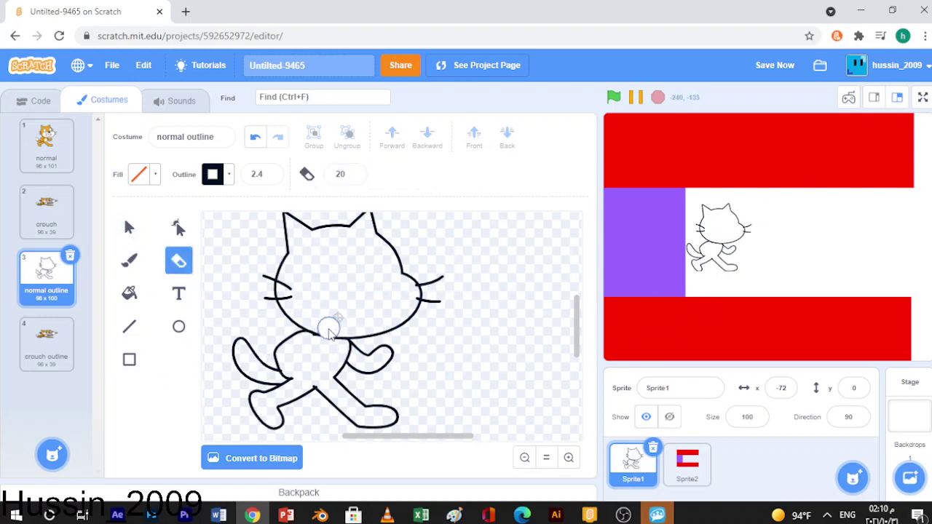
{"action": "mouse_move", "coordinate": [322, 327]}
{"action": "left_mouse_down"}
{"action": "mouse_move", "coordinate": [313, 337]}
{"action": "mouse_move", "coordinate": [344, 339]}
{"action": "left_mouse_up"}
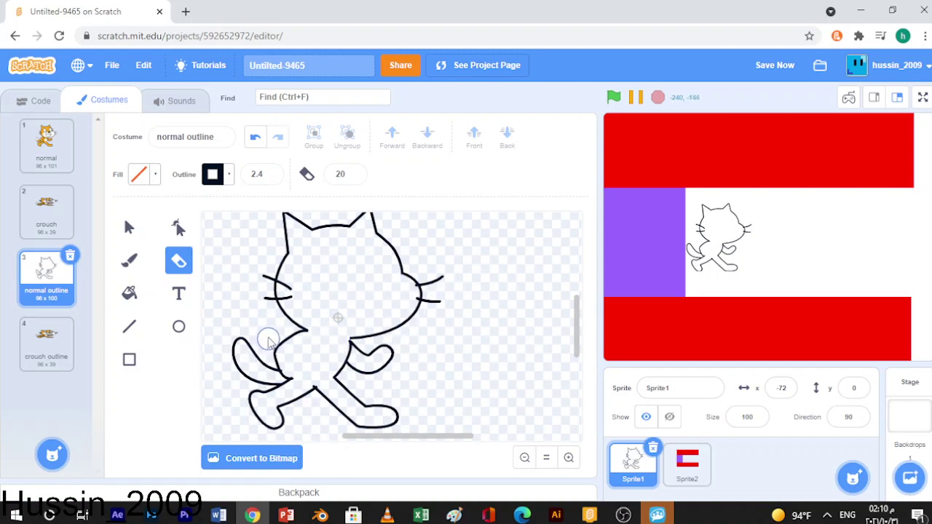
{"action": "mouse_move", "coordinate": [295, 384]}
{"action": "left_mouse_down"}
{"action": "mouse_move", "coordinate": [323, 396]}
{"action": "mouse_move", "coordinate": [307, 386]}
{"action": "left_mouse_up"}
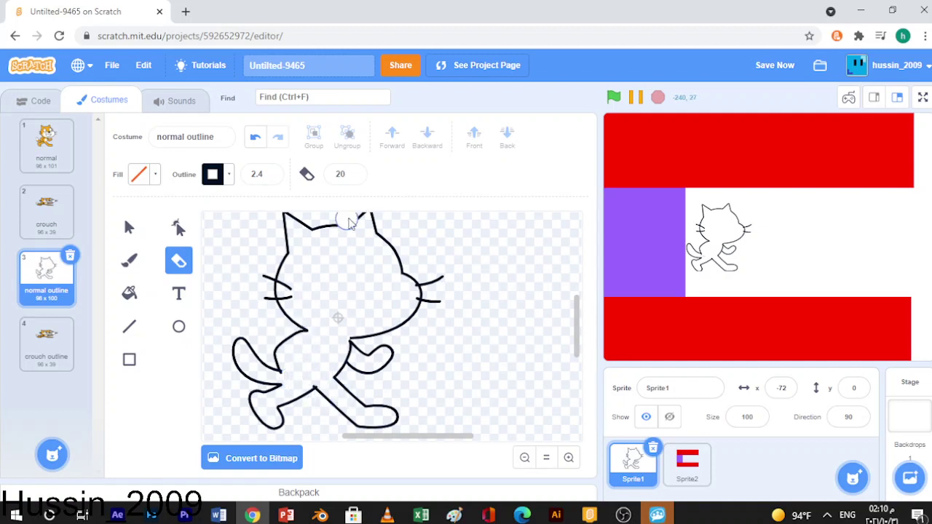
Step: Open the crouch outline costume, select the whole cat and bring up its fill options
{"action": "left_click", "coordinate": [73, 344]}
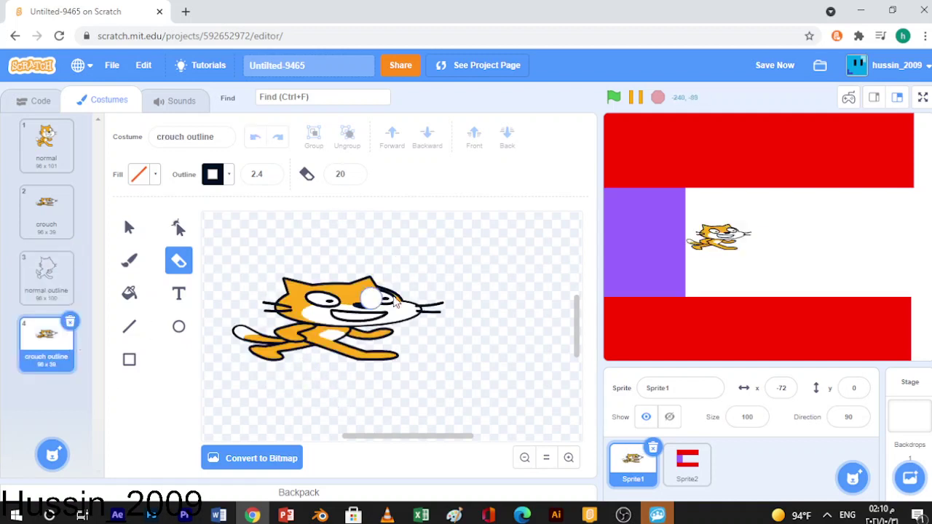
{"action": "left_click", "coordinate": [129, 230]}
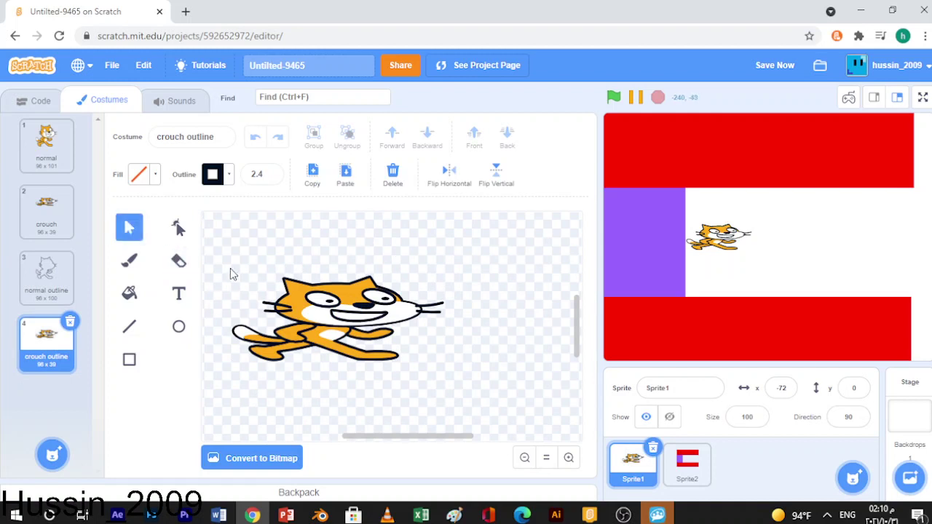
{"action": "left_click_drag", "start_coordinate": [459, 392], "coordinate": [206, 197]}
{"action": "left_click", "coordinate": [148, 176]}
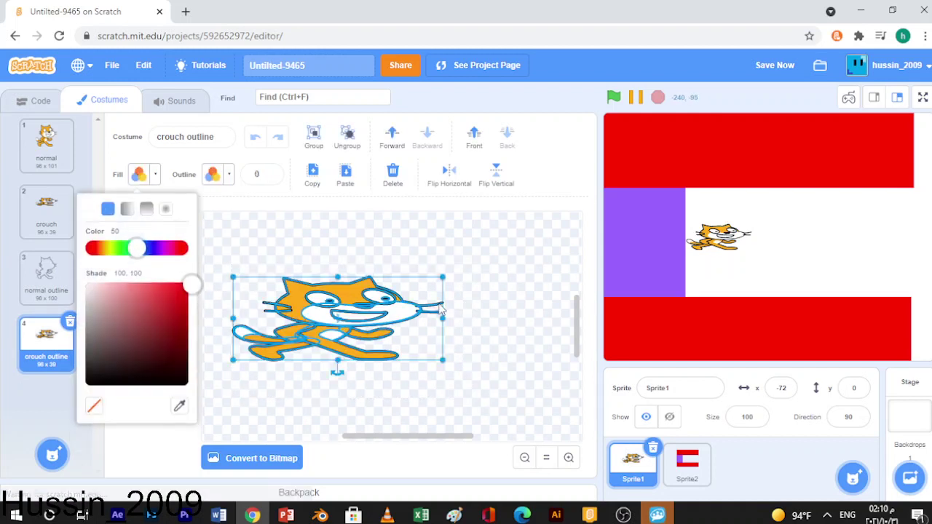
{"action": "left_click", "coordinate": [503, 250]}
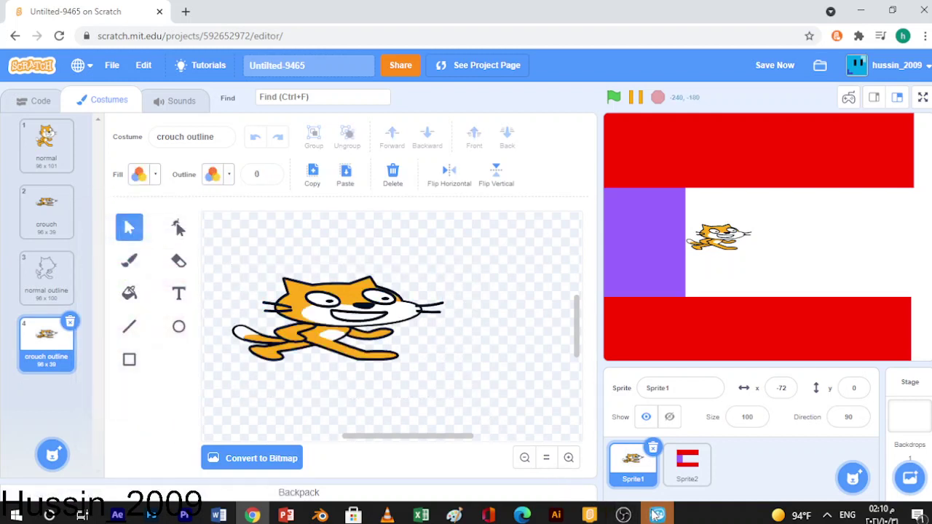
Step: Switch to Paltalk and close it, and pause the screen recording in OBS
{"action": "left_click", "coordinate": [654, 510]}
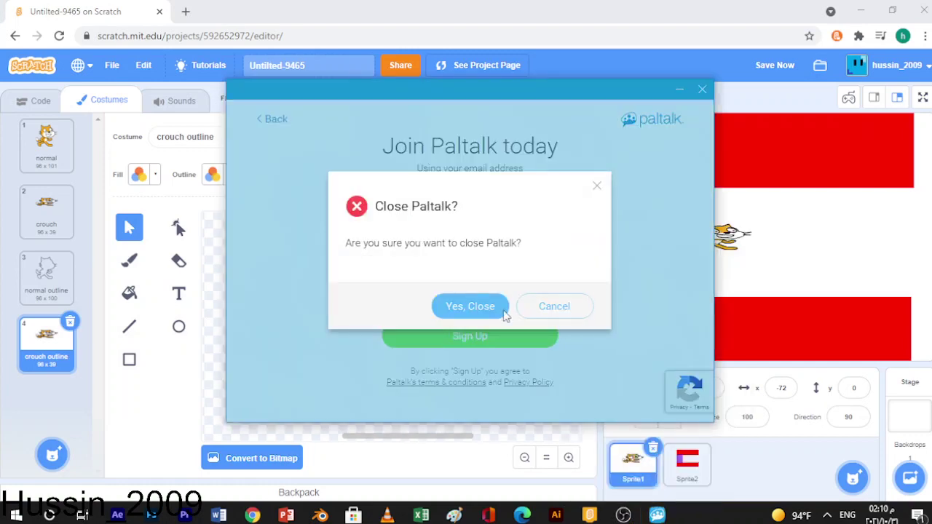
{"action": "left_click", "coordinate": [469, 306]}
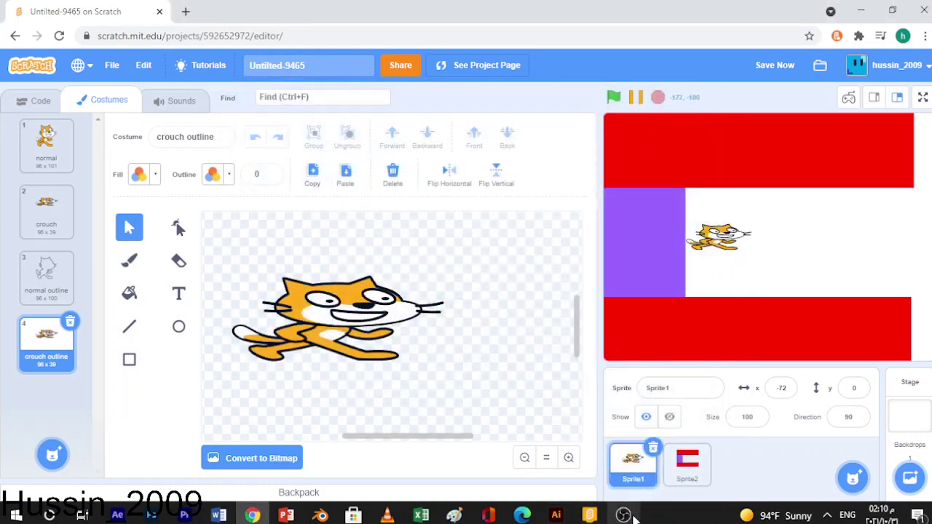
{"action": "left_click", "coordinate": [623, 515]}
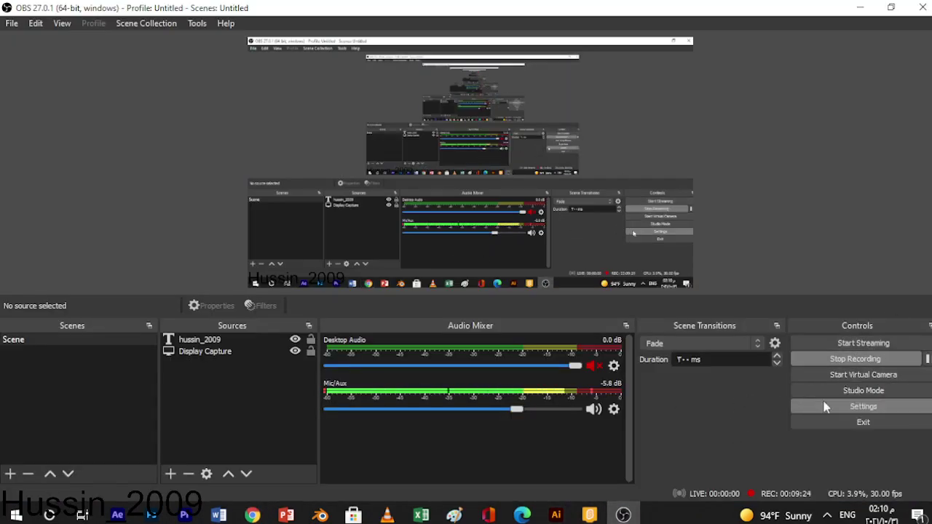
{"action": "left_click", "coordinate": [926, 359]}
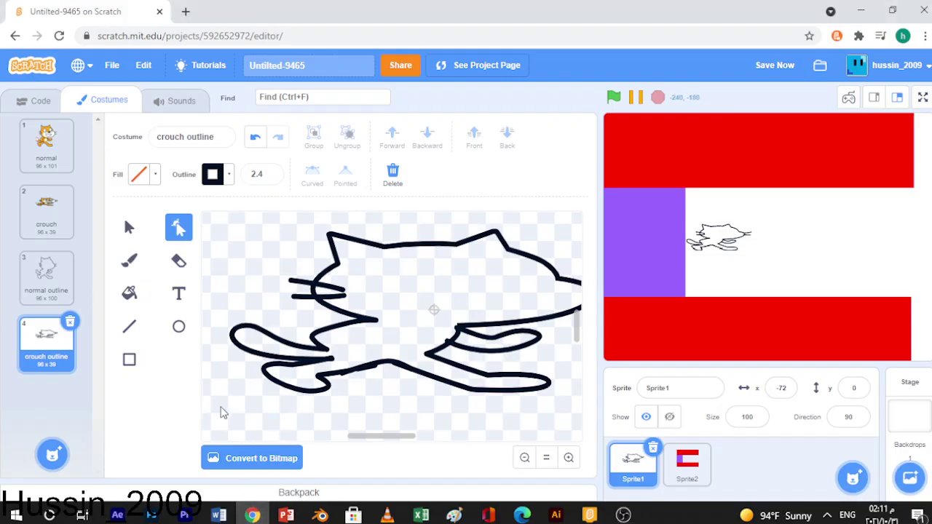
Step: Set the eraser size to 10 and erase the line joining the front arm to the torso in the crouch outline
{"action": "left_click", "coordinate": [524, 458]}
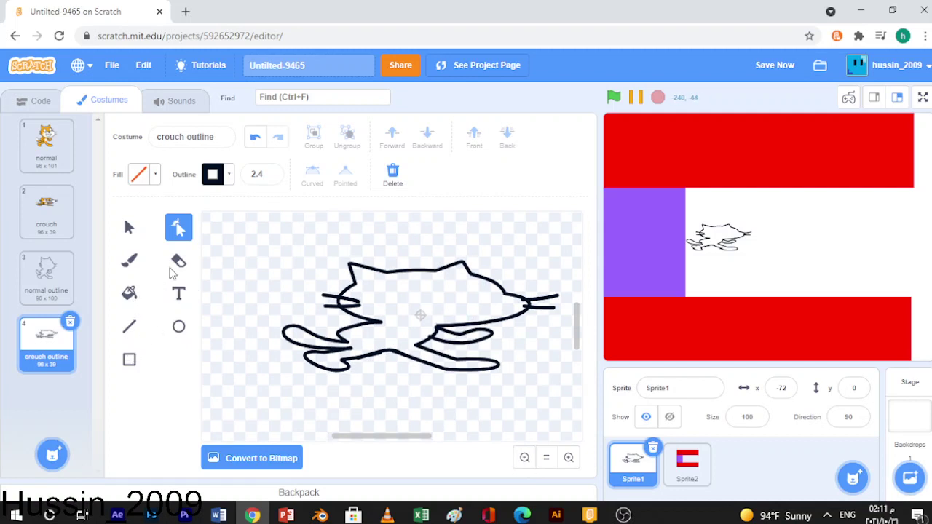
{"action": "left_click", "coordinate": [179, 260]}
{"action": "double_click", "coordinate": [340, 173]}
{"action": "type", "text": "10"}
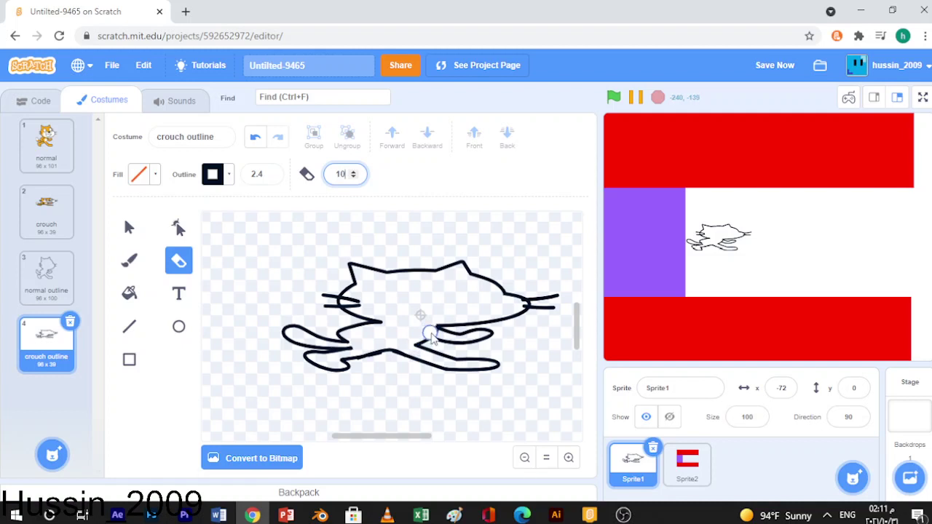
{"action": "left_click", "coordinate": [454, 163]}
{"action": "left_click", "coordinate": [430, 333]}
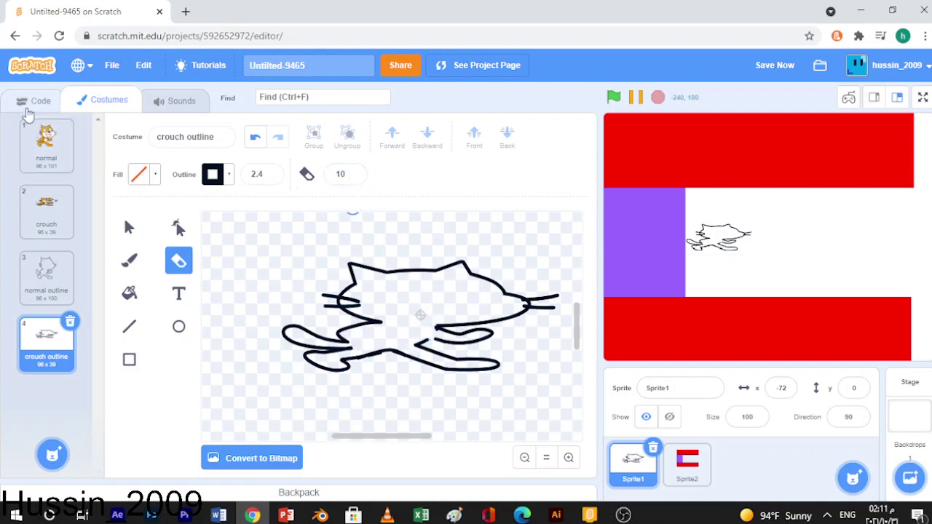
Step: Return to the sprite's code, run the project and display the custom blocks
{"action": "left_click", "coordinate": [26, 102]}
{"action": "left_click", "coordinate": [608, 101]}
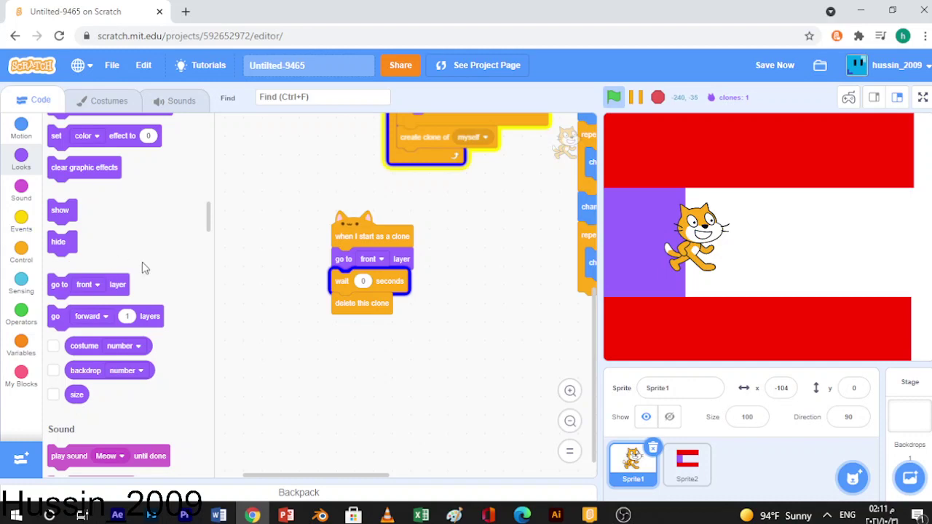
{"action": "scroll", "coordinate": [121, 259], "scroll_direction": "up", "scroll_amount": 1}
{"action": "left_click", "coordinate": [15, 375]}
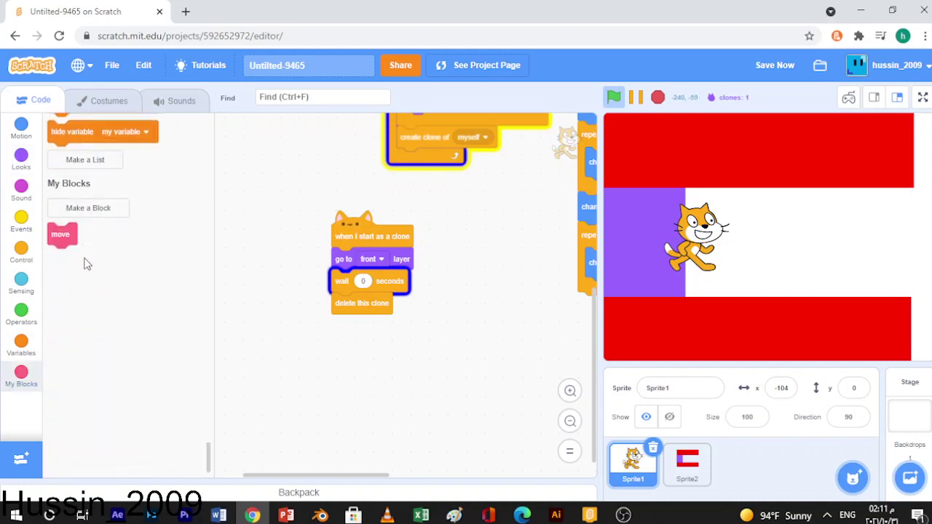
{"action": "left_click", "coordinate": [111, 148]}
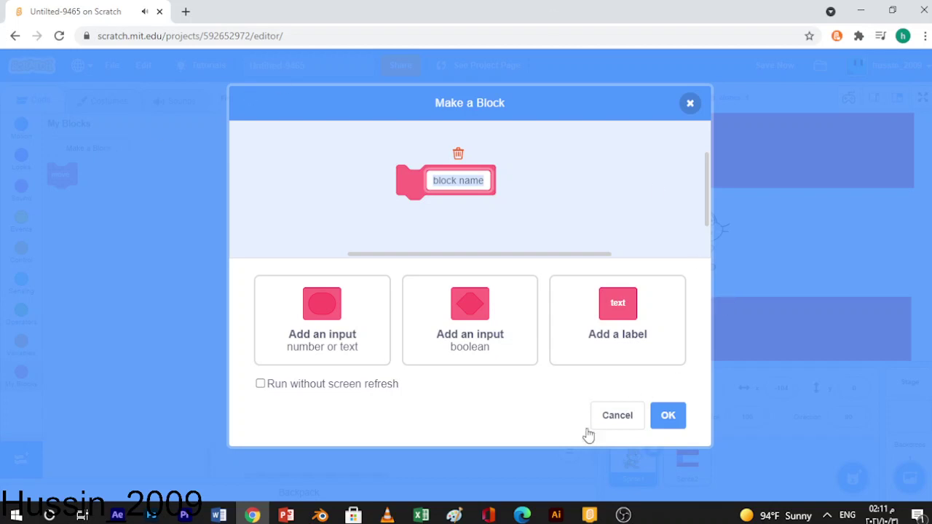
{"action": "left_click", "coordinate": [606, 416]}
{"action": "left_click", "coordinate": [127, 99]}
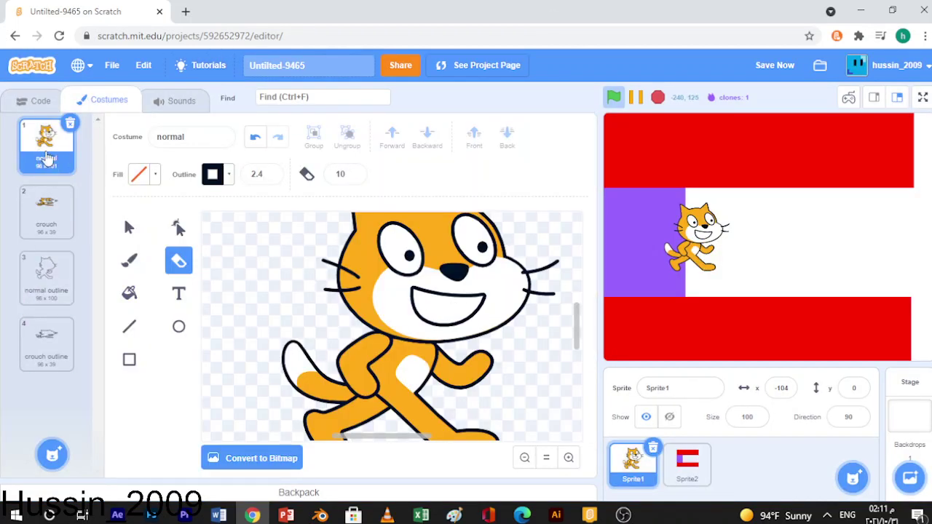
{"action": "left_click", "coordinate": [36, 100]}
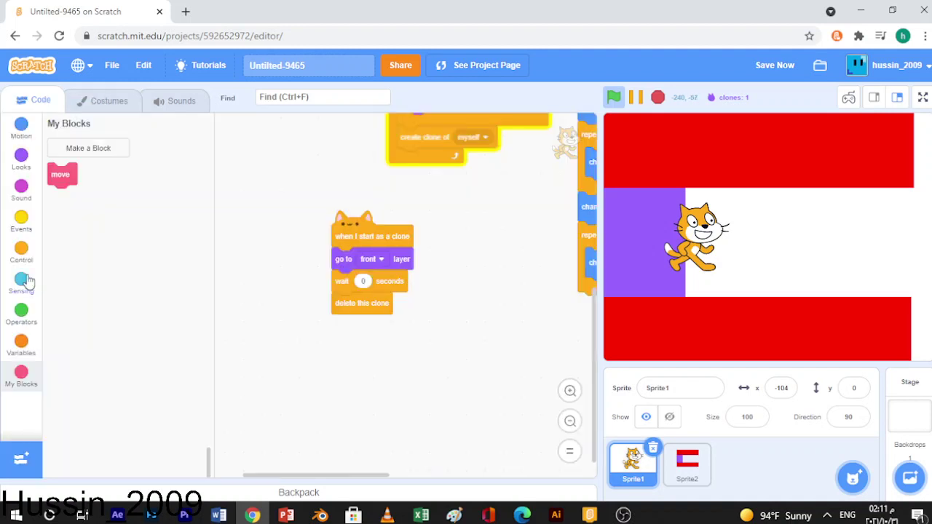
Step: Start a new custom block and name it "set clone"
{"action": "left_click", "coordinate": [103, 150]}
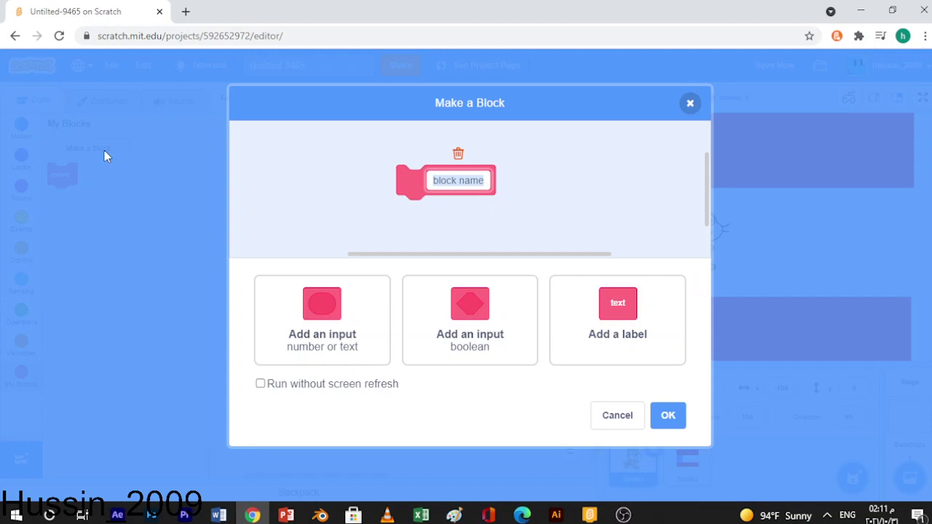
{"action": "type", "text": "set "}
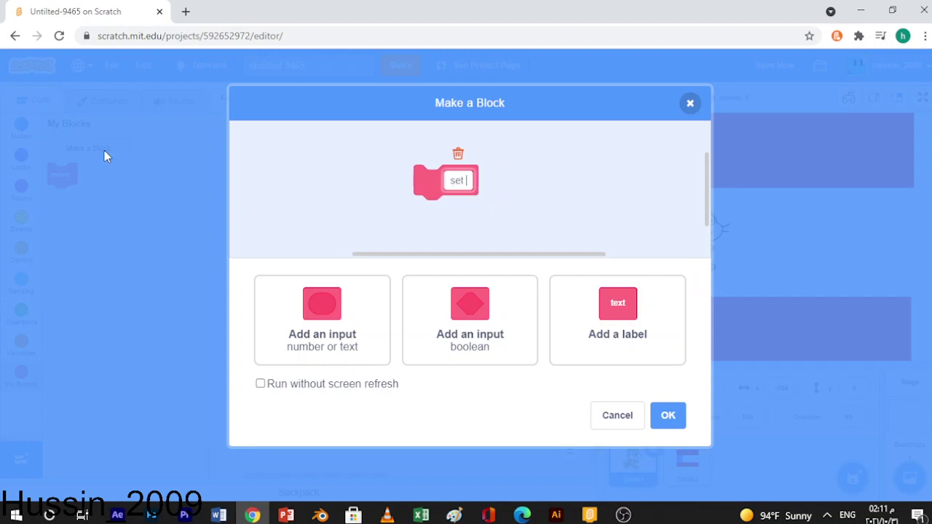
{"action": "type", "text": "clone "}
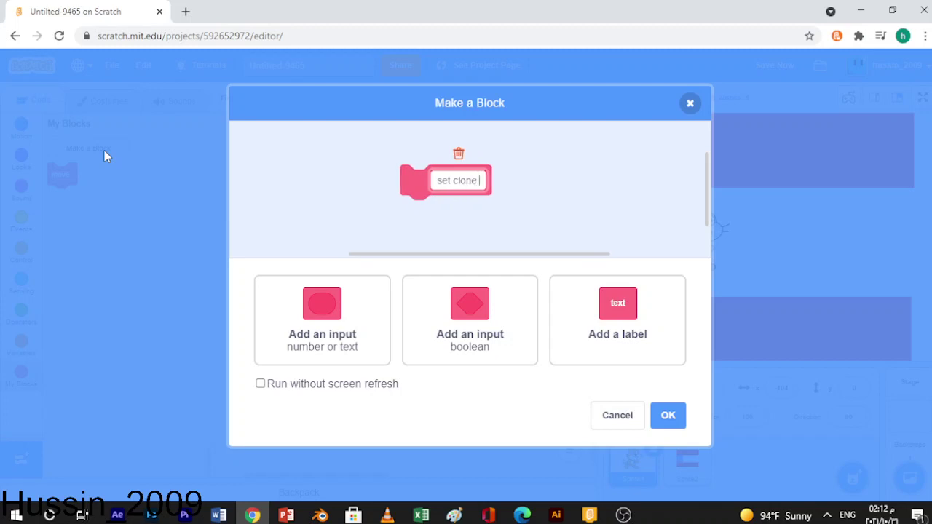
{"action": "type", "text": "d"}
{"action": "type", "text": "tem"}
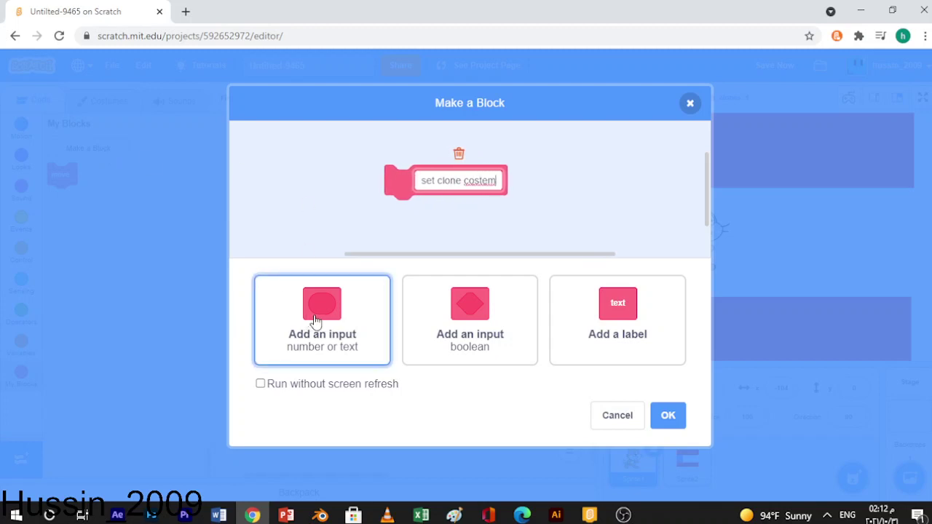
{"action": "left_click_drag", "start_coordinate": [461, 181], "coordinate": [552, 163]}
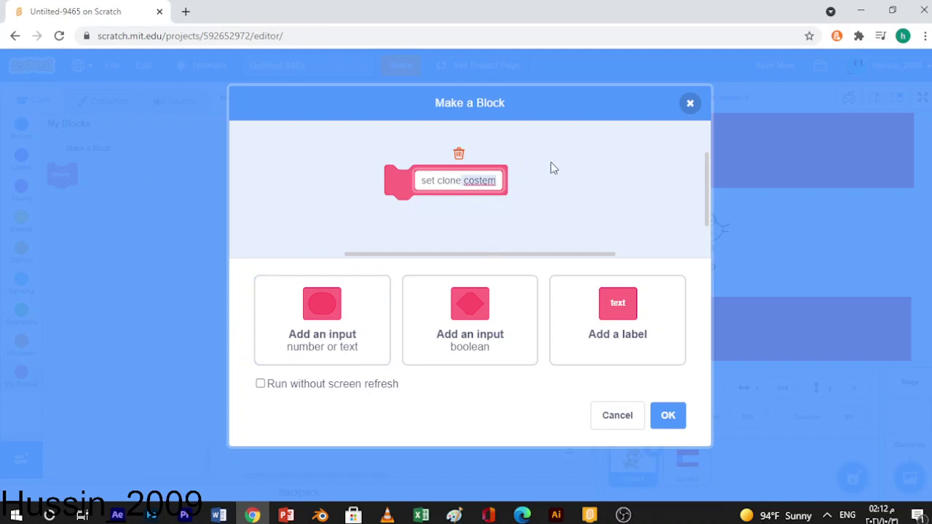
{"action": "key", "text": "BackSpace"}
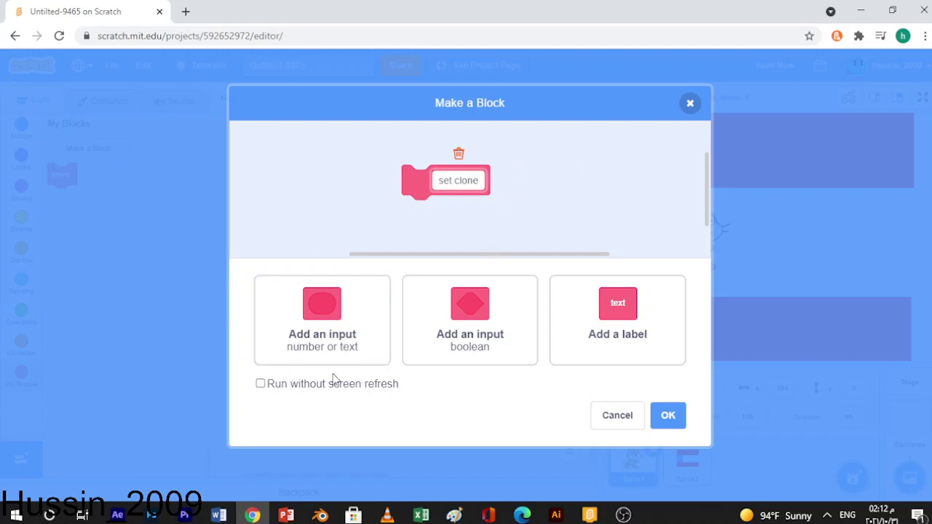
Step: Give the set clone block a number-or-text input named "number", make it run without screen refresh, and place its definition near the clone script
{"action": "left_click", "coordinate": [353, 326]}
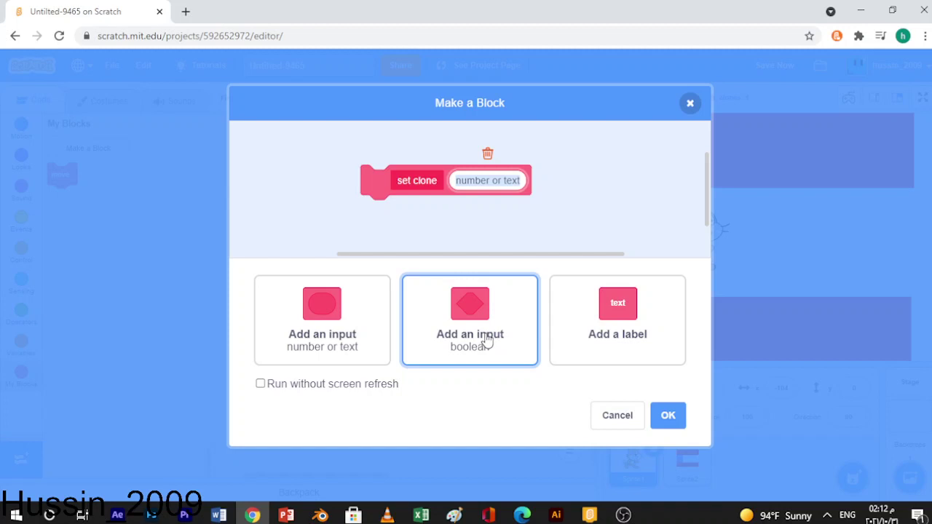
{"action": "type", "text": "num"}
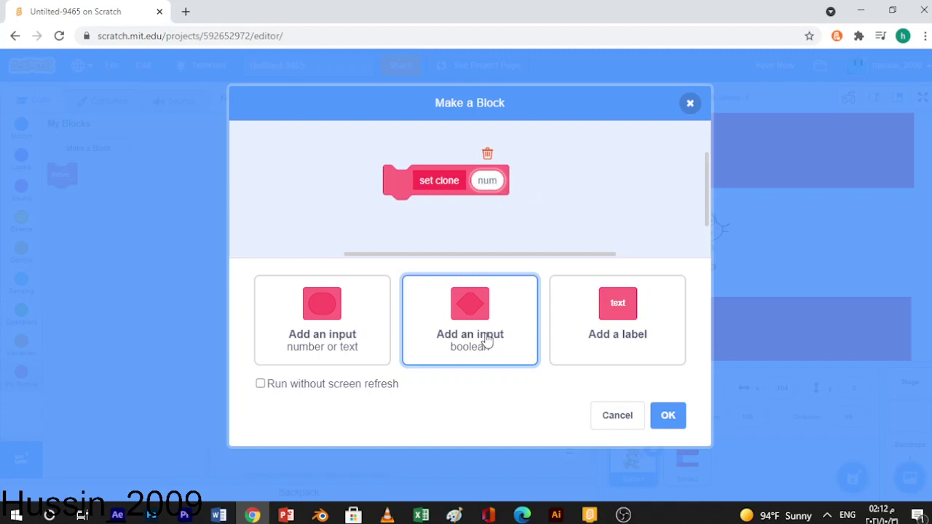
{"action": "type", "text": "ber"}
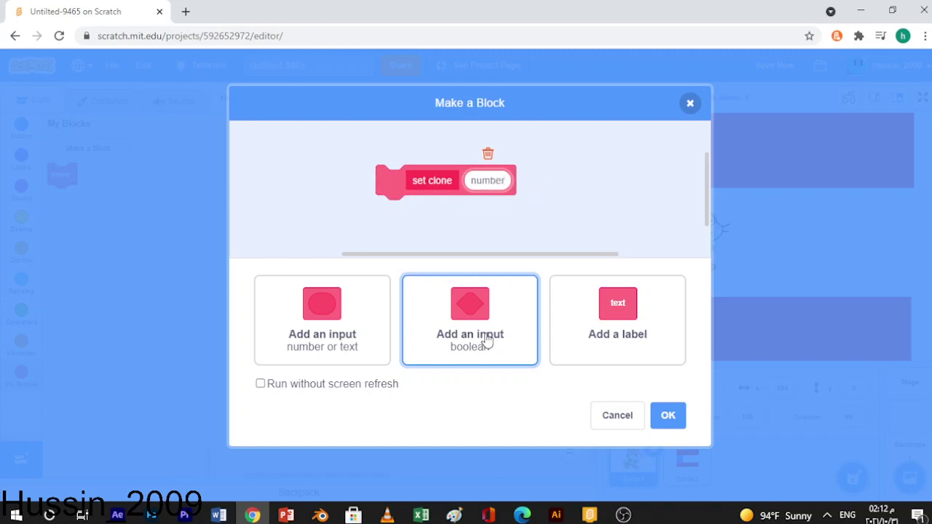
{"action": "left_click", "coordinate": [379, 388]}
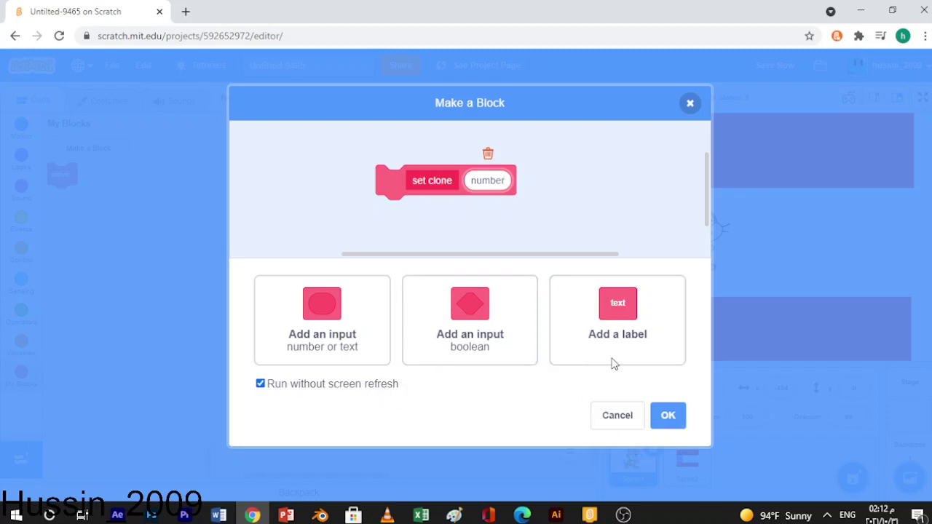
{"action": "left_click", "coordinate": [668, 415]}
{"action": "mouse_move", "coordinate": [291, 144]}
{"action": "left_mouse_down"}
{"action": "mouse_move", "coordinate": [385, 171]}
{"action": "mouse_move", "coordinate": [472, 309]}
{"action": "left_mouse_up"}
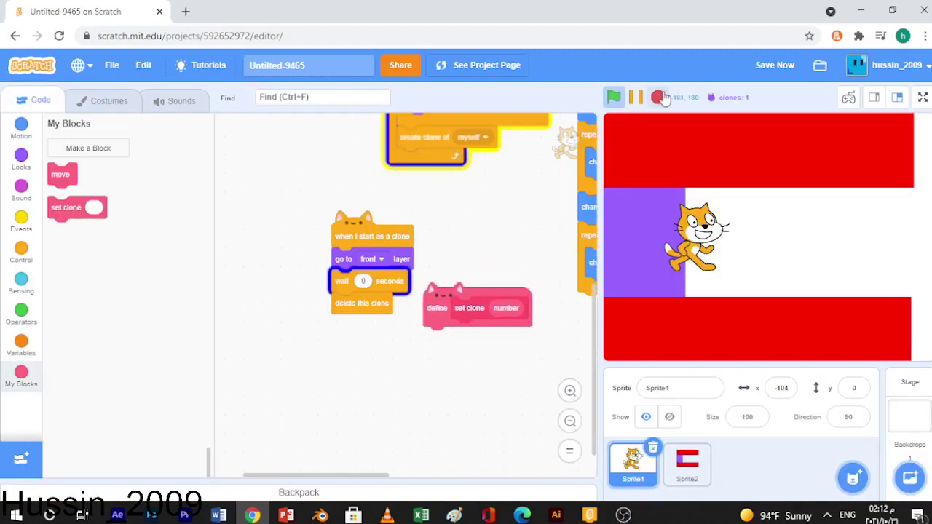
Step: Stop the project and compare the order of the normal and crouch costumes with their outline versions
{"action": "left_click", "coordinate": [659, 97]}
{"action": "left_click", "coordinate": [124, 104]}
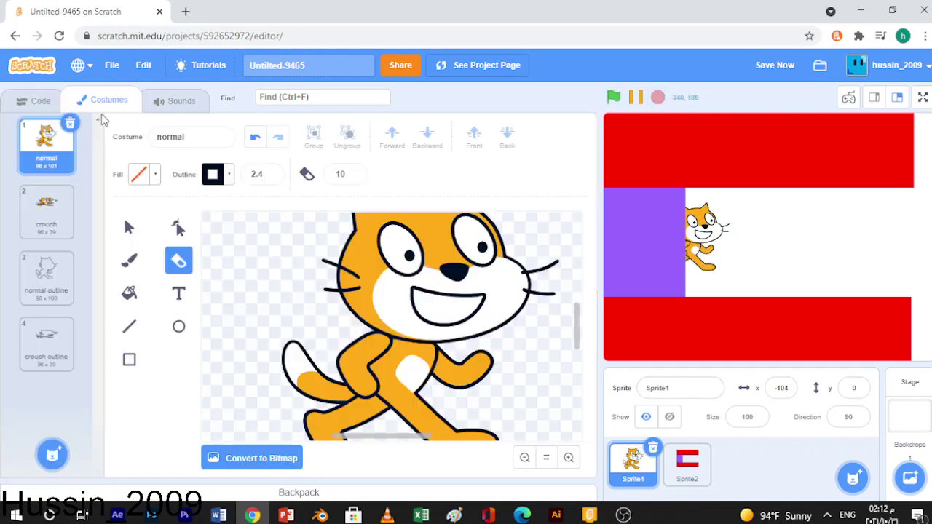
{"action": "left_click", "coordinate": [55, 210]}
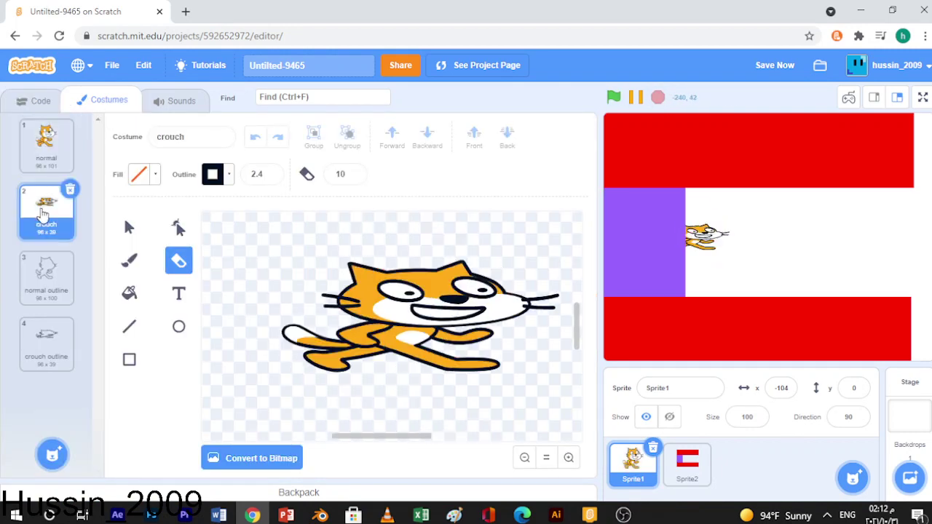
{"action": "left_click", "coordinate": [46, 276]}
{"action": "left_click", "coordinate": [42, 349]}
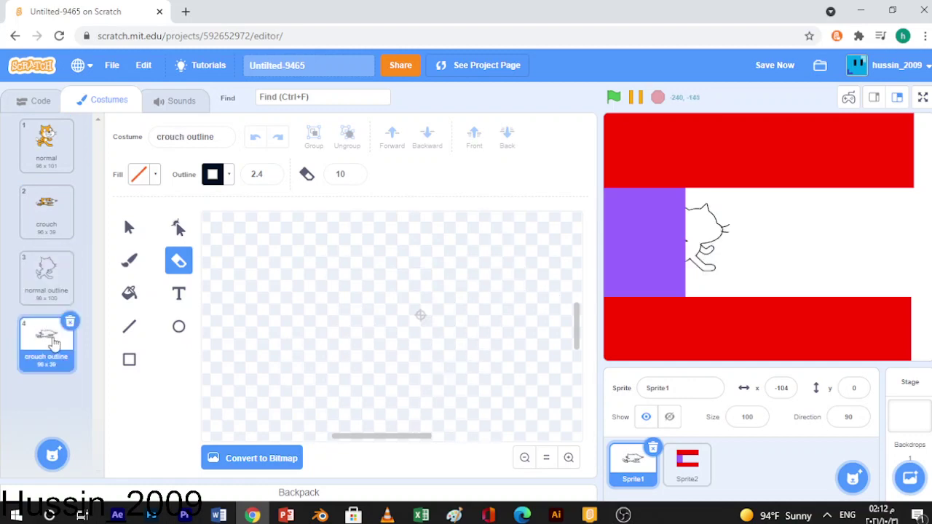
{"action": "left_click", "coordinate": [57, 194]}
{"action": "left_click", "coordinate": [52, 153]}
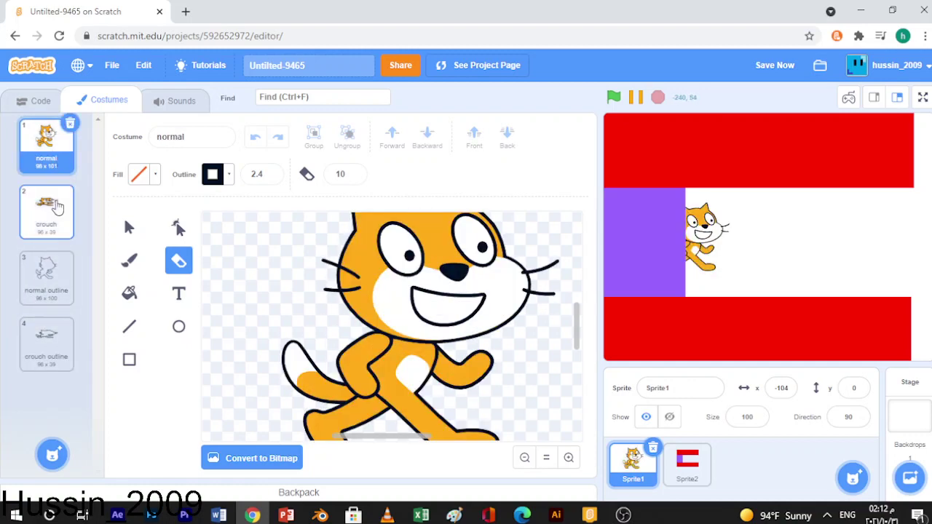
{"action": "left_click", "coordinate": [48, 207]}
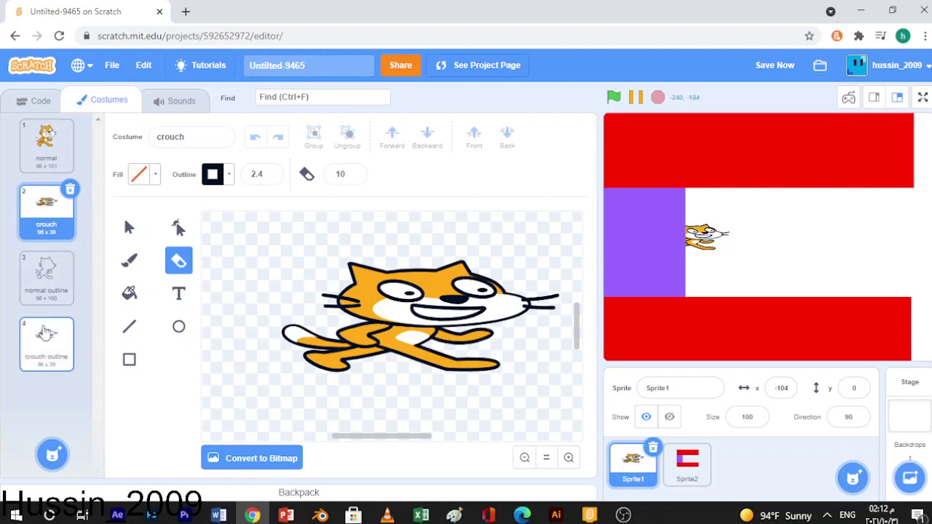
{"action": "left_click", "coordinate": [40, 305]}
{"action": "left_click", "coordinate": [46, 208]}
{"action": "left_click", "coordinate": [46, 146]}
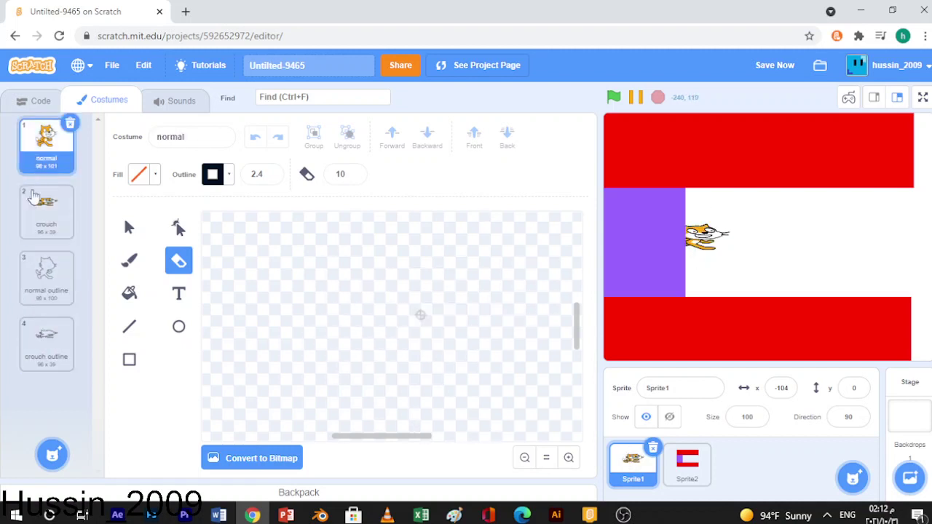
{"action": "left_click", "coordinate": [46, 208]}
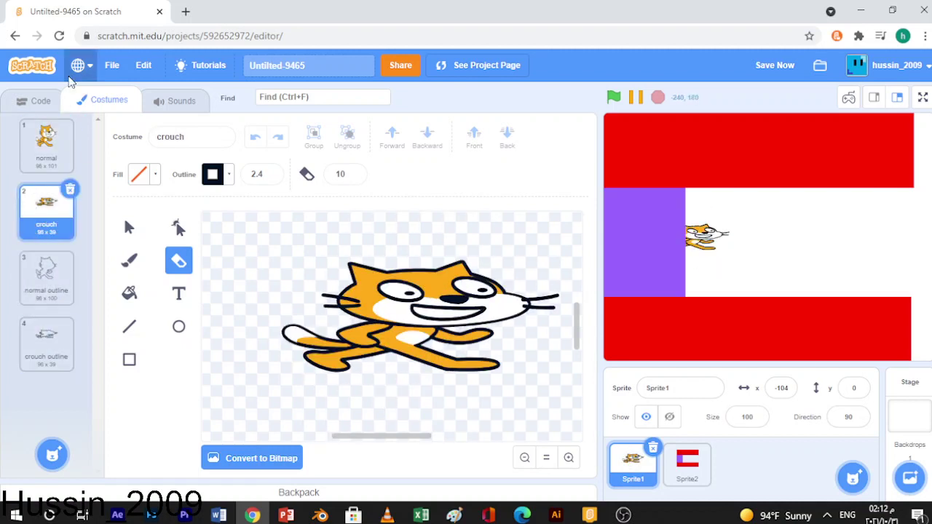
Step: Return to the sprite's code and move the set clone definition up beside the clone script
{"action": "left_click", "coordinate": [29, 100]}
{"action": "left_click_drag", "start_coordinate": [425, 222], "coordinate": [361, 188]}
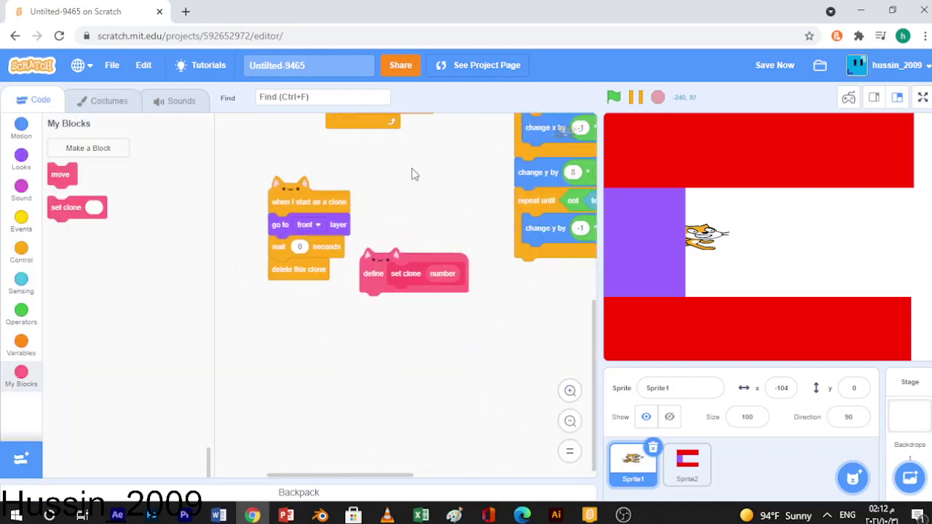
{"action": "left_click", "coordinate": [21, 252]}
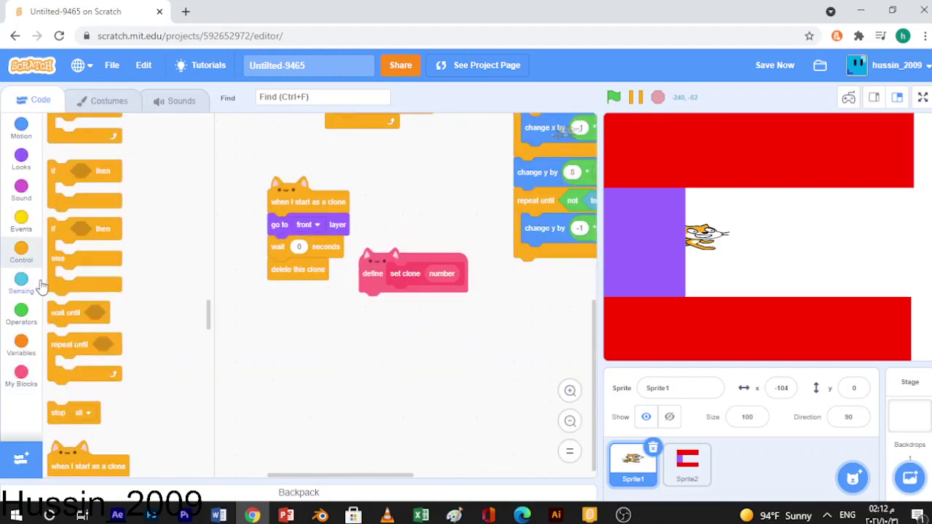
{"action": "scroll", "coordinate": [51, 245], "scroll_direction": "up", "scroll_amount": 4}
{"action": "left_click", "coordinate": [35, 197]}
{"action": "scroll", "coordinate": [397, 302], "scroll_direction": "right", "scroll_amount": 1}
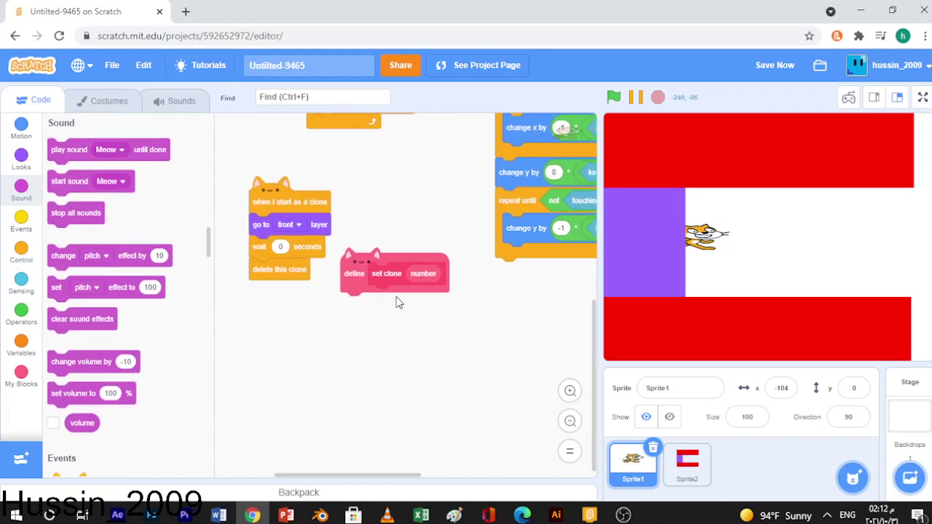
{"action": "left_click_drag", "start_coordinate": [335, 275], "coordinate": [339, 236]}
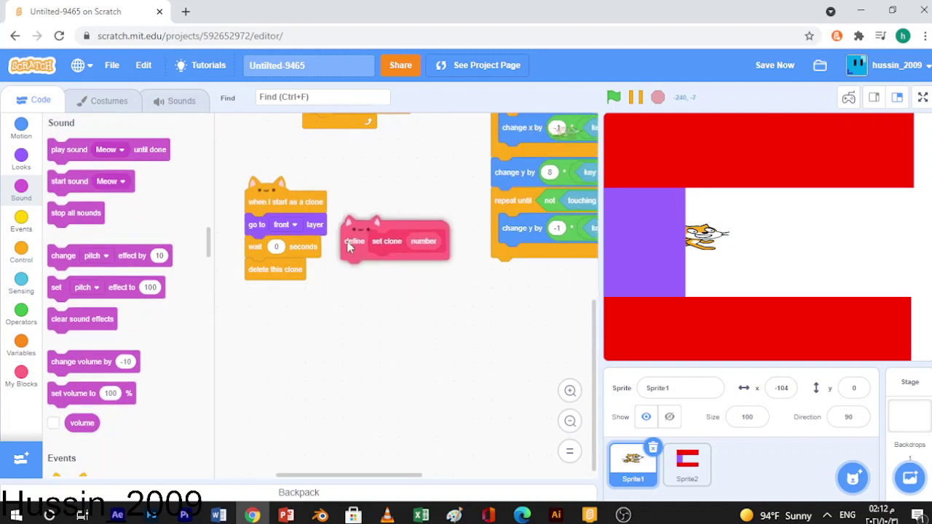
Step: Attach a repeat loop to the set clone definition and use the number parameter as its repeat count
{"action": "scroll", "coordinate": [342, 240], "scroll_direction": "up", "scroll_amount": 1}
{"action": "left_click", "coordinate": [21, 157]}
{"action": "scroll", "coordinate": [154, 261], "scroll_direction": "down", "scroll_amount": 2}
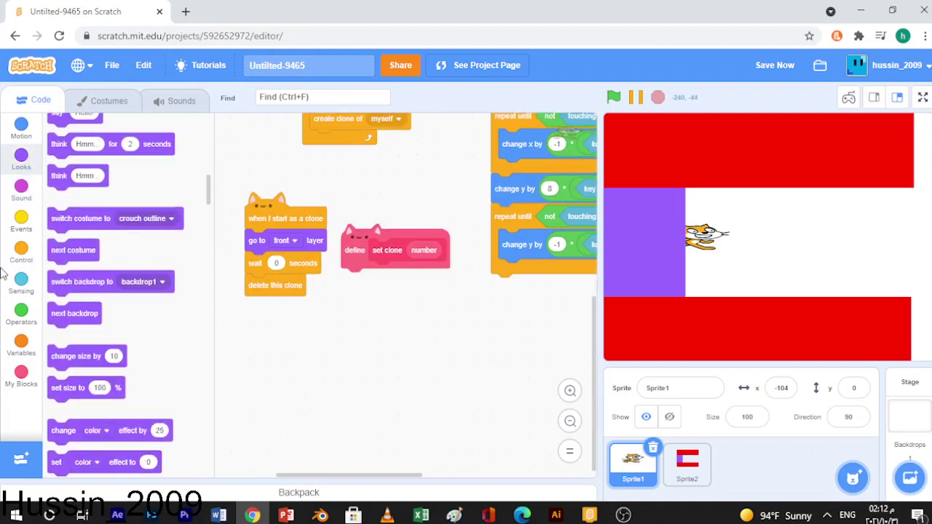
{"action": "left_click", "coordinate": [21, 249]}
{"action": "left_click_drag", "start_coordinate": [112, 195], "coordinate": [380, 282]}
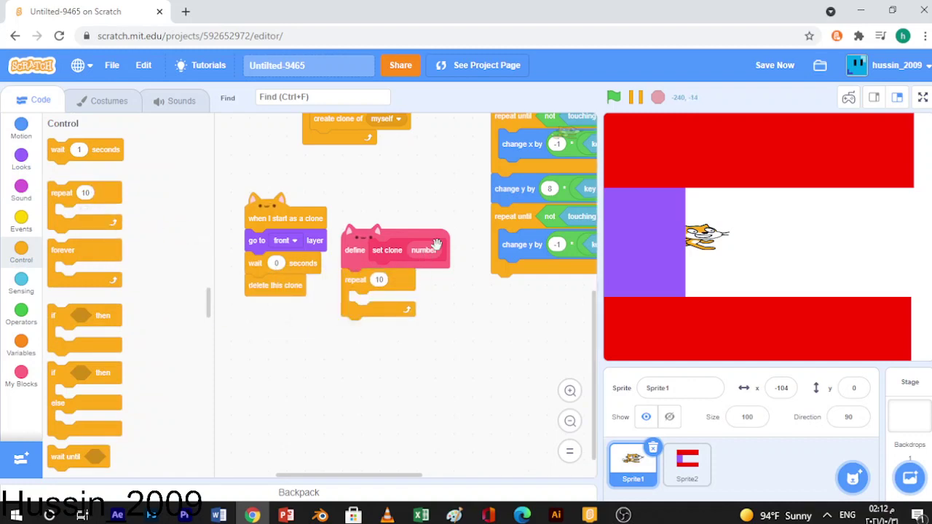
{"action": "left_click_drag", "start_coordinate": [429, 250], "coordinate": [390, 280]}
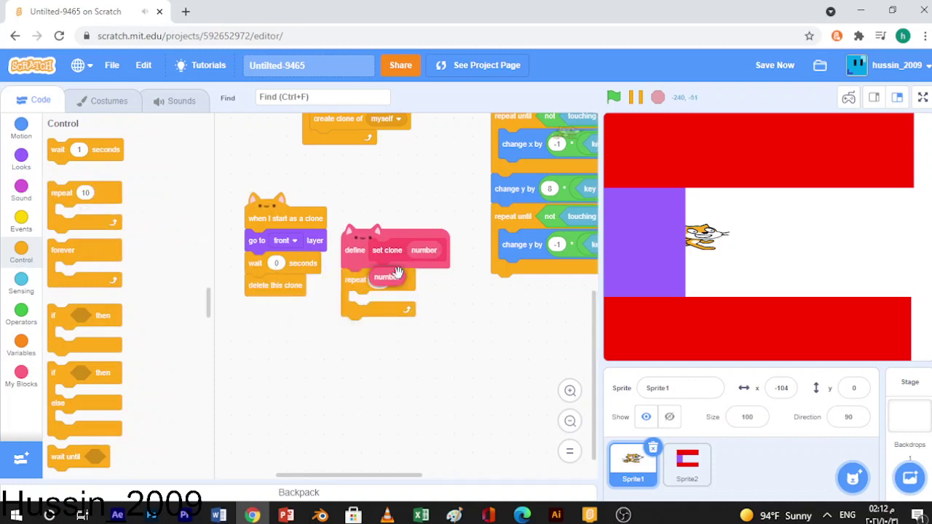
Step: Check the costume list again and put a next costume block inside the repeat loop of set clone
{"action": "left_click", "coordinate": [21, 157]}
{"action": "left_click", "coordinate": [102, 100]}
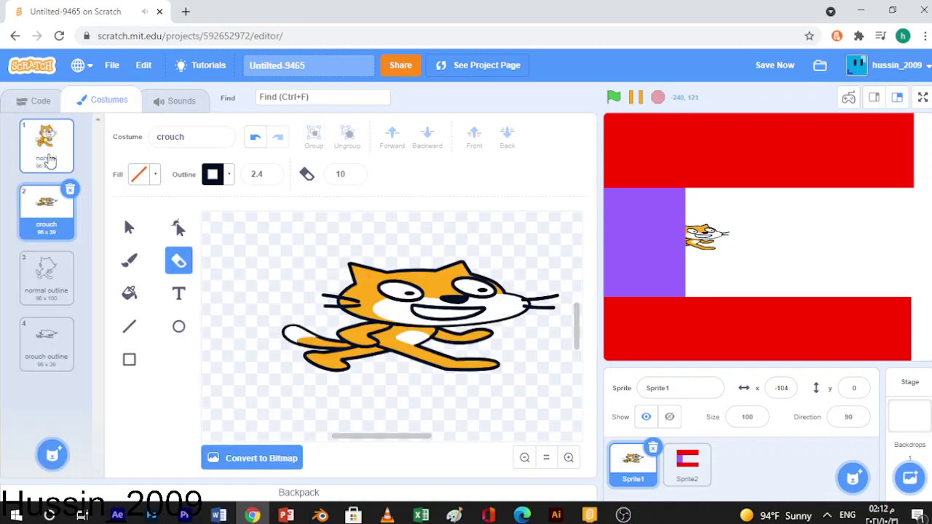
{"action": "left_click", "coordinate": [48, 160]}
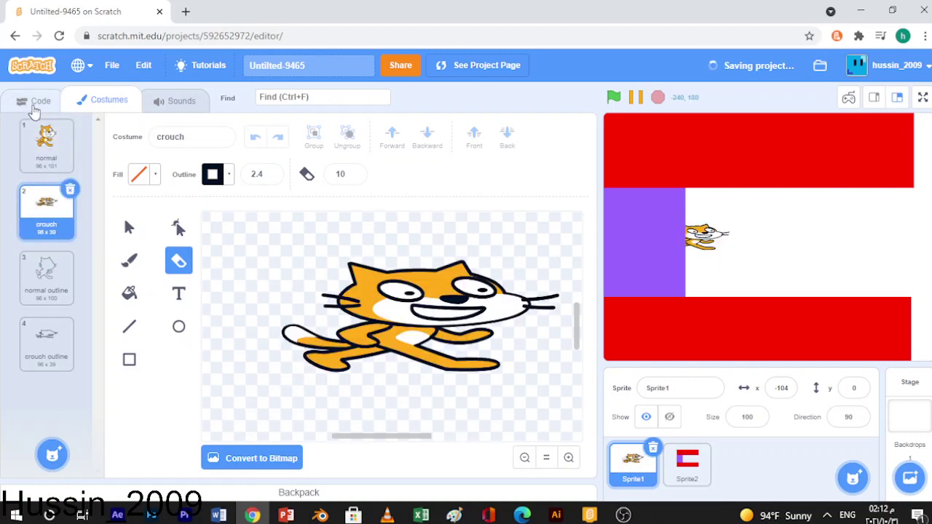
{"action": "left_click", "coordinate": [34, 102]}
{"action": "left_click_drag", "start_coordinate": [79, 320], "coordinate": [375, 284]}
{"action": "right_click", "coordinate": [443, 150]}
{"action": "left_click", "coordinate": [466, 154]}
{"action": "scroll", "coordinate": [428, 268], "scroll_direction": "down", "scroll_amount": 1}
{"action": "scroll", "coordinate": [138, 277], "scroll_direction": "down", "scroll_amount": 2}
Step: Insert a set clone block with the value 2 between the front layer and wait blocks of the clone script
{"action": "left_click", "coordinate": [21, 375]}
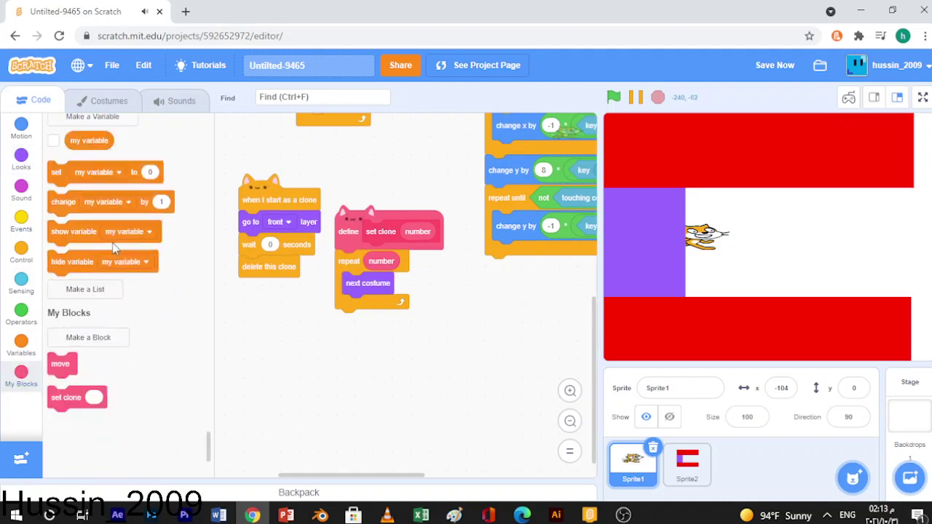
{"action": "mouse_move", "coordinate": [93, 207]}
{"action": "left_mouse_down"}
{"action": "mouse_move", "coordinate": [477, 131]}
{"action": "mouse_move", "coordinate": [430, 179]}
{"action": "left_mouse_up"}
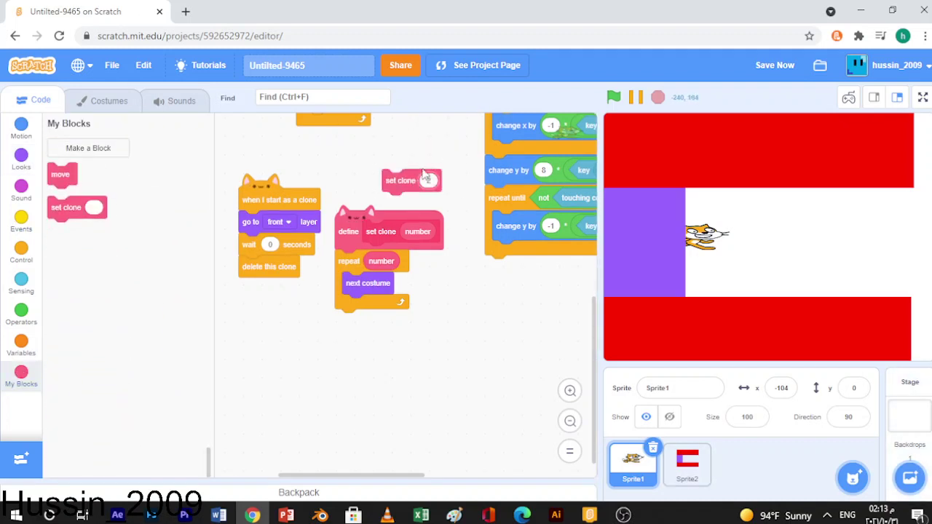
{"action": "mouse_move", "coordinate": [397, 180]}
{"action": "left_mouse_down"}
{"action": "mouse_move", "coordinate": [378, 197]}
{"action": "mouse_move", "coordinate": [255, 230]}
{"action": "mouse_move", "coordinate": [255, 242]}
{"action": "left_mouse_up"}
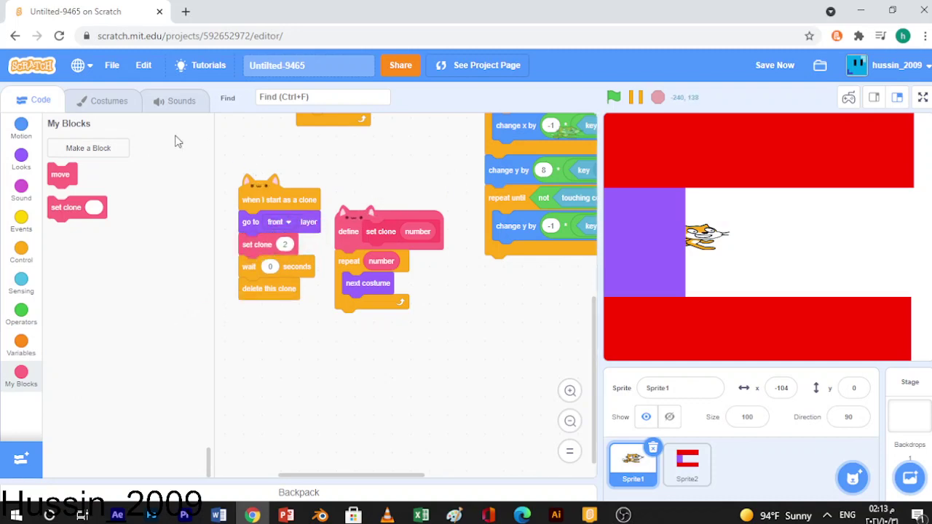
Step: Review the sprite's costume list once more and return to its code
{"action": "left_click", "coordinate": [112, 99]}
{"action": "left_click", "coordinate": [45, 142]}
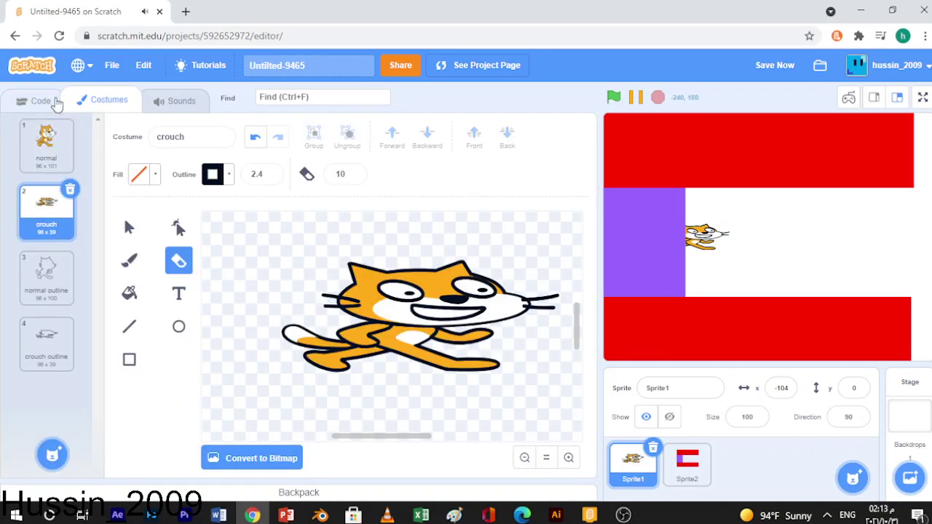
{"action": "left_click", "coordinate": [33, 100]}
Step: Run the project in full screen to test the outline clone behind the wall, and return to the sprite's costumes
{"action": "left_click", "coordinate": [614, 98]}
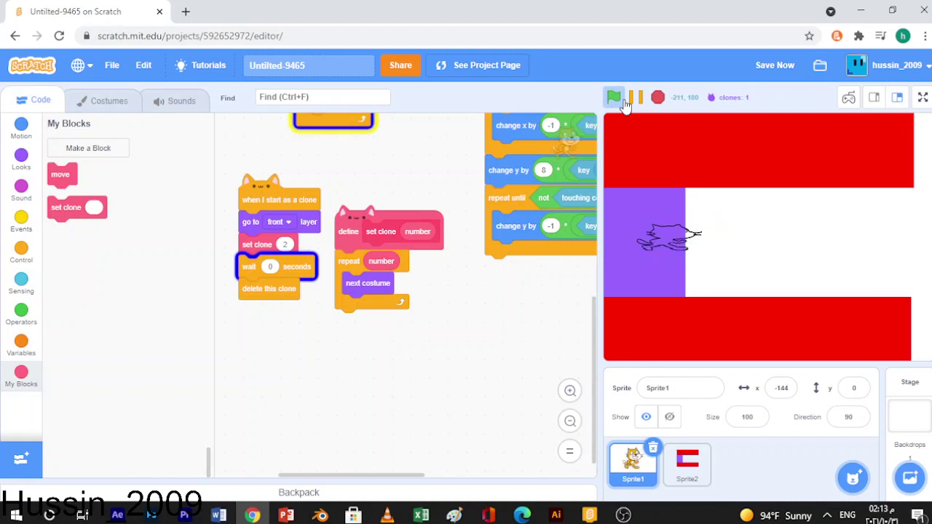
{"action": "left_click", "coordinate": [923, 97]}
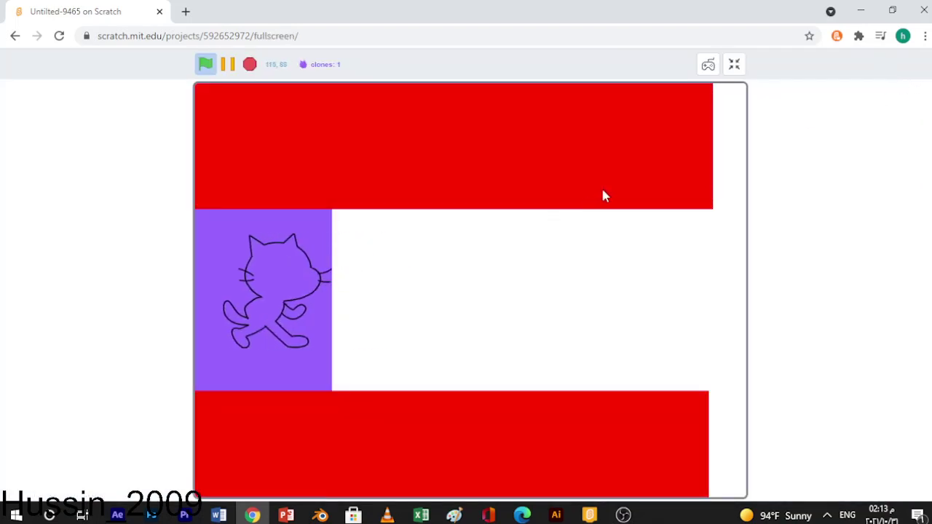
{"action": "left_click", "coordinate": [735, 67]}
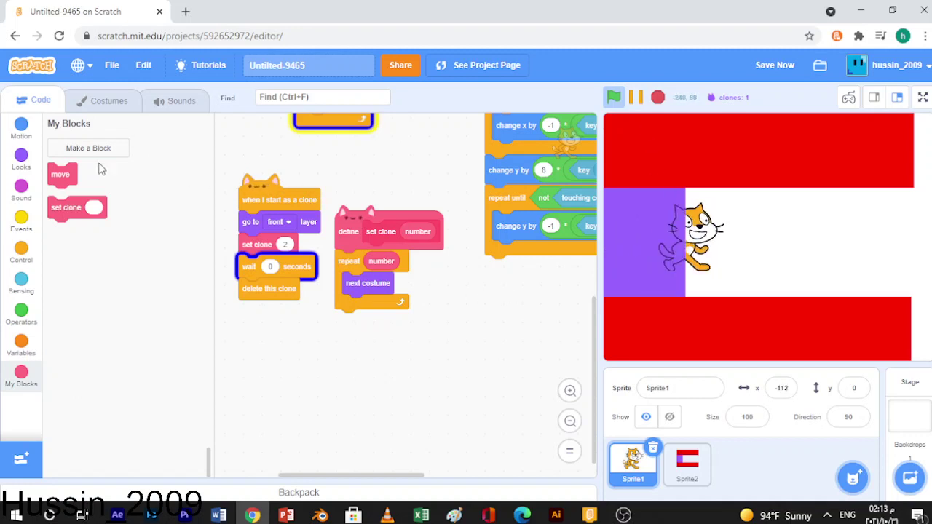
{"action": "left_click", "coordinate": [124, 100]}
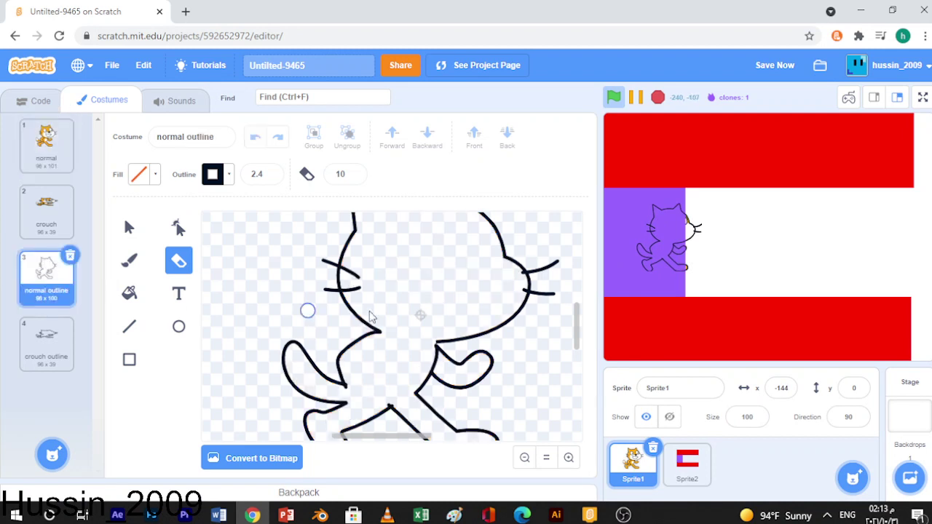
Step: Recolor the entire drawing of the normal outline costume with a red outline, color 0
{"action": "left_click", "coordinate": [130, 228]}
{"action": "left_click", "coordinate": [525, 458]}
{"action": "left_click", "coordinate": [526, 458]}
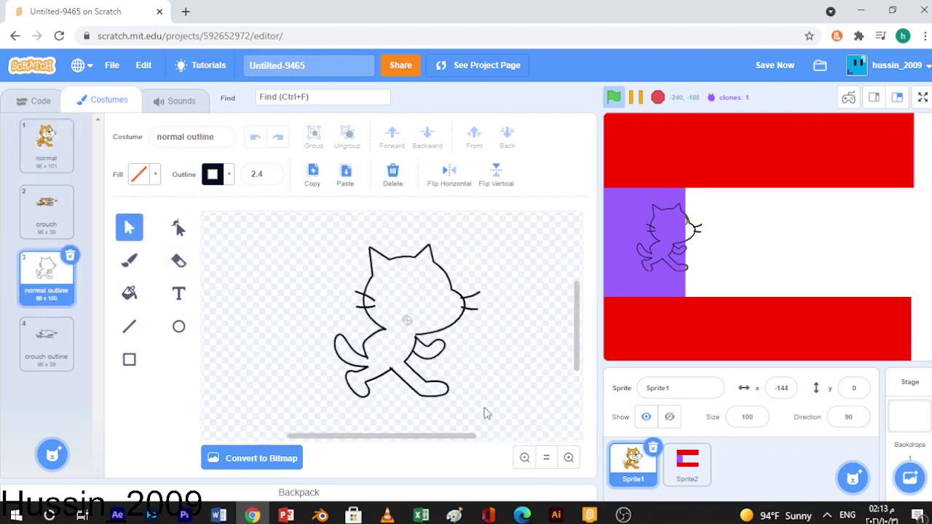
{"action": "left_click_drag", "start_coordinate": [386, 331], "coordinate": [405, 338]}
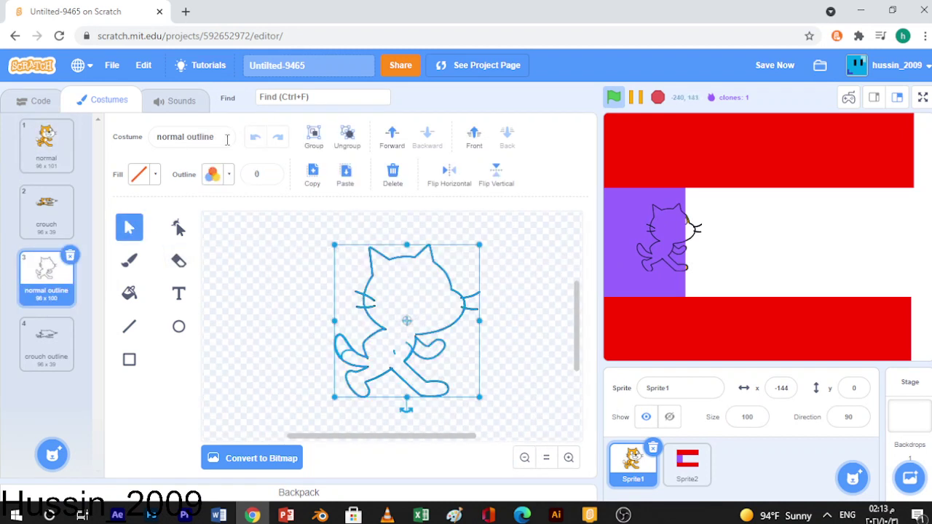
{"action": "left_click", "coordinate": [212, 176]}
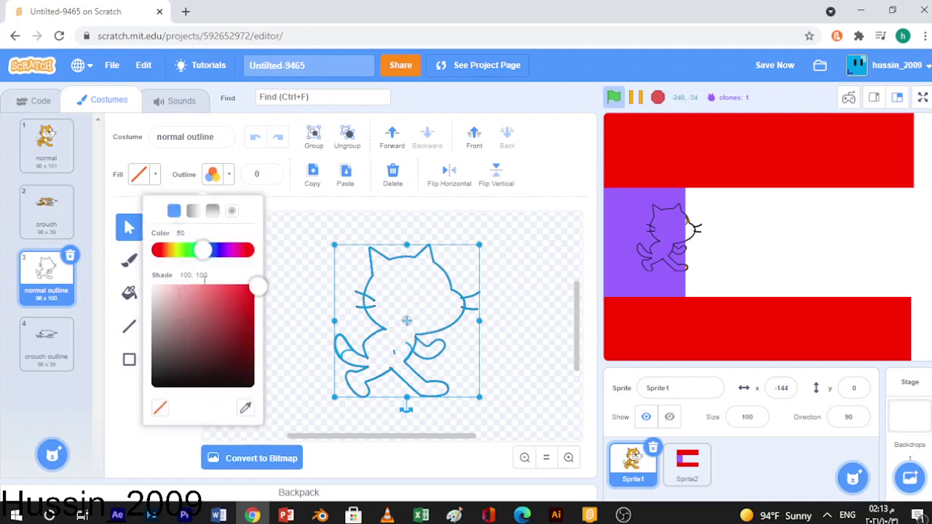
{"action": "left_click", "coordinate": [158, 249]}
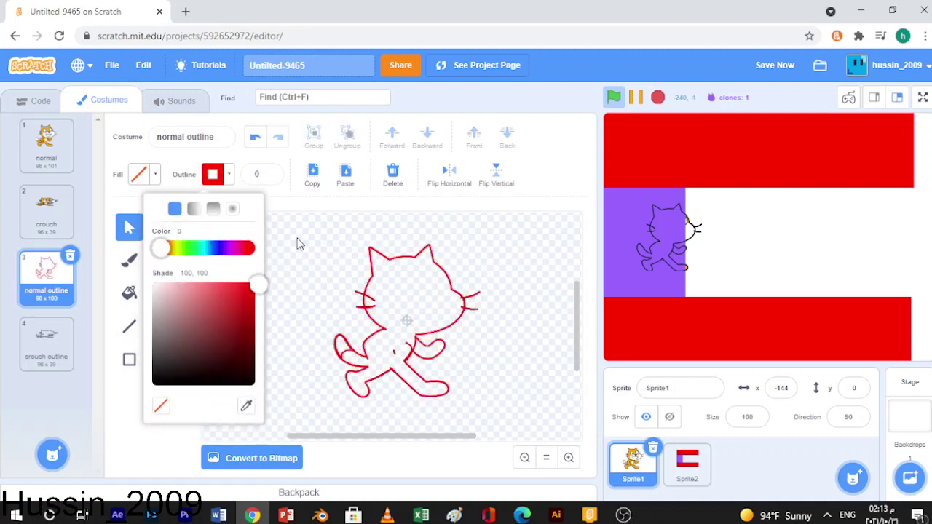
{"action": "left_click", "coordinate": [476, 329]}
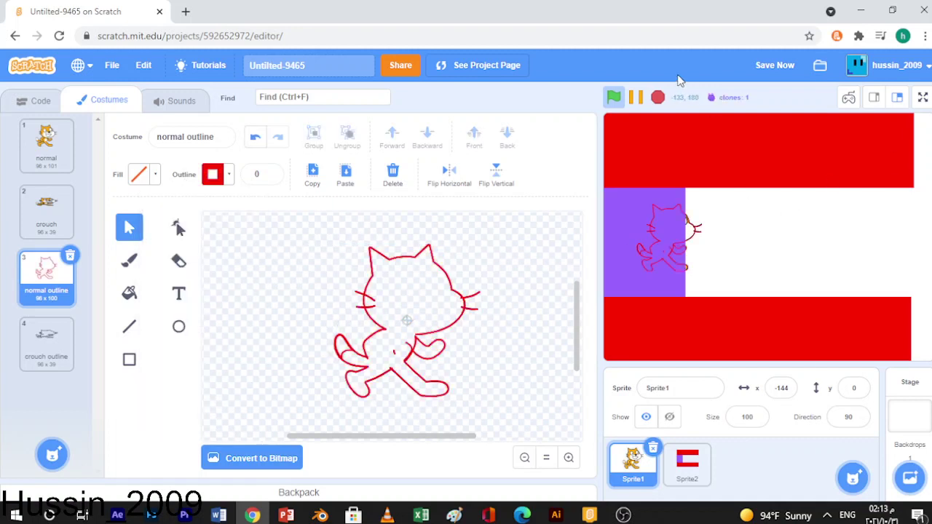
Step: Run the project to check the red outline clone against the purple wall and stop it
{"action": "left_click", "coordinate": [610, 104]}
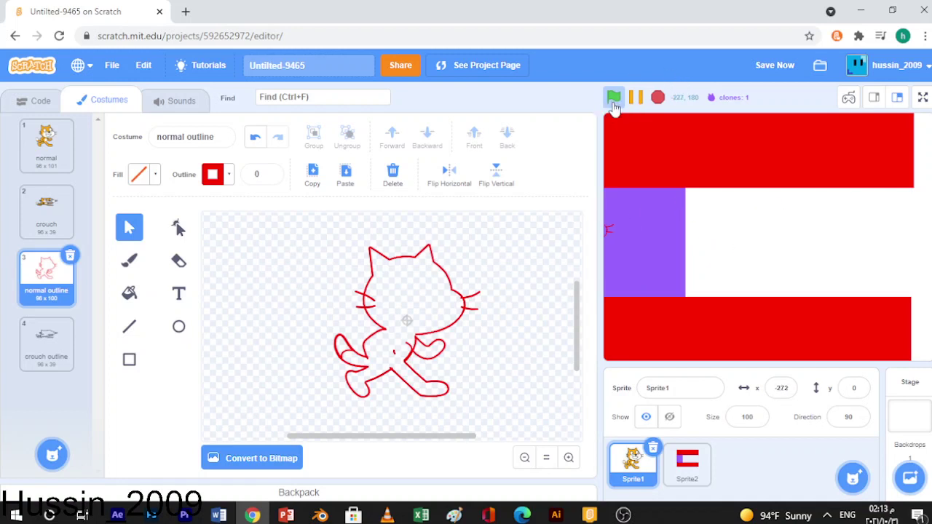
{"action": "left_click", "coordinate": [613, 99]}
{"action": "left_click", "coordinate": [658, 98]}
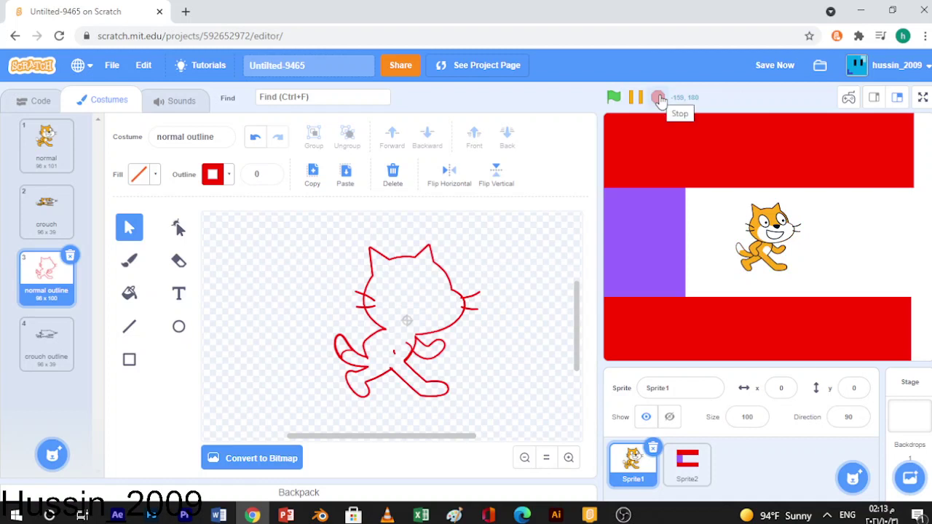
Step: Remove the stray marks inside the body of the red normal outline costume
{"action": "left_click", "coordinate": [399, 267]}
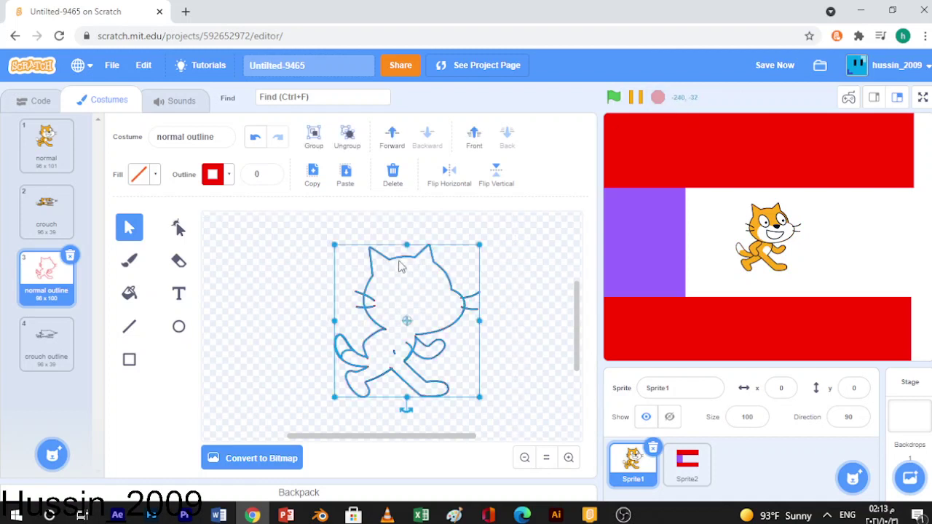
{"action": "left_click", "coordinate": [526, 257]}
{"action": "left_click", "coordinate": [179, 260]}
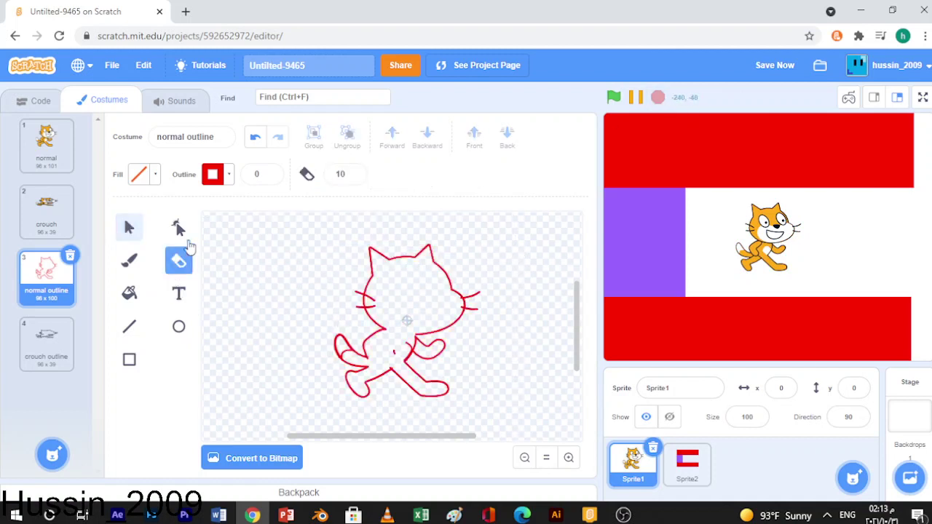
{"action": "left_click", "coordinate": [130, 226]}
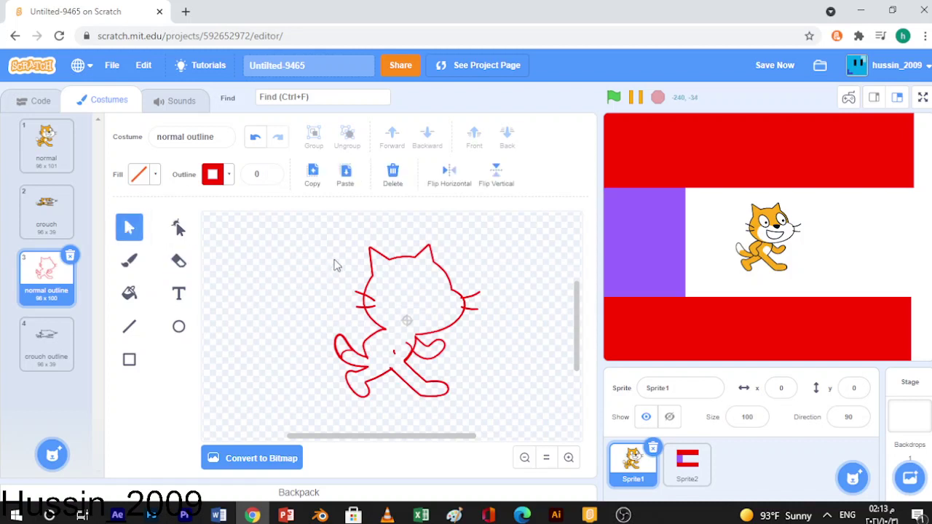
{"action": "left_click", "coordinate": [393, 355]}
{"action": "left_click", "coordinate": [354, 145]}
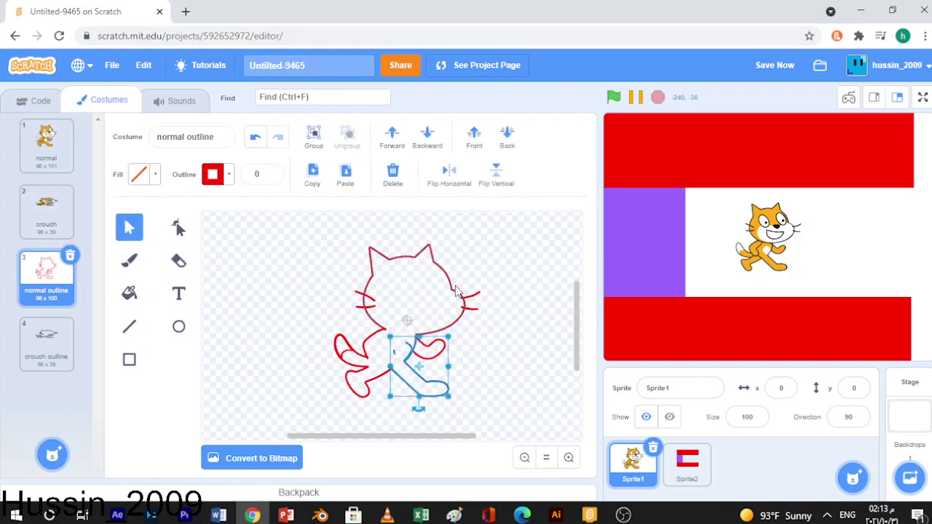
{"action": "left_click", "coordinate": [489, 331]}
{"action": "left_click", "coordinate": [412, 353]}
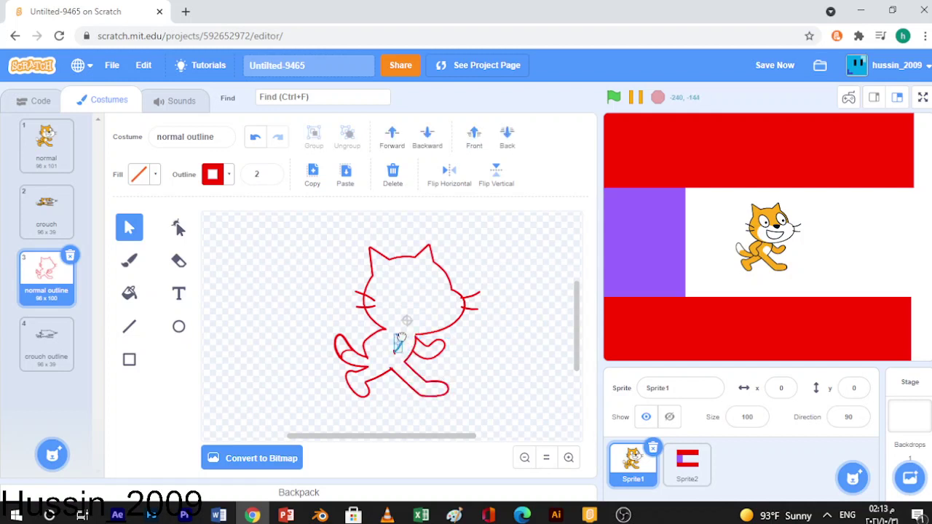
{"action": "left_click", "coordinate": [405, 364]}
{"action": "left_click", "coordinate": [394, 354]}
{"action": "left_click", "coordinate": [280, 247]}
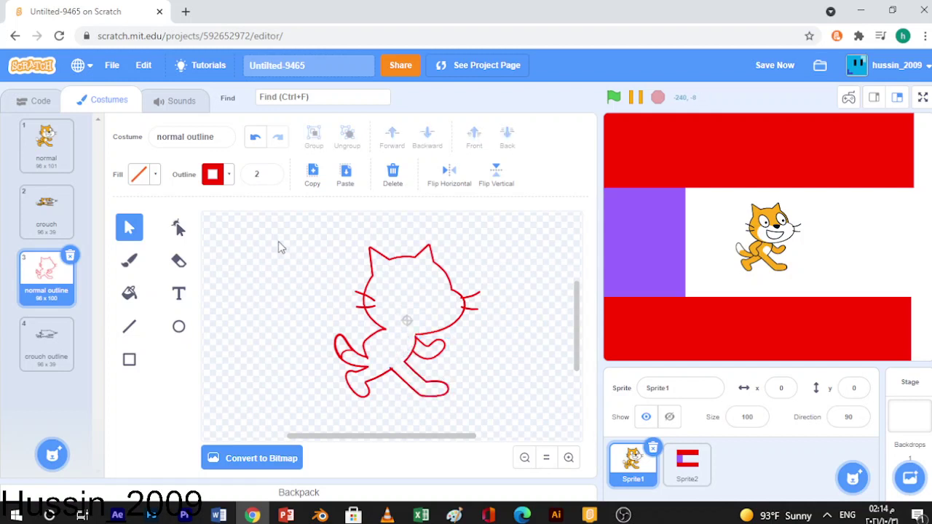
Step: Undo the stray mark removal and the red recoloring of the normal outline costume
{"action": "key", "text": "ctrl+a"}
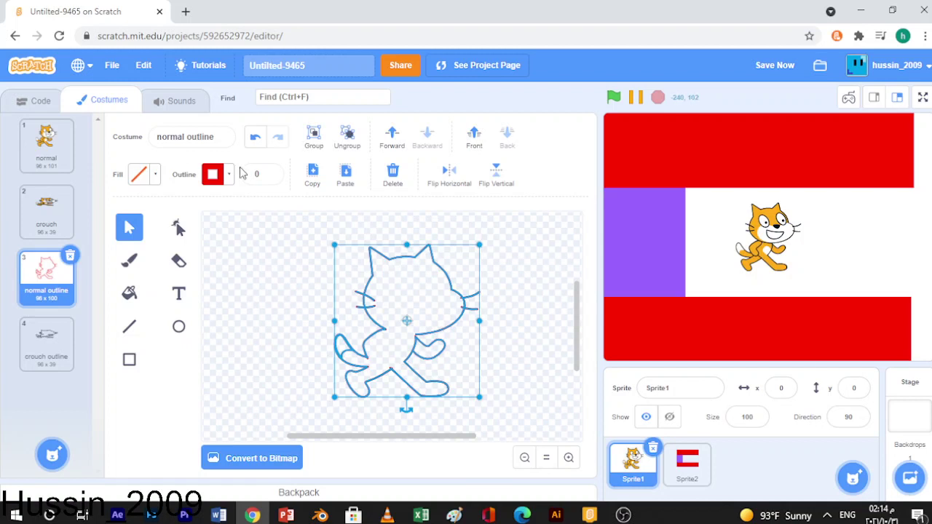
{"action": "left_click", "coordinate": [213, 173]}
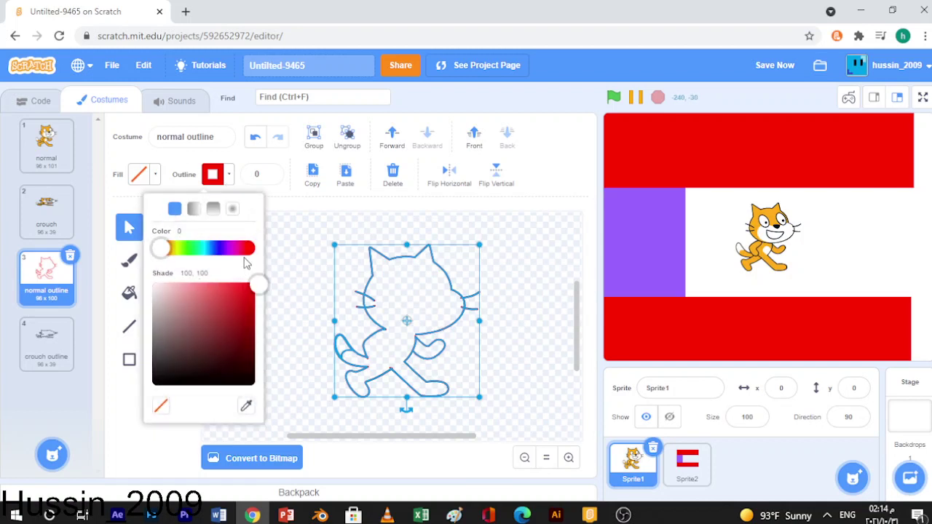
{"action": "key", "text": "ctrl+z"}
{"action": "key", "text": "ctrl+z"}
{"action": "key", "text": "ctrl+z"}
{"action": "key", "text": "ctrl+z"}
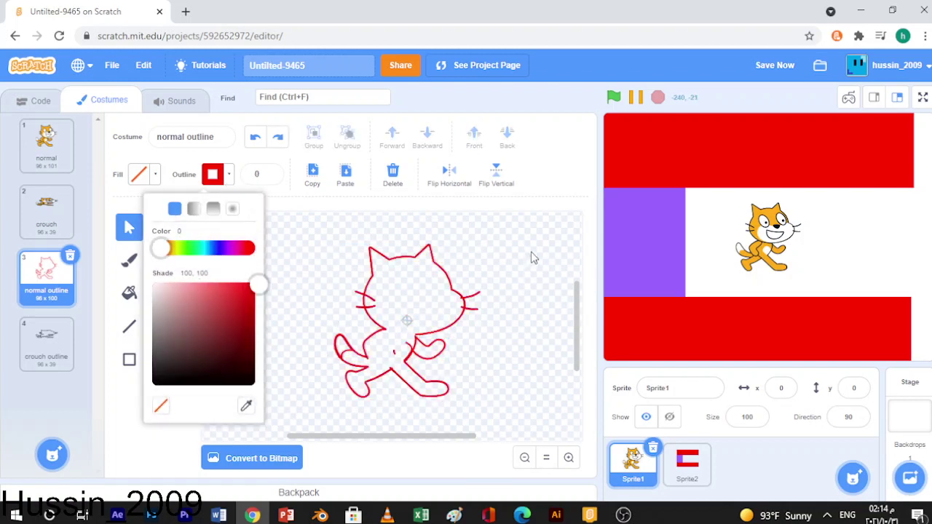
{"action": "key", "text": "ctrl+z"}
Step: Duplicate the normal outline costume, move the copy above the original, and recolor the copy's outline bright green
{"action": "right_click", "coordinate": [43, 295]}
{"action": "left_click", "coordinate": [62, 307]}
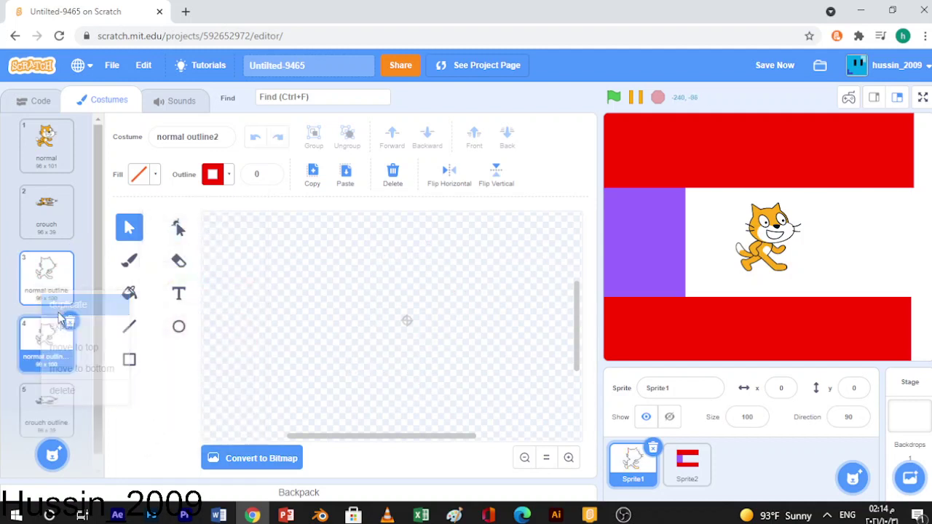
{"action": "left_click_drag", "start_coordinate": [43, 349], "coordinate": [46, 291]}
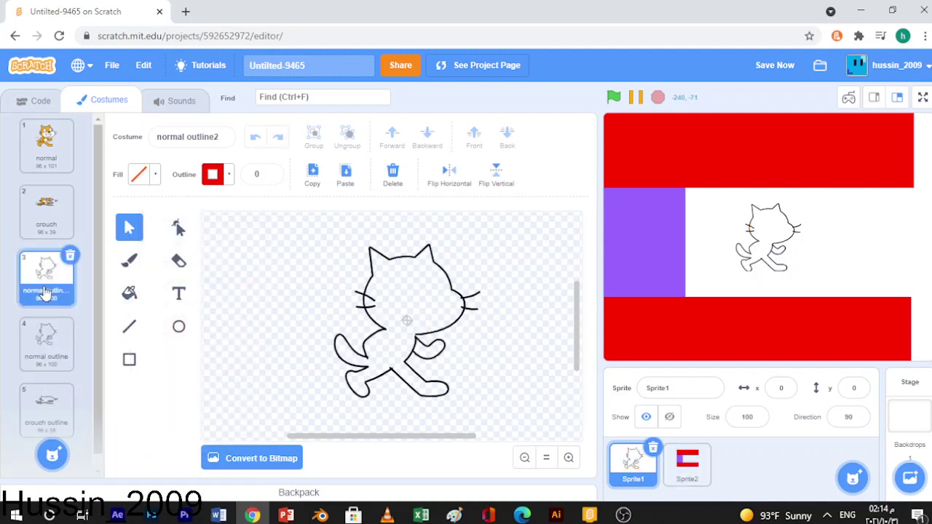
{"action": "left_click_drag", "start_coordinate": [477, 338], "coordinate": [581, 440]}
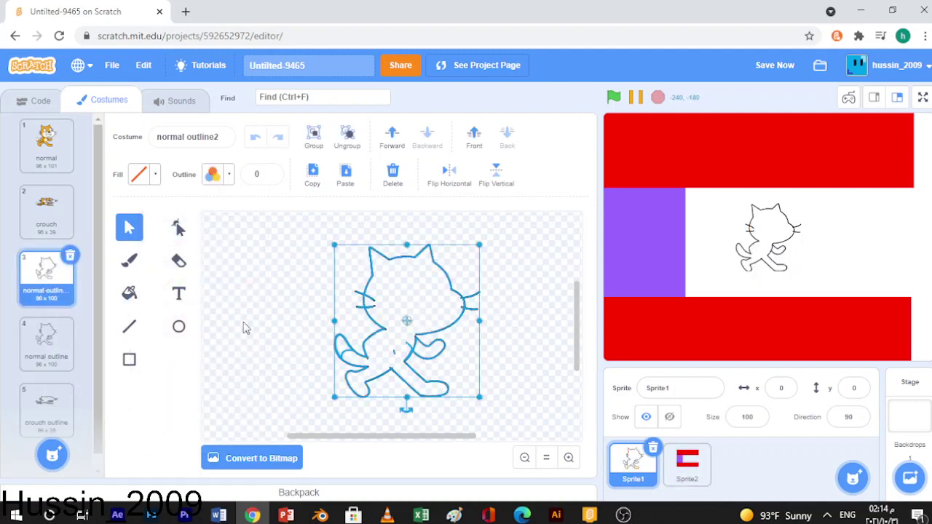
{"action": "left_click", "coordinate": [228, 174]}
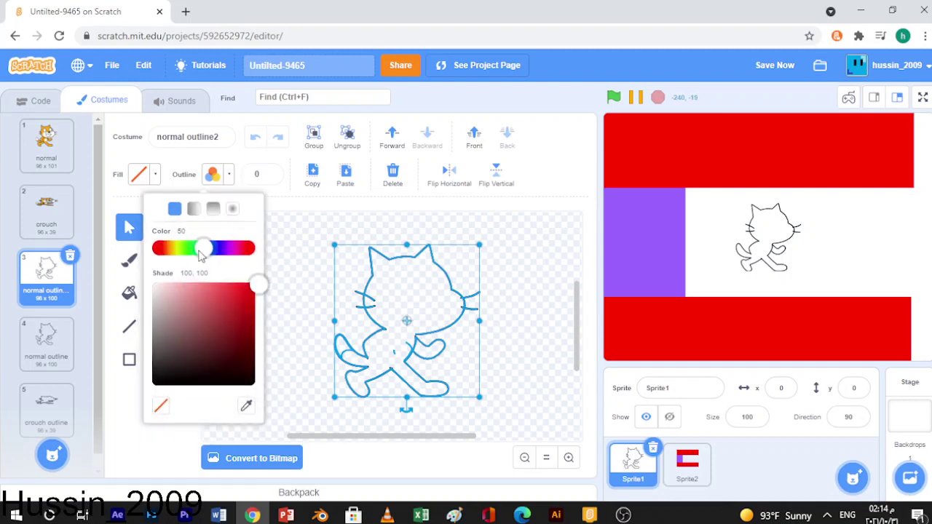
{"action": "left_click_drag", "start_coordinate": [201, 251], "coordinate": [187, 251]}
{"action": "left_click", "coordinate": [291, 269]}
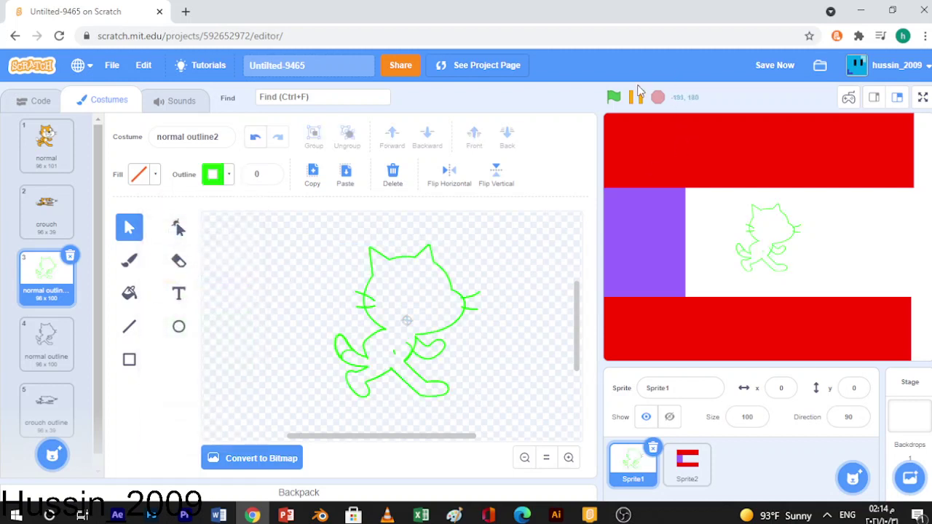
Step: Run the project in full screen to test the green outline behind the wall and return to the editor
{"action": "left_click", "coordinate": [614, 97]}
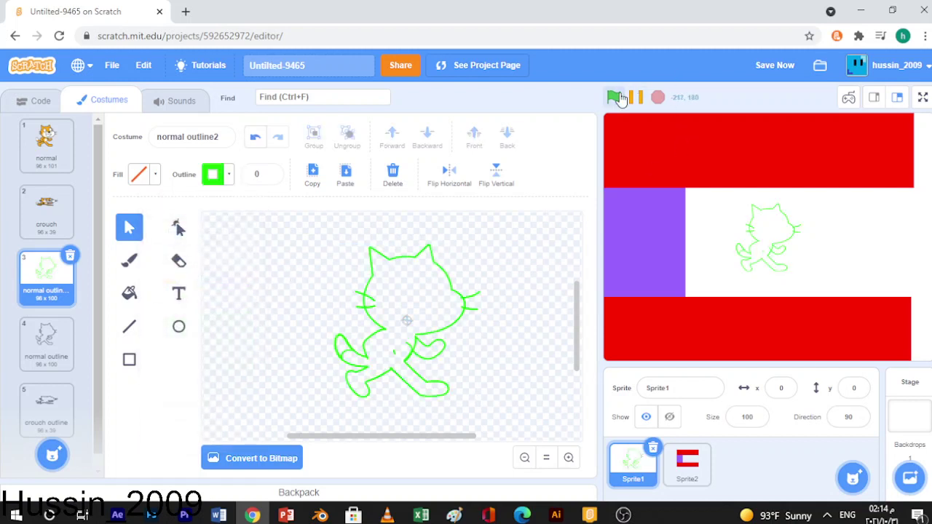
{"action": "left_click", "coordinate": [923, 97]}
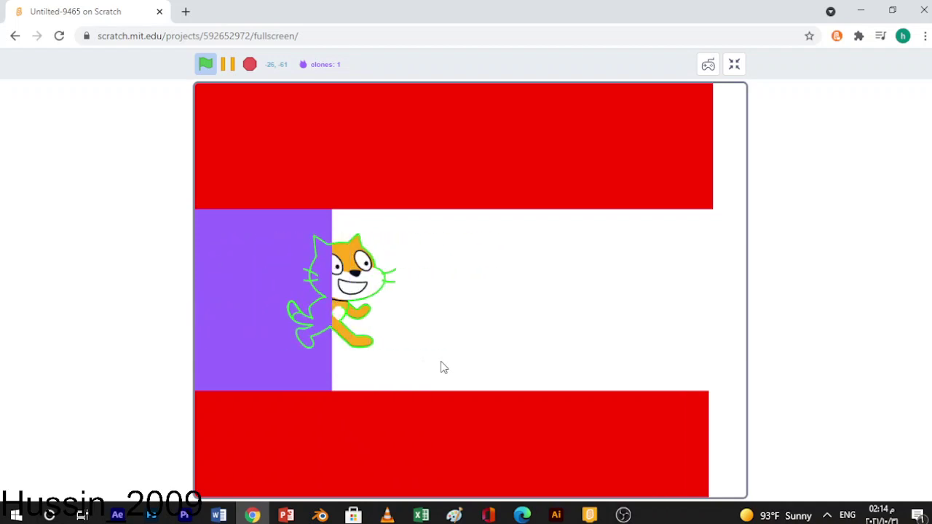
{"action": "left_click", "coordinate": [737, 62]}
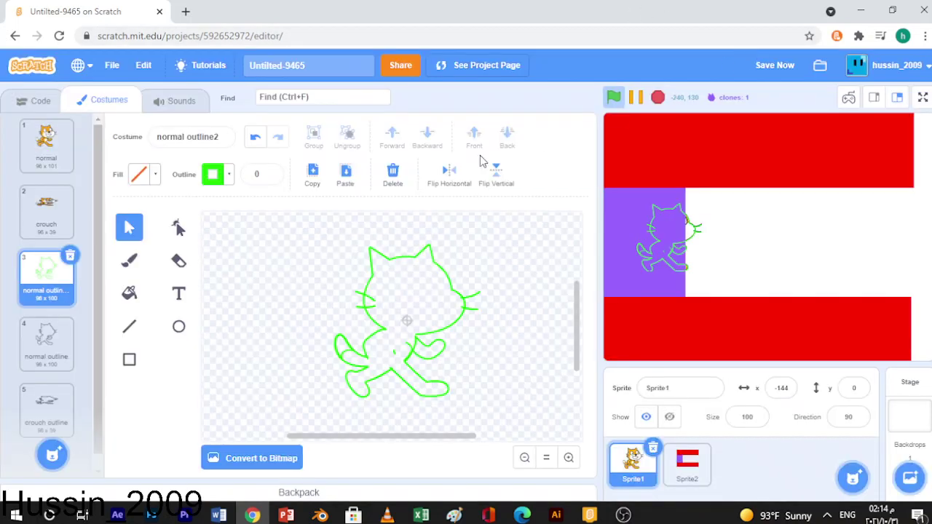
Step: Delete the green normal outline2 costume
{"action": "left_click", "coordinate": [70, 256]}
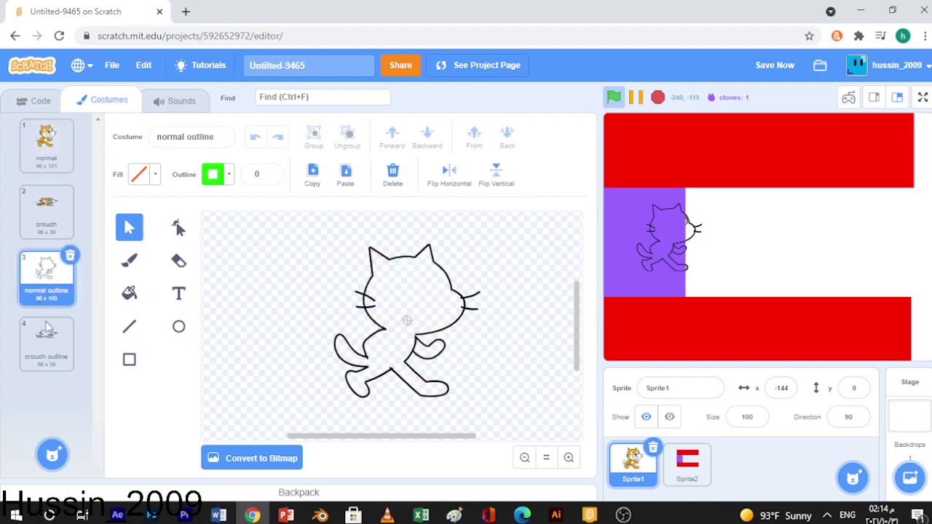
{"action": "left_click", "coordinate": [47, 329]}
Step: Insert a change brightness effect by 20 block between the set clone and wait blocks of the clone script
{"action": "left_click", "coordinate": [32, 100]}
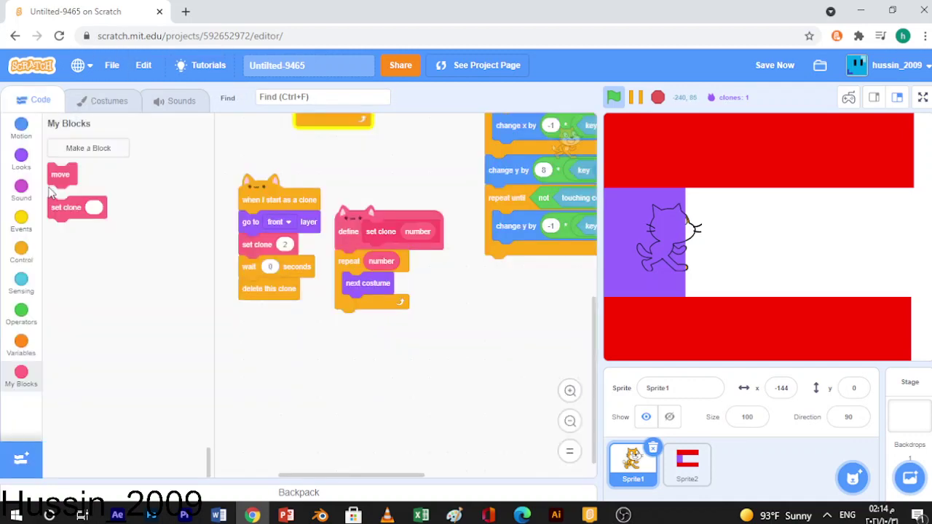
{"action": "left_click", "coordinate": [21, 159]}
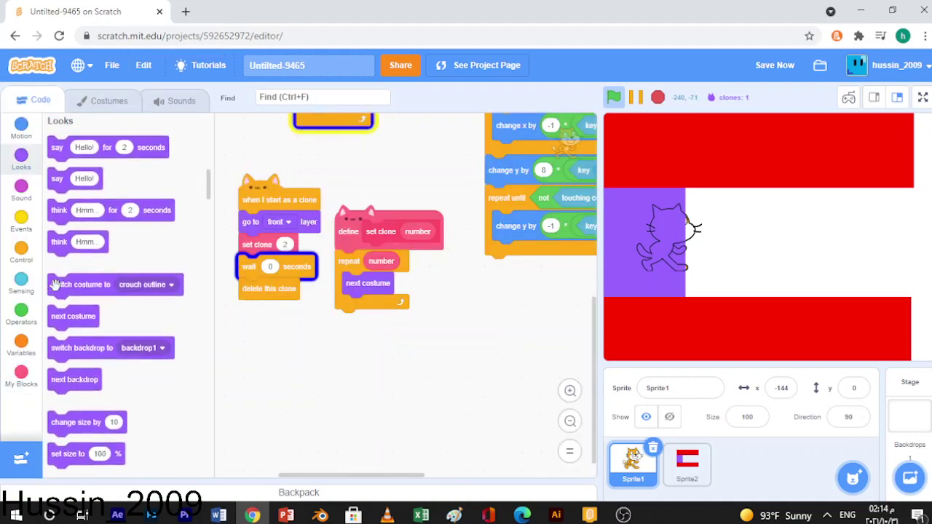
{"action": "scroll", "coordinate": [99, 241], "scroll_direction": "down", "scroll_amount": 5}
{"action": "left_click_drag", "start_coordinate": [93, 229], "coordinate": [279, 344]}
{"action": "left_click", "coordinate": [284, 350]}
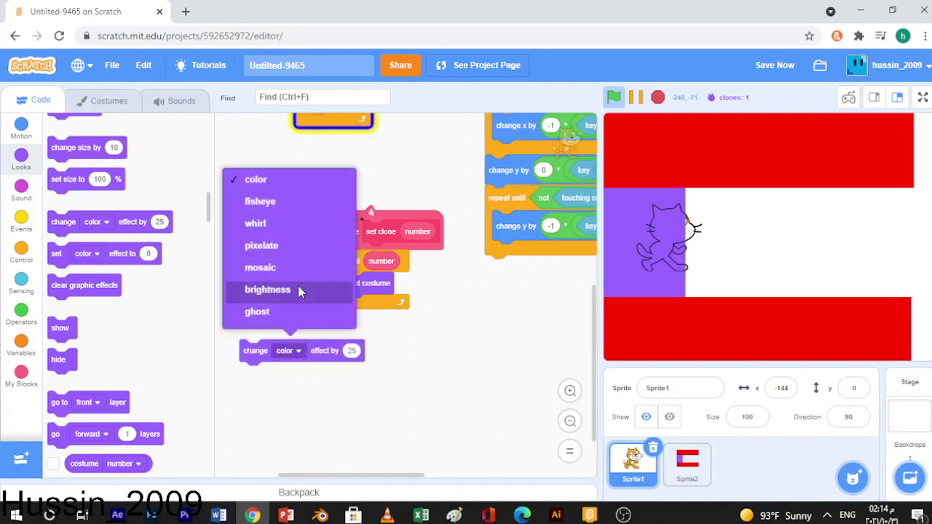
{"action": "left_click", "coordinate": [297, 285]}
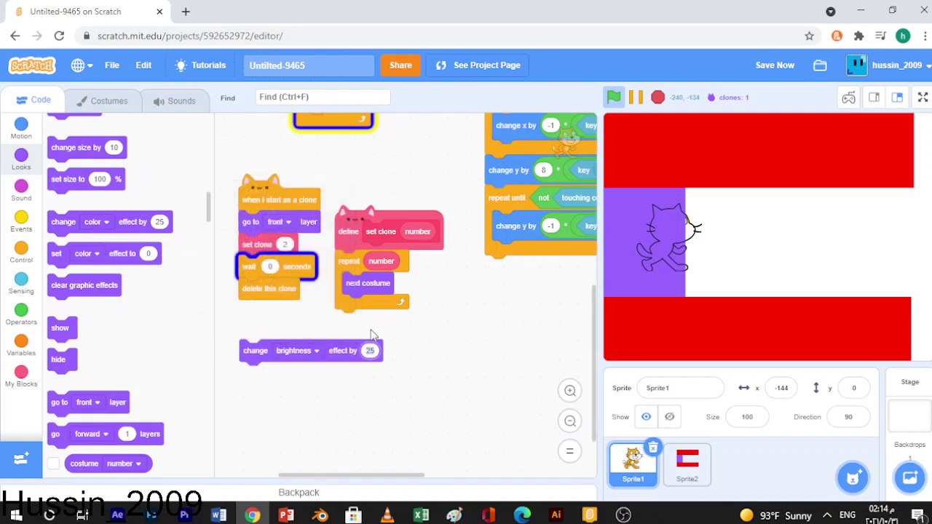
{"action": "mouse_move", "coordinate": [334, 352]}
{"action": "left_mouse_down"}
{"action": "mouse_move", "coordinate": [320, 277]}
{"action": "mouse_move", "coordinate": [331, 265]}
{"action": "left_mouse_up"}
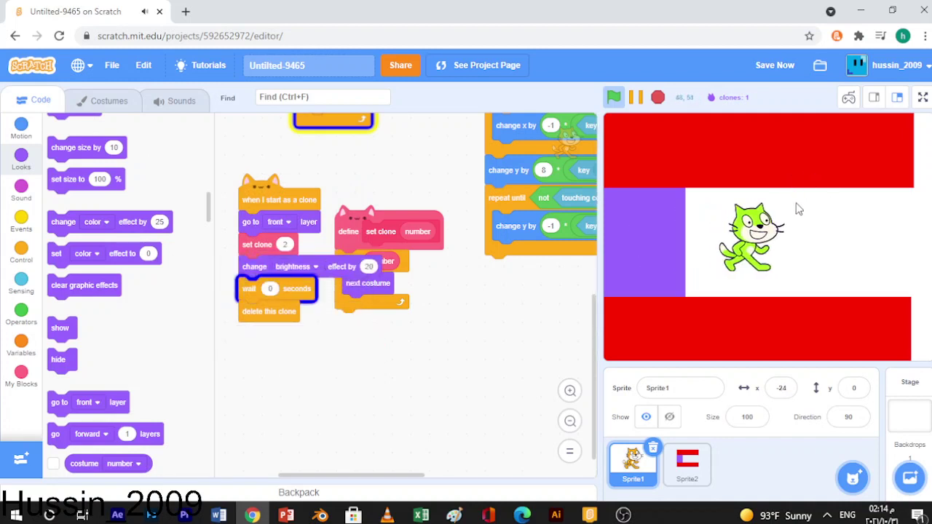
Step: Add a clear graphic effects block inside the forever loop next to the create clone block
{"action": "left_click_drag", "start_coordinate": [100, 289], "coordinate": [434, 185]}
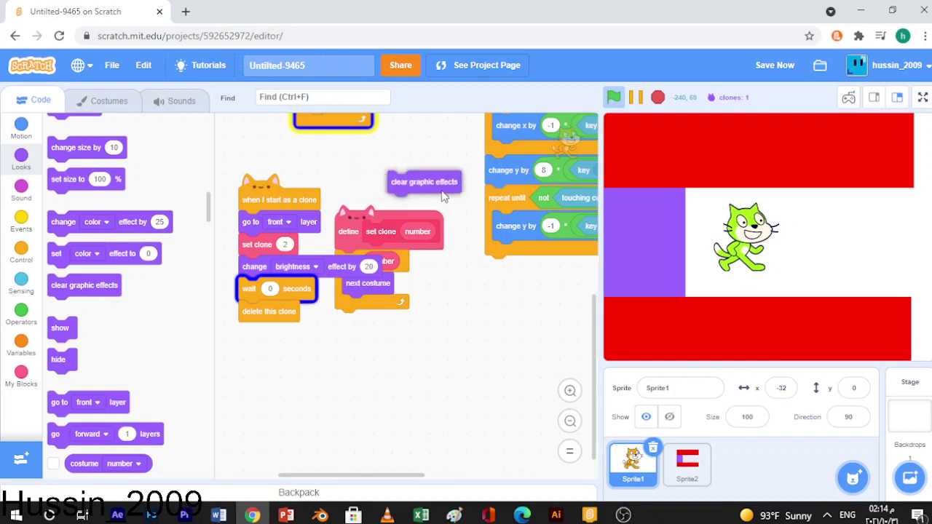
{"action": "scroll", "coordinate": [441, 197], "scroll_direction": "up", "scroll_amount": 2}
{"action": "mouse_move", "coordinate": [422, 252]}
{"action": "left_mouse_down"}
{"action": "mouse_move", "coordinate": [374, 204]}
{"action": "mouse_move", "coordinate": [351, 198]}
{"action": "left_mouse_up"}
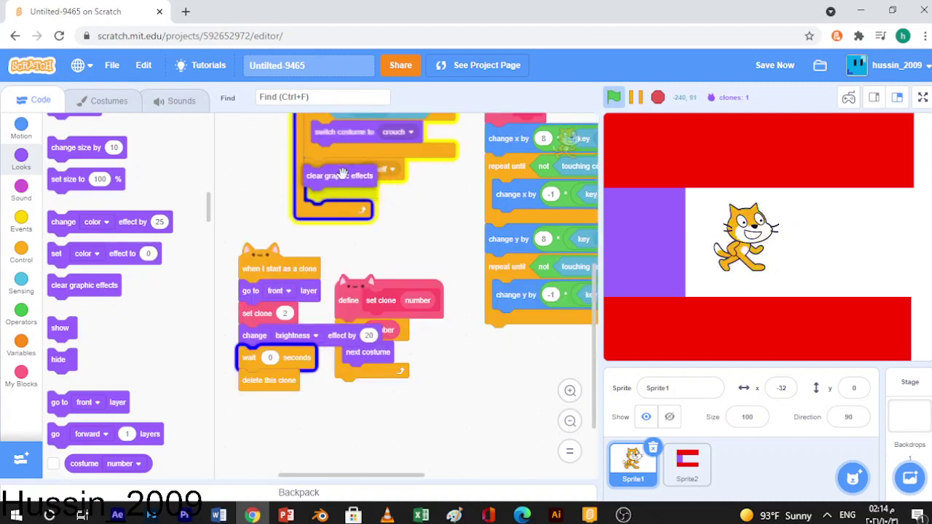
{"action": "left_click_drag", "start_coordinate": [408, 242], "coordinate": [449, 142]}
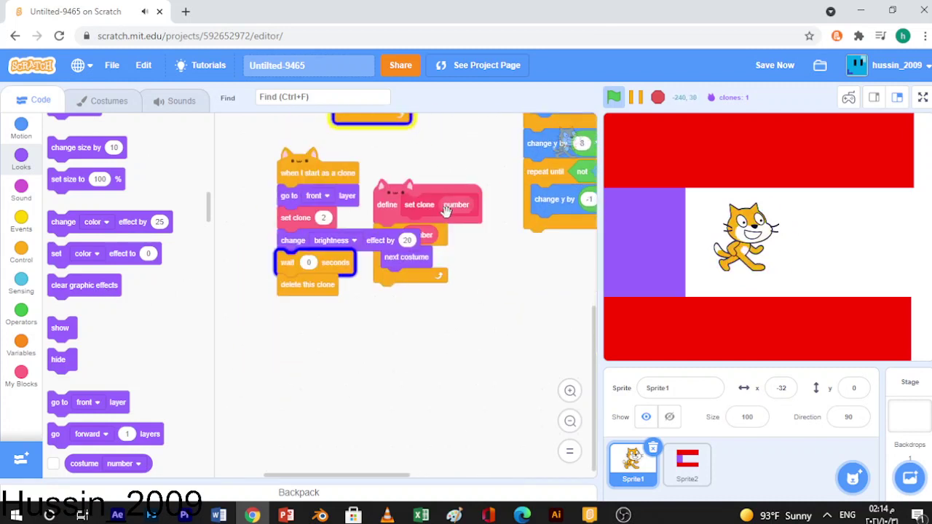
Step: Test the brightened outline clone in full screen by moving the cat back and forth behind the purple wall
{"action": "left_click", "coordinate": [922, 97]}
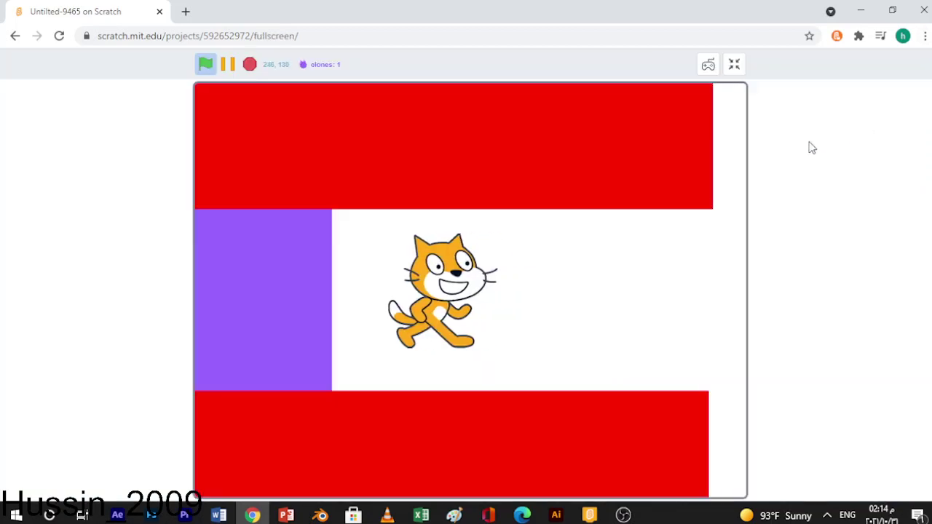
{"action": "key", "text": "Left"}
{"action": "key", "text": "Right"}
{"action": "key", "text": "Left"}
{"action": "key", "text": "Right"}
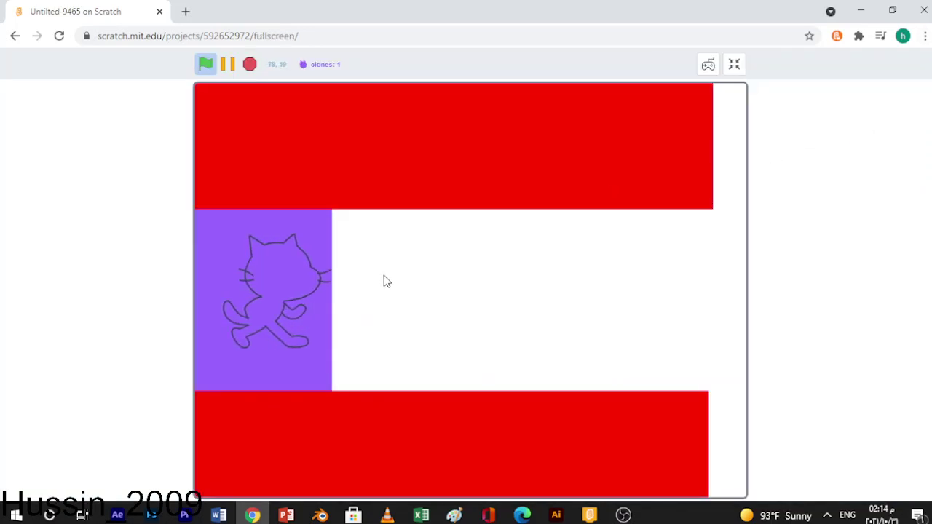
Step: Test the brightened outline clone in full screen by moving the cat out from behind the purple wall
{"action": "key", "text": "Right"}
{"action": "key", "text": "Right"}
{"action": "key", "text": "Right"}
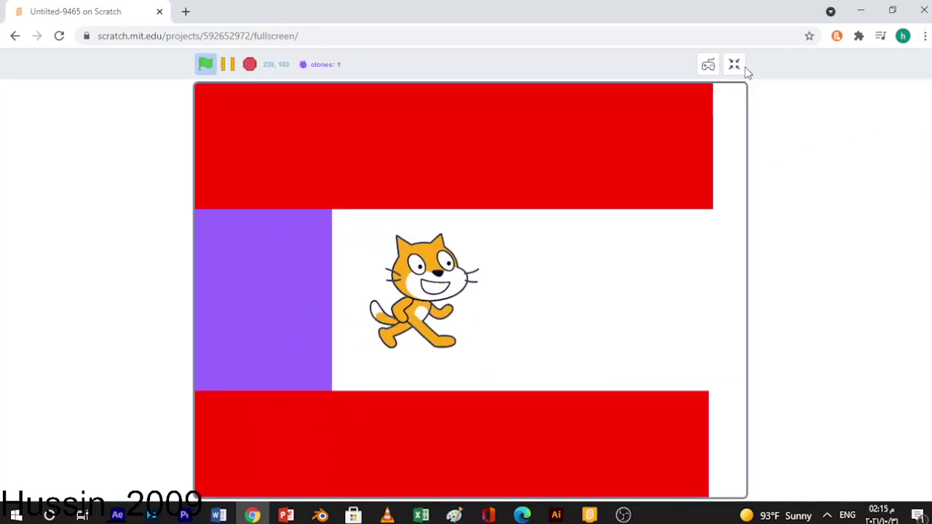
{"action": "left_click", "coordinate": [733, 65]}
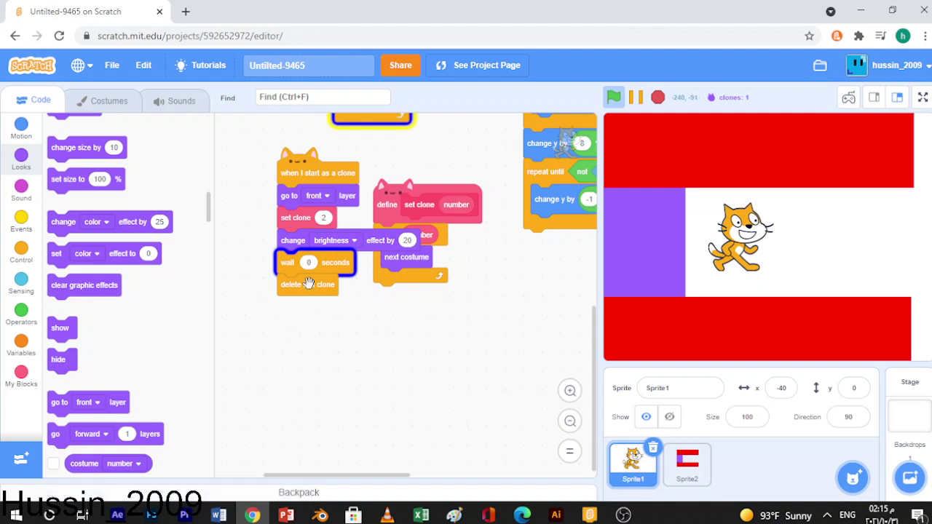
{"action": "left_click", "coordinate": [923, 99]}
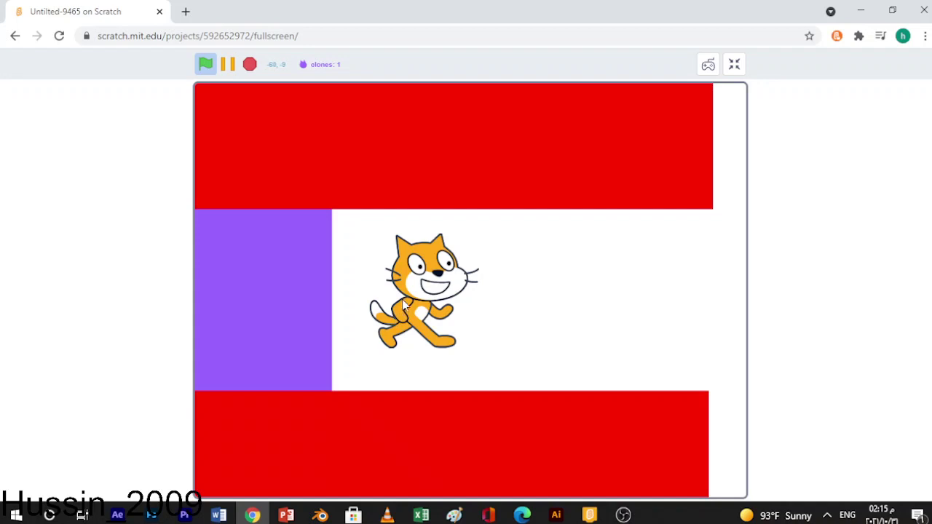
{"action": "left_click", "coordinate": [733, 65]}
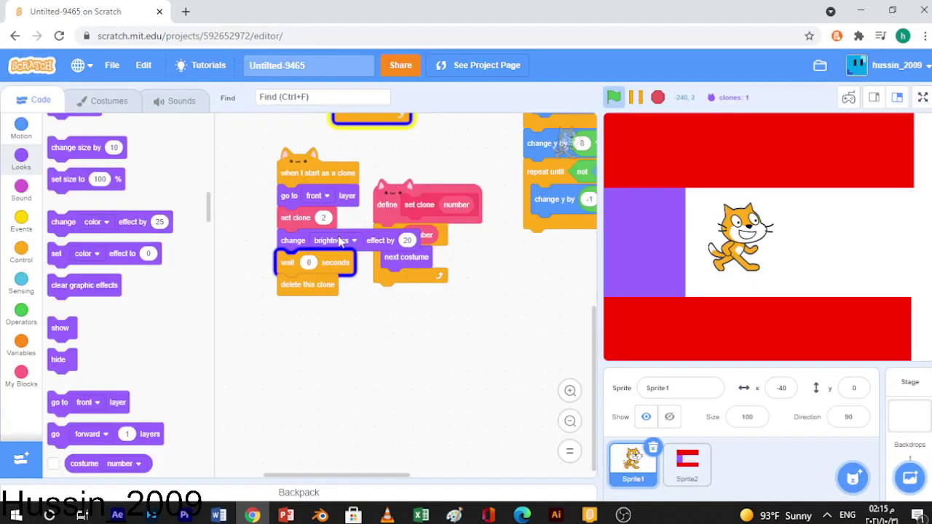
Step: Switch the clone script's brightness effect to ghost, set its amount to 50, and test the outline in full screen
{"action": "left_click", "coordinate": [314, 259]}
{"action": "left_click", "coordinate": [339, 406]}
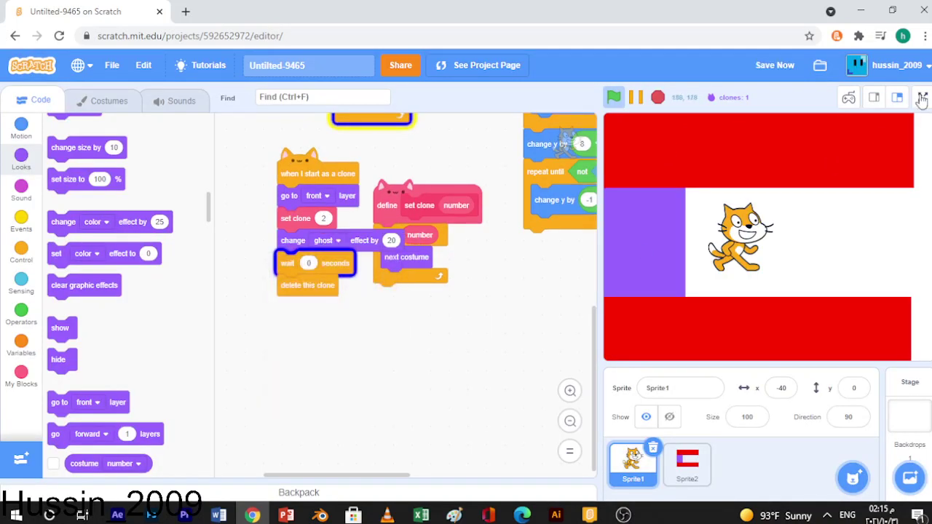
{"action": "left_click", "coordinate": [923, 97]}
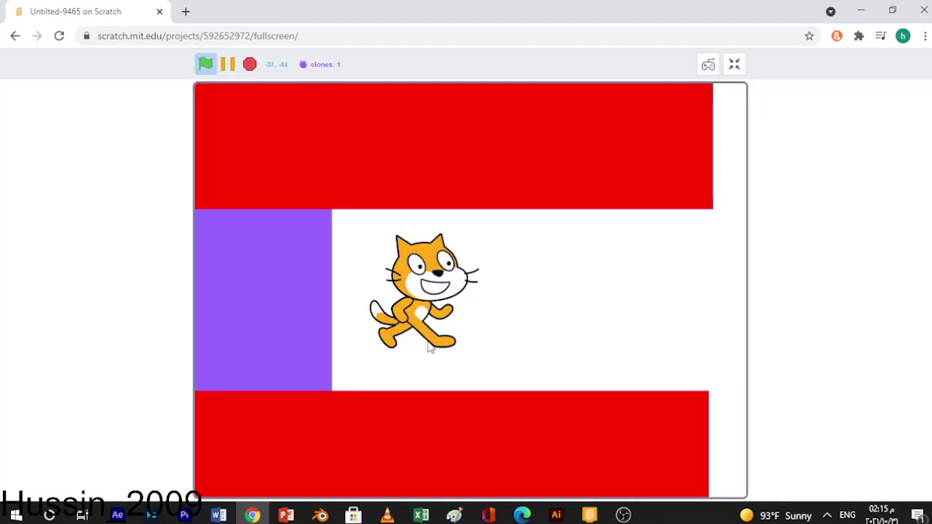
{"action": "left_click", "coordinate": [734, 66]}
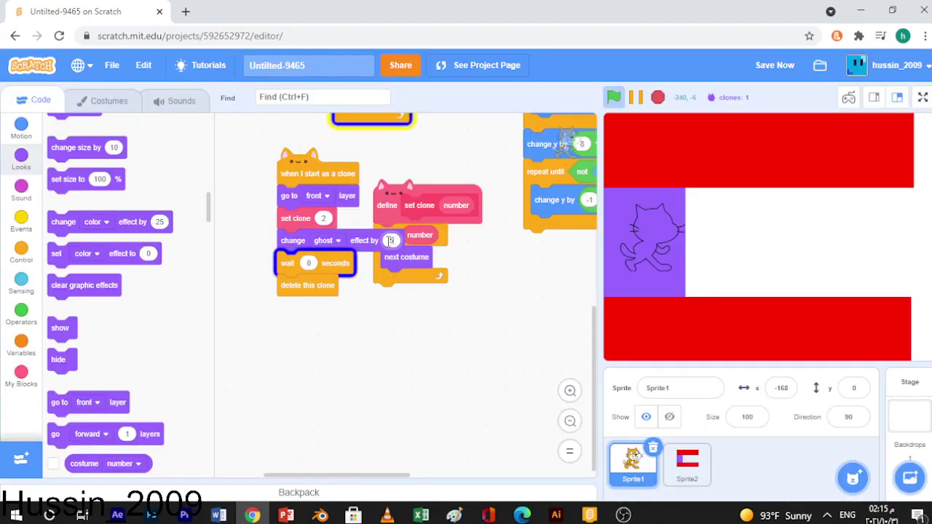
{"action": "left_click", "coordinate": [923, 97]}
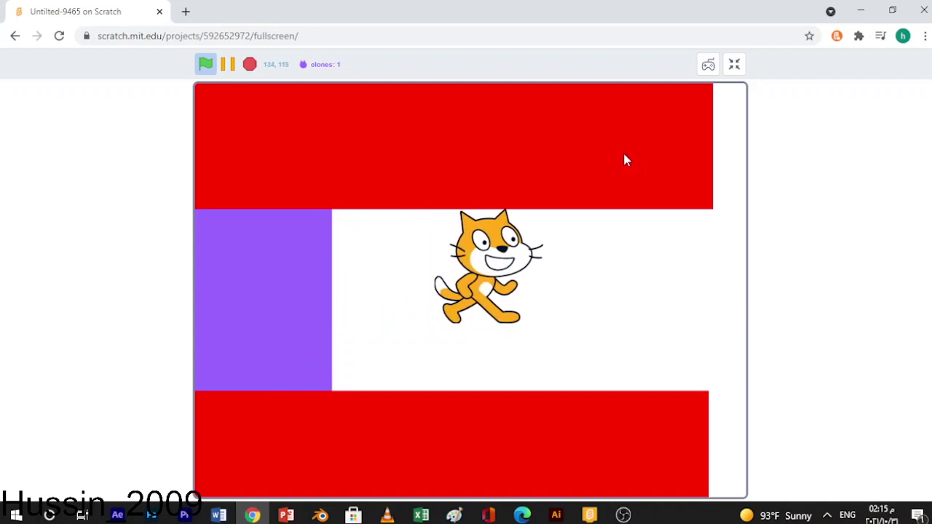
{"action": "left_click", "coordinate": [735, 65]}
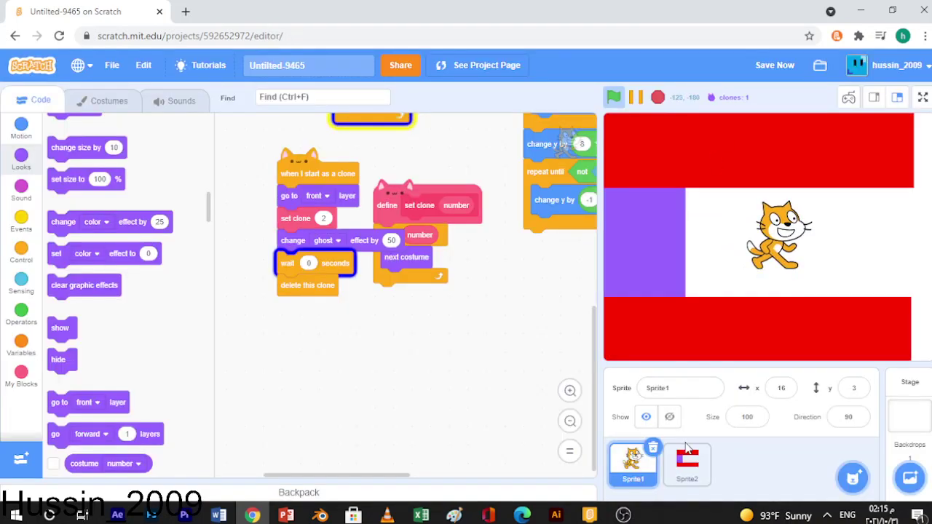
Step: Duplicate costume1 of the wall sprite, Sprite2
{"action": "left_click", "coordinate": [687, 461]}
{"action": "left_click", "coordinate": [102, 101]}
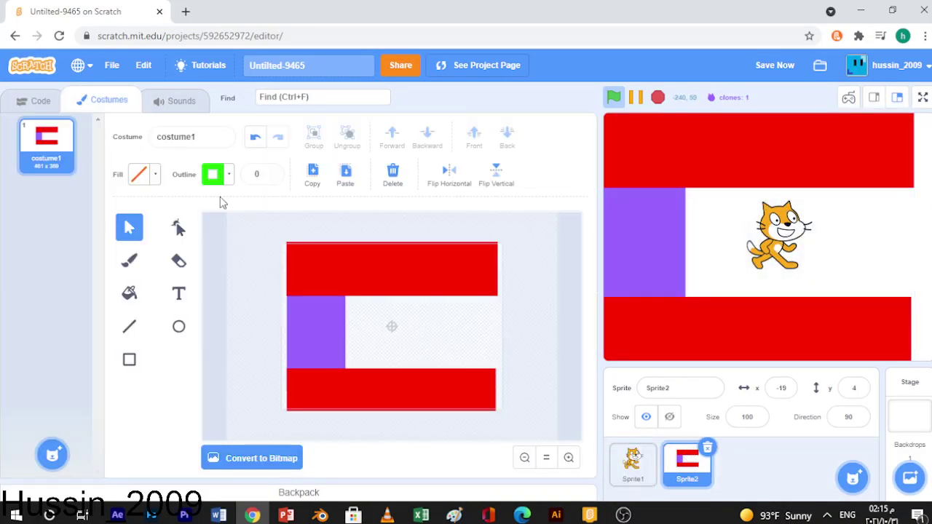
{"action": "left_click", "coordinate": [178, 227]}
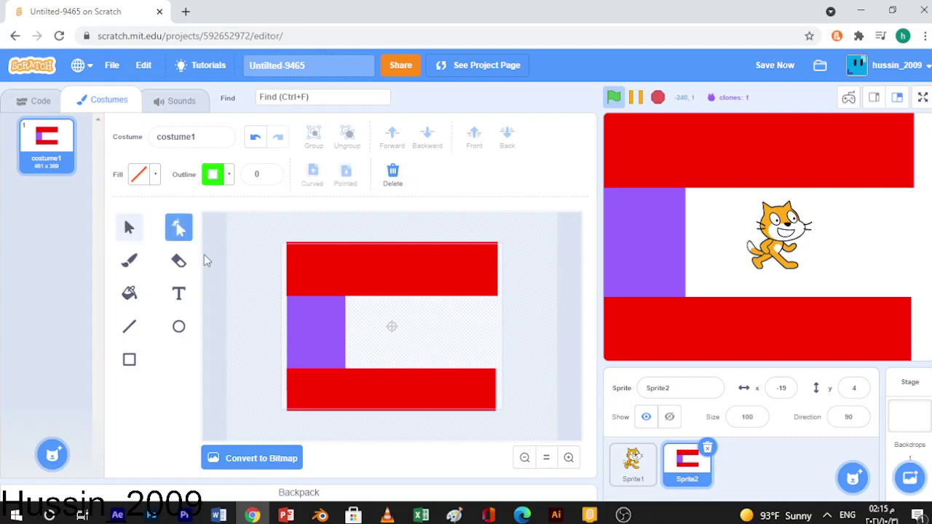
{"action": "right_click", "coordinate": [29, 144]}
{"action": "left_click", "coordinate": [46, 152]}
Step: Delete both red bars from costume2, keeping only the purple rectangle
{"action": "left_click", "coordinate": [129, 227]}
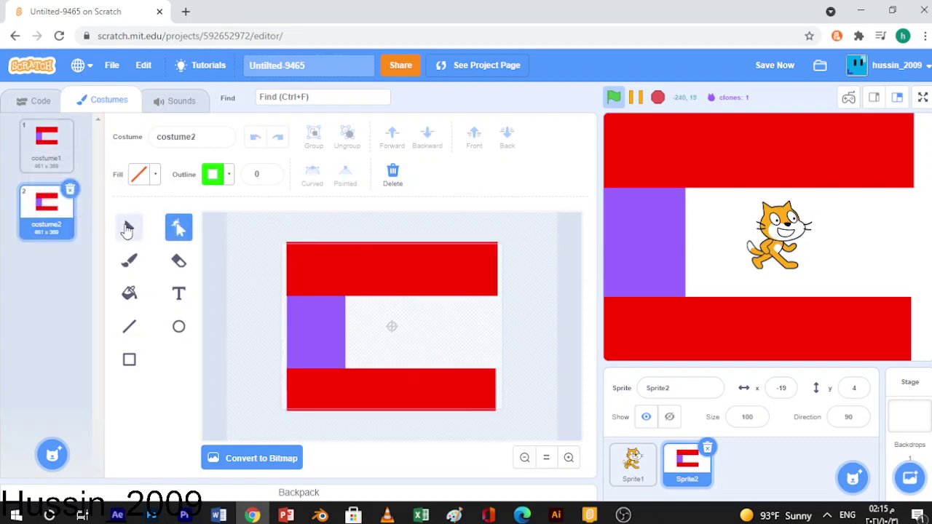
{"action": "left_click", "coordinate": [356, 268]}
{"action": "key", "text": "Delete"}
{"action": "left_click", "coordinate": [379, 381]}
{"action": "key", "text": "Delete"}
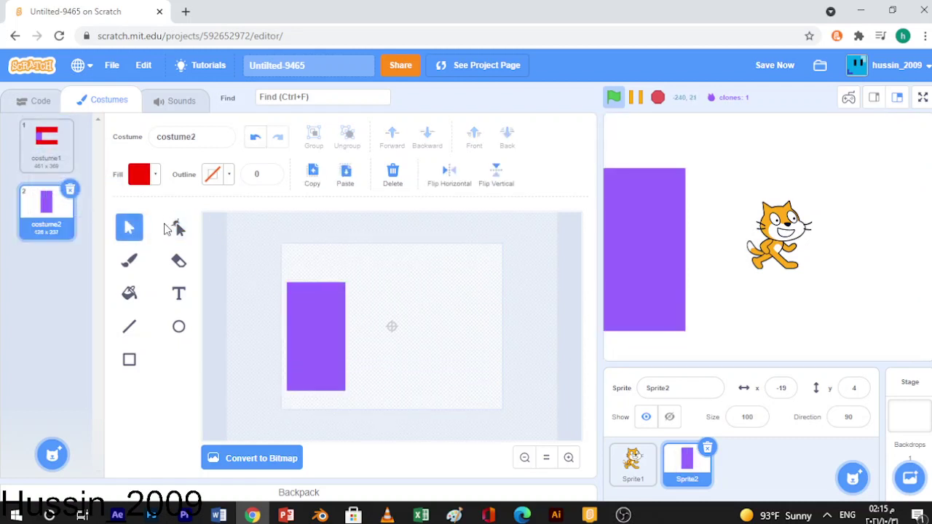
Step: Reshape the purple rectangle in costume2 into an irregular shape with curved edges and gaps, and shift Sprite2 slightly on the stage
{"action": "left_click", "coordinate": [178, 228]}
{"action": "left_click", "coordinate": [317, 319]}
{"action": "left_click_drag", "start_coordinate": [346, 282], "coordinate": [449, 226]}
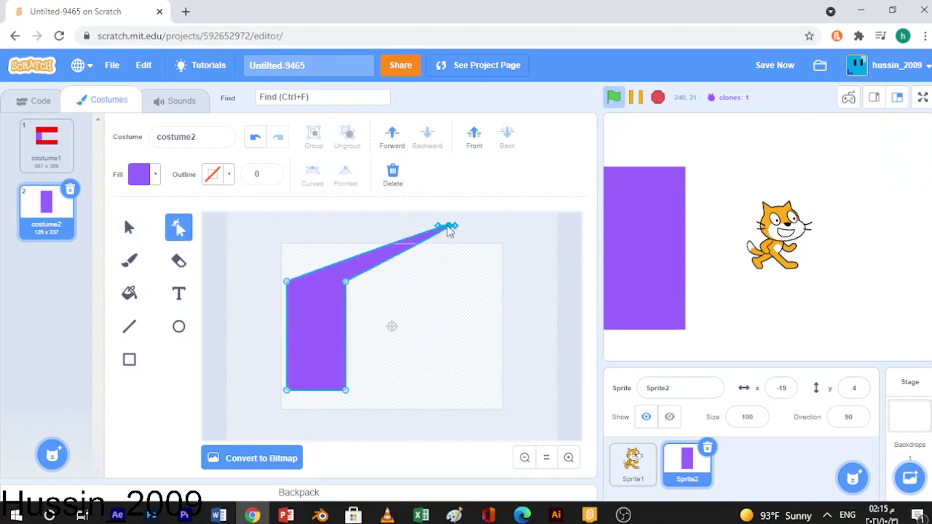
{"action": "left_click_drag", "start_coordinate": [376, 341], "coordinate": [304, 310]}
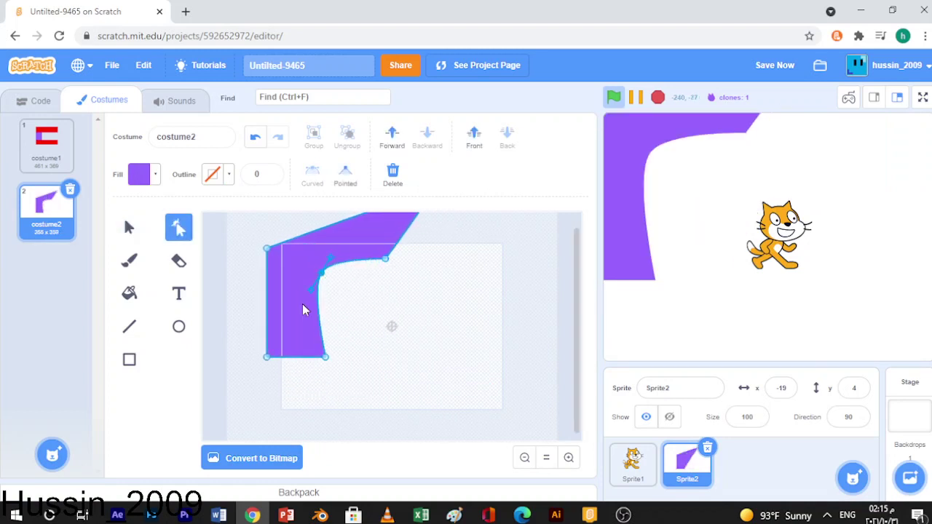
{"action": "left_click_drag", "start_coordinate": [326, 358], "coordinate": [363, 251]}
{"action": "left_click_drag", "start_coordinate": [332, 280], "coordinate": [329, 305]}
{"action": "left_click", "coordinate": [129, 227]}
{"action": "left_click", "coordinate": [179, 227]}
{"action": "left_click_drag", "start_coordinate": [730, 197], "coordinate": [740, 196]}
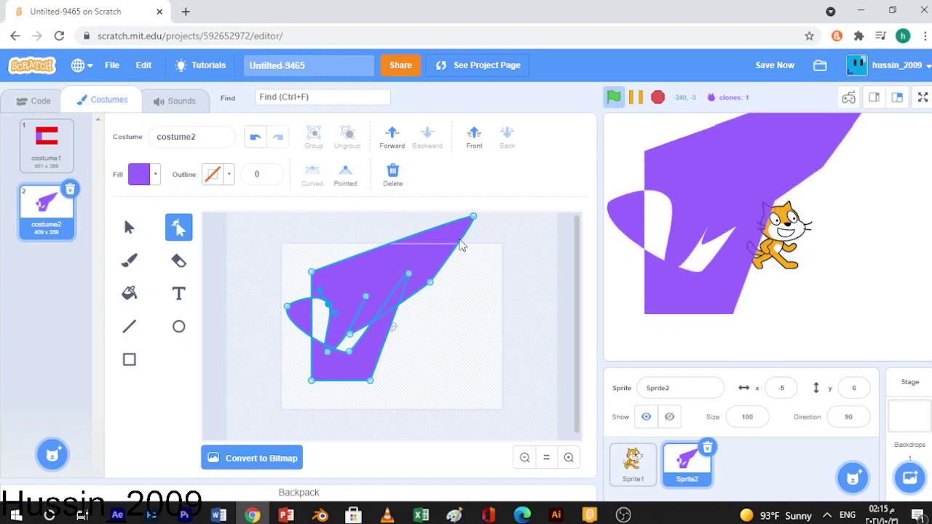
{"action": "left_click", "coordinate": [497, 289]}
Step: Test the cat's outline behind the irregular purple shape in full screen, and compare Sprite2's costume1 with costume2
{"action": "left_click", "coordinate": [921, 101]}
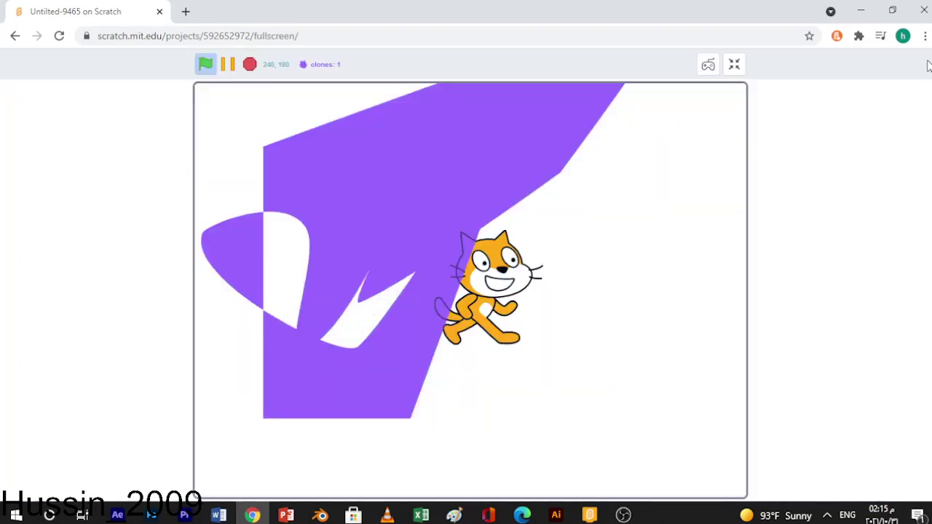
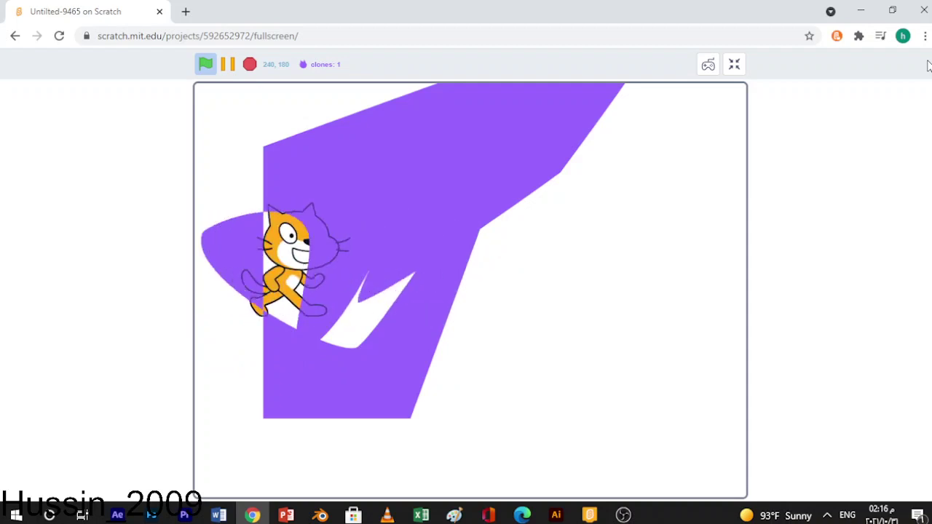
{"action": "left_click", "coordinate": [735, 65]}
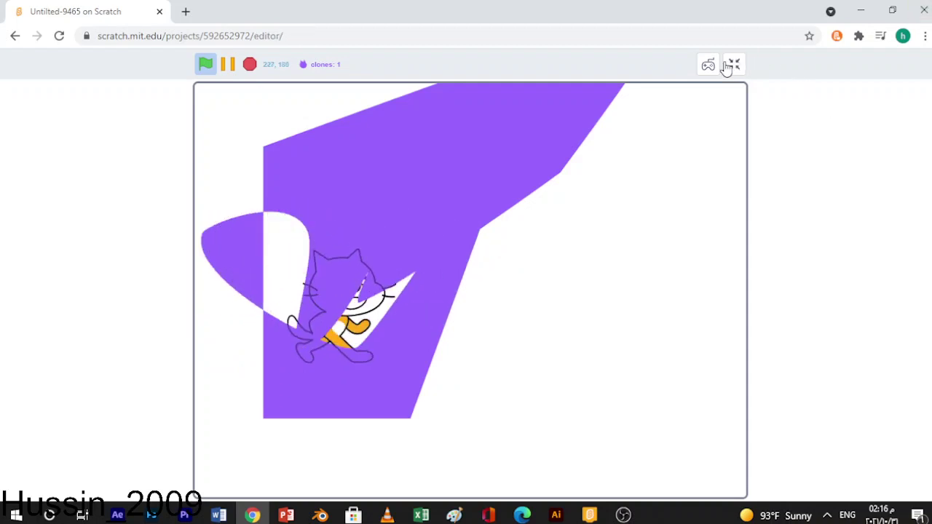
{"action": "left_click", "coordinate": [33, 149]}
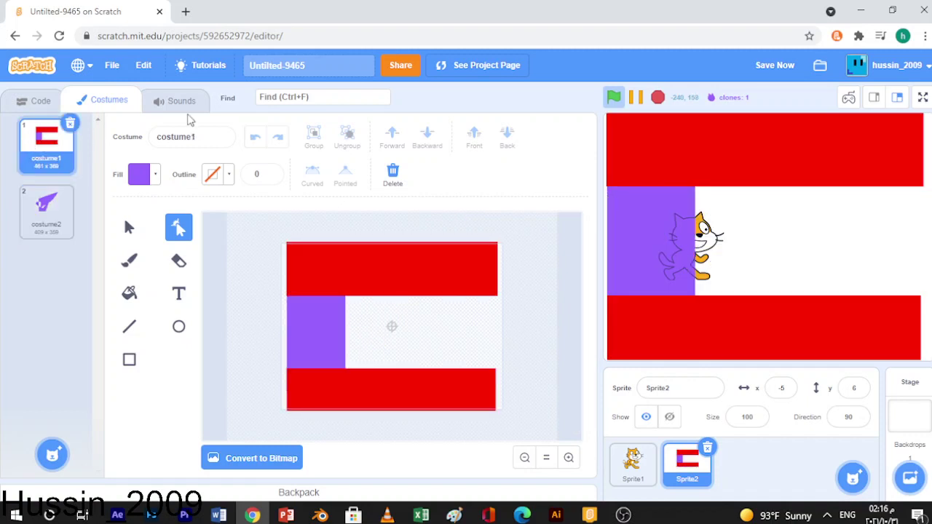
{"action": "left_click", "coordinate": [40, 226]}
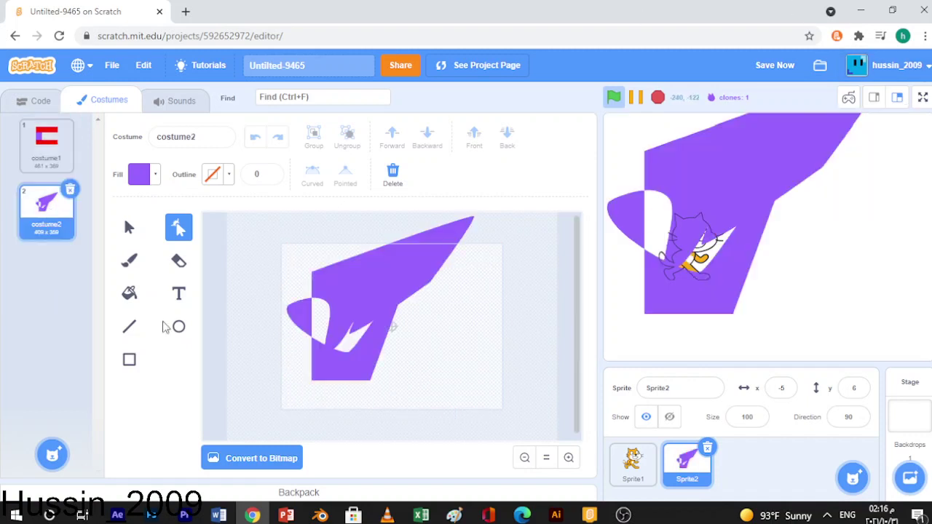
Step: Reshape the upper part of costume2's purple shape by widening it sideways and lowering its upper tip
{"action": "left_click", "coordinate": [129, 227]}
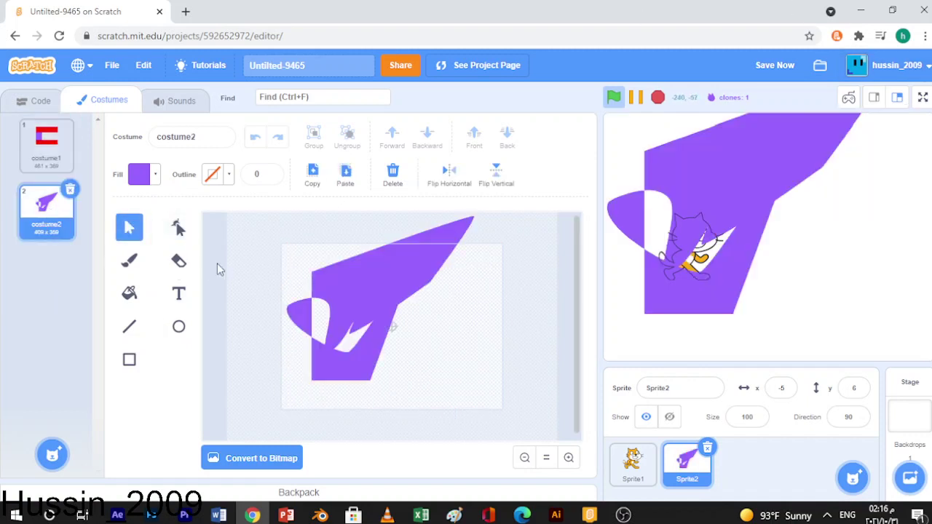
{"action": "left_click", "coordinate": [179, 228]}
{"action": "left_click", "coordinate": [412, 269]}
{"action": "left_click_drag", "start_coordinate": [431, 286], "coordinate": [490, 279]}
{"action": "left_click_drag", "start_coordinate": [476, 227], "coordinate": [466, 257]}
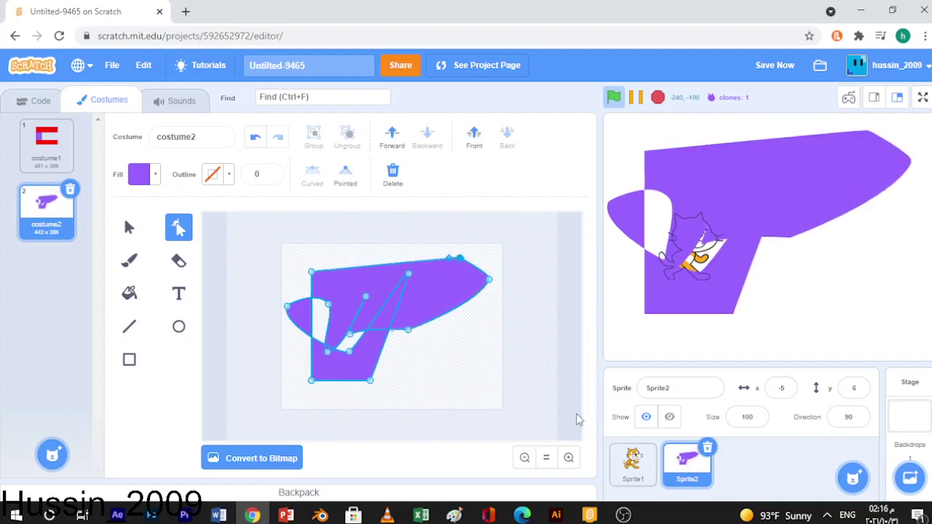
Step: Select the cat sprite, restart the project, and test the crouching outline behind the purple shape in full screen
{"action": "left_click", "coordinate": [632, 462]}
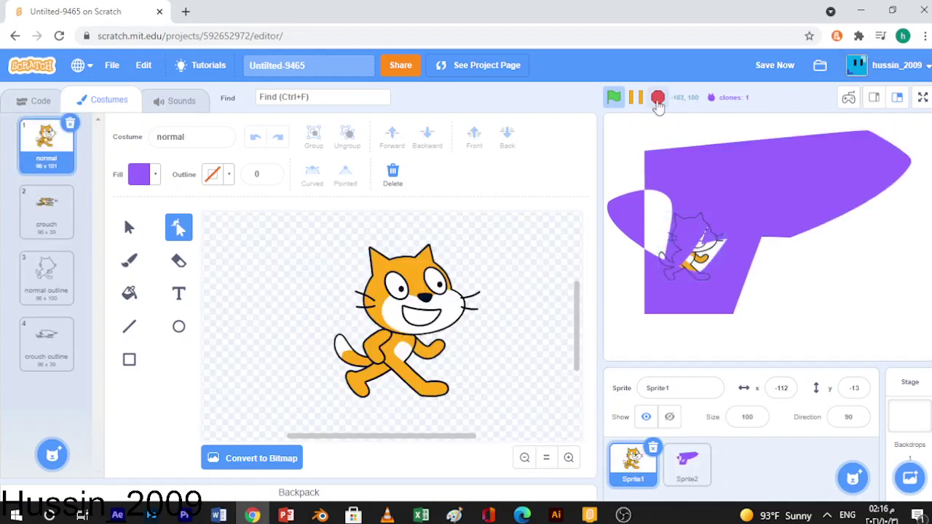
{"action": "left_click", "coordinate": [657, 97]}
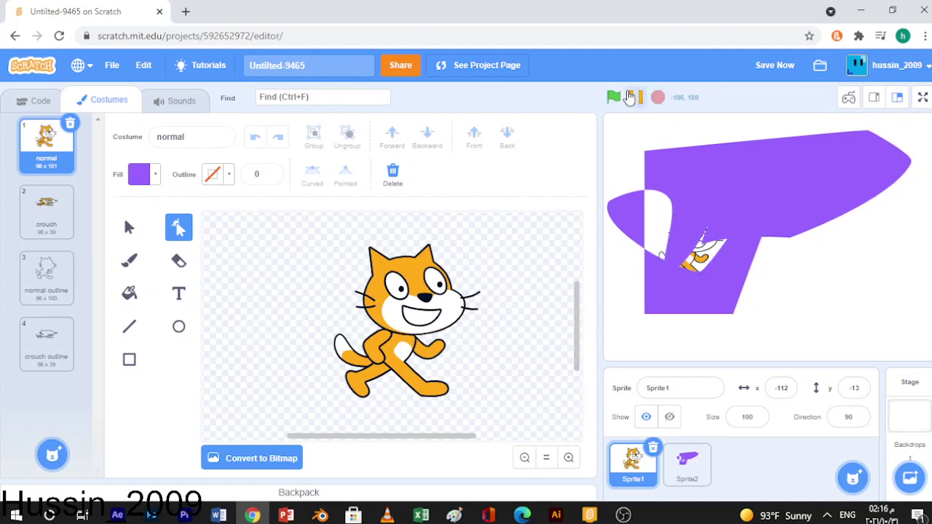
{"action": "left_click", "coordinate": [614, 97]}
{"action": "left_click", "coordinate": [923, 97]}
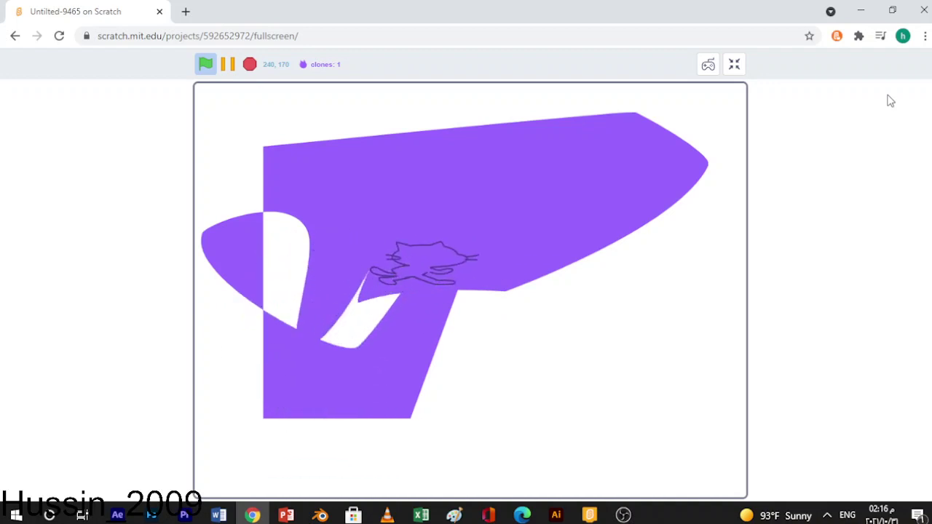
{"action": "left_click", "coordinate": [735, 65]}
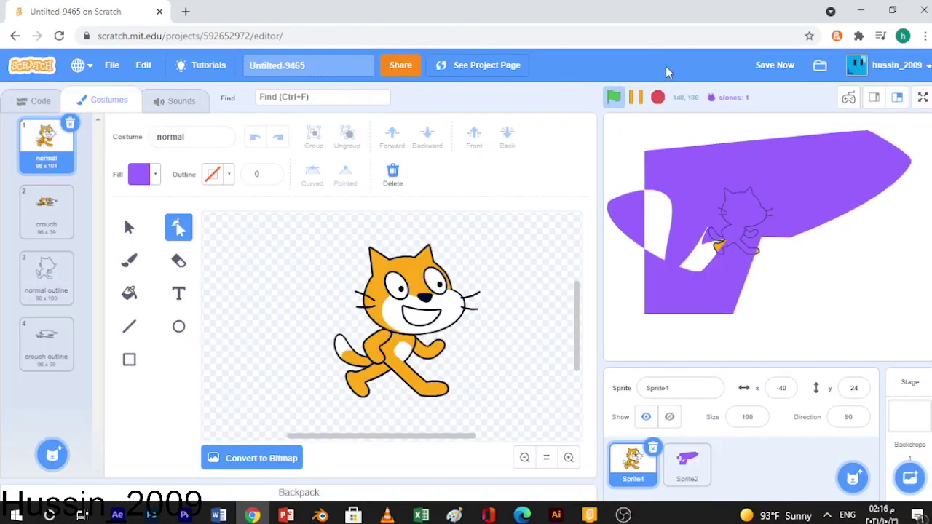
Step: Duplicate the cat's crouch costume and rotate the copy so the cat lies diagonally upside down
{"action": "left_click", "coordinate": [59, 215]}
{"action": "right_click", "coordinate": [29, 230]}
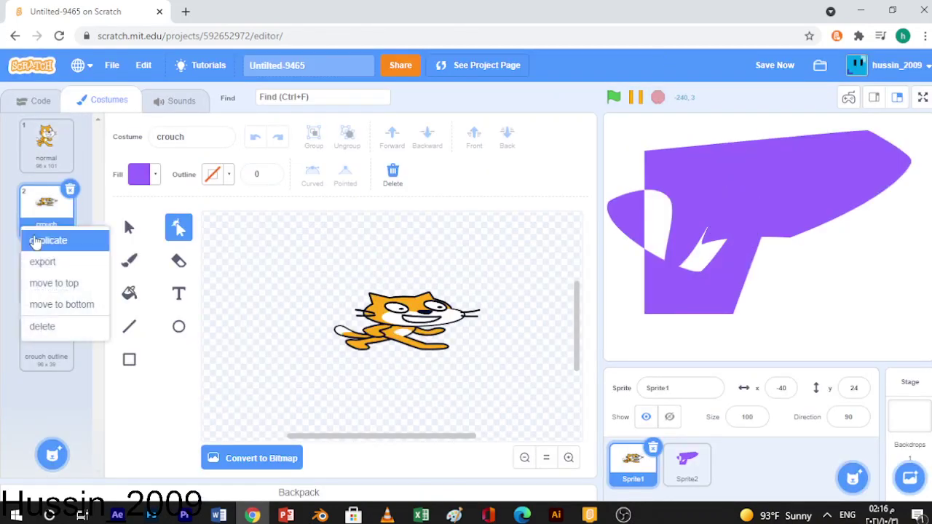
{"action": "left_click", "coordinate": [40, 241]}
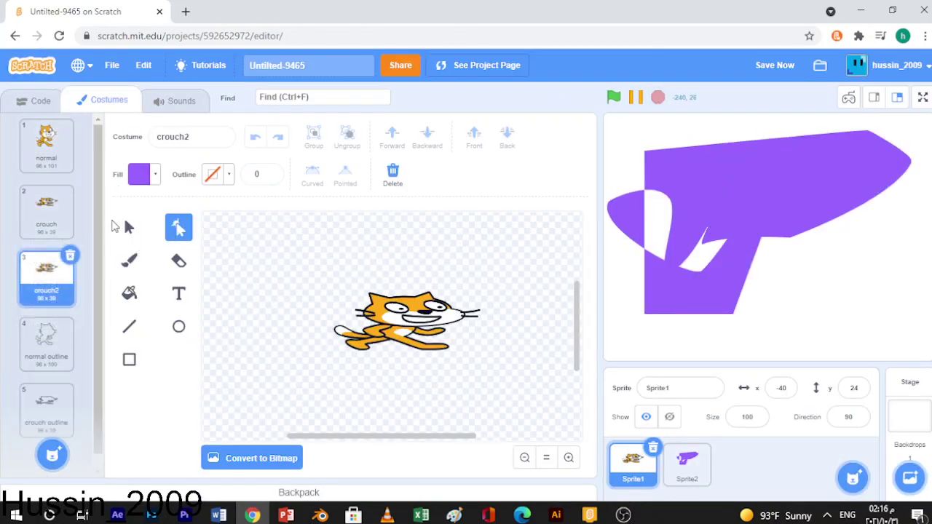
{"action": "left_click", "coordinate": [128, 227]}
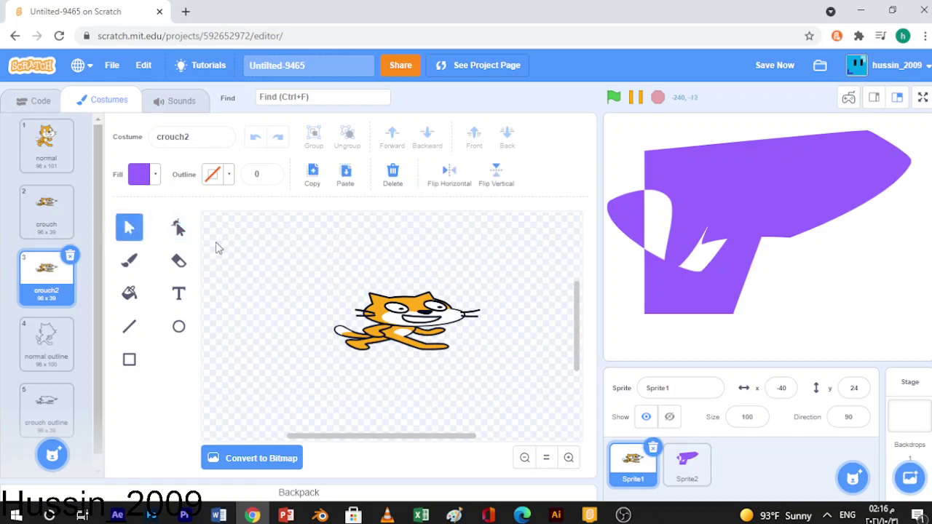
{"action": "mouse_move", "coordinate": [487, 345]}
{"action": "left_mouse_down"}
{"action": "mouse_move", "coordinate": [424, 381]}
{"action": "mouse_move", "coordinate": [362, 358]}
{"action": "mouse_move", "coordinate": [382, 272]}
{"action": "left_mouse_up"}
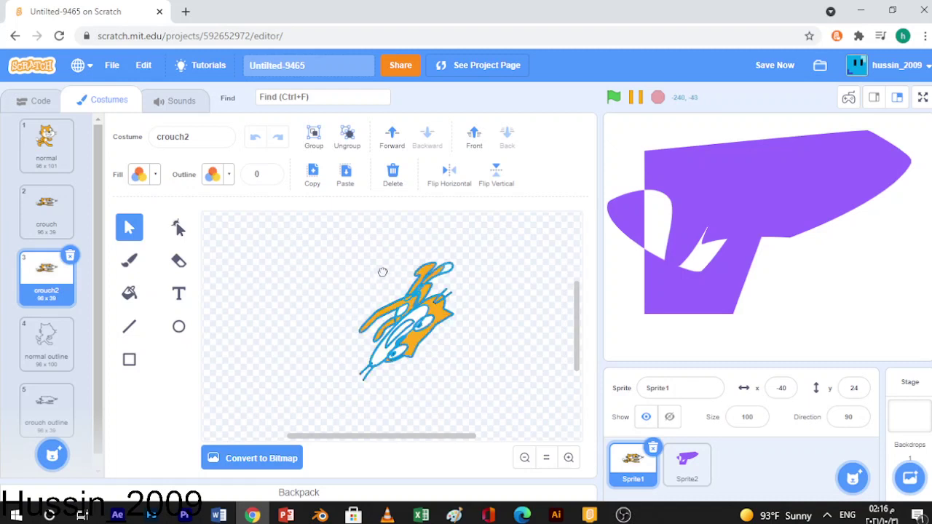
{"action": "left_click", "coordinate": [498, 316]}
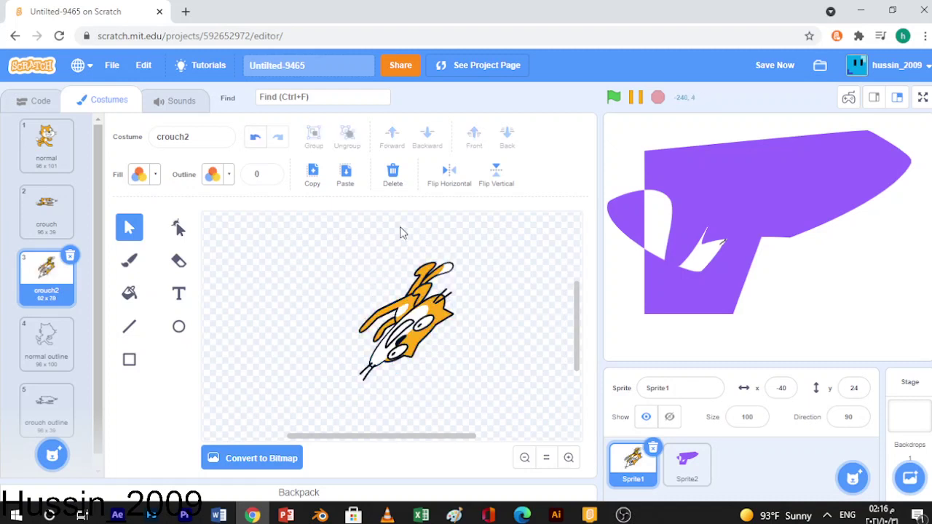
Step: Duplicate the crouch outline costume and rotate the copy's drawing upside down
{"action": "scroll", "coordinate": [16, 333], "scroll_direction": "down", "scroll_amount": 1}
{"action": "left_click", "coordinate": [44, 408]}
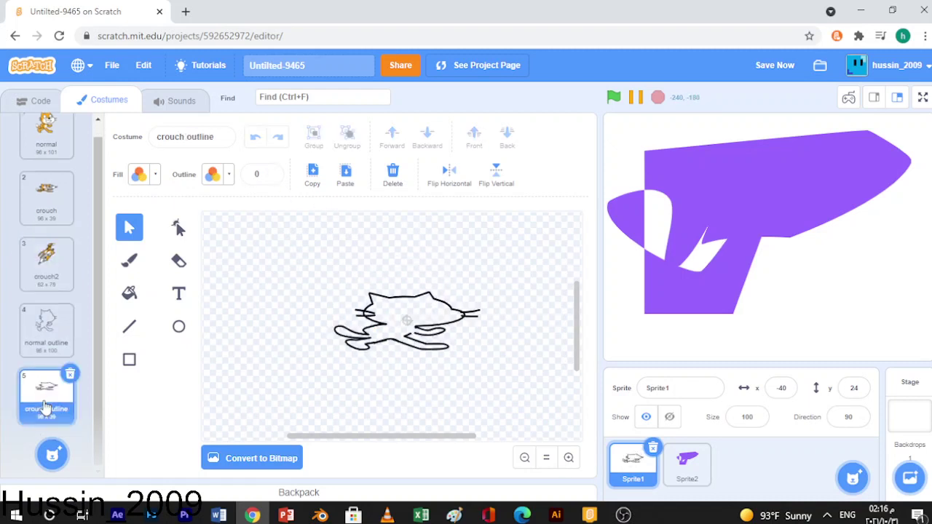
{"action": "right_click", "coordinate": [58, 413]}
{"action": "left_click", "coordinate": [72, 416]}
{"action": "left_click", "coordinate": [443, 348]}
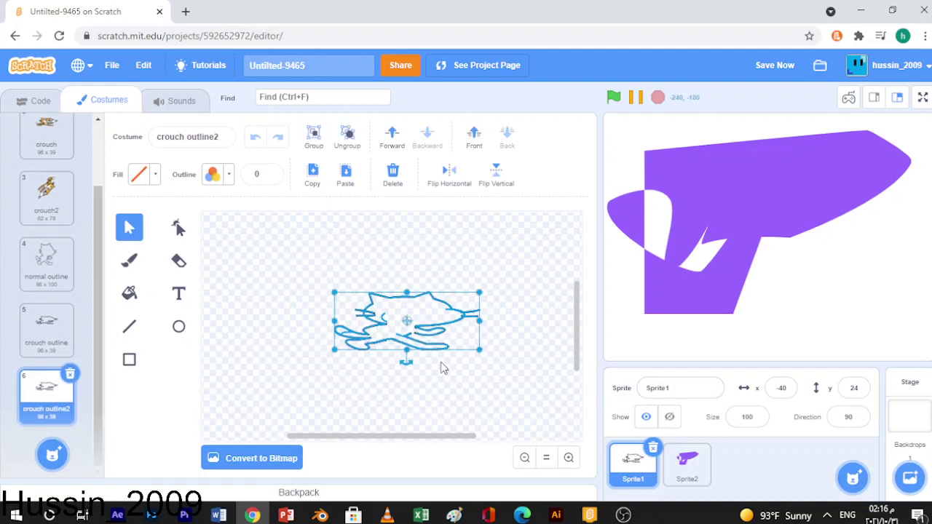
{"action": "mouse_move", "coordinate": [406, 362]}
{"action": "left_mouse_down"}
{"action": "mouse_move", "coordinate": [378, 359]}
{"action": "mouse_move", "coordinate": [380, 255]}
{"action": "mouse_move", "coordinate": [392, 271]}
{"action": "left_mouse_up"}
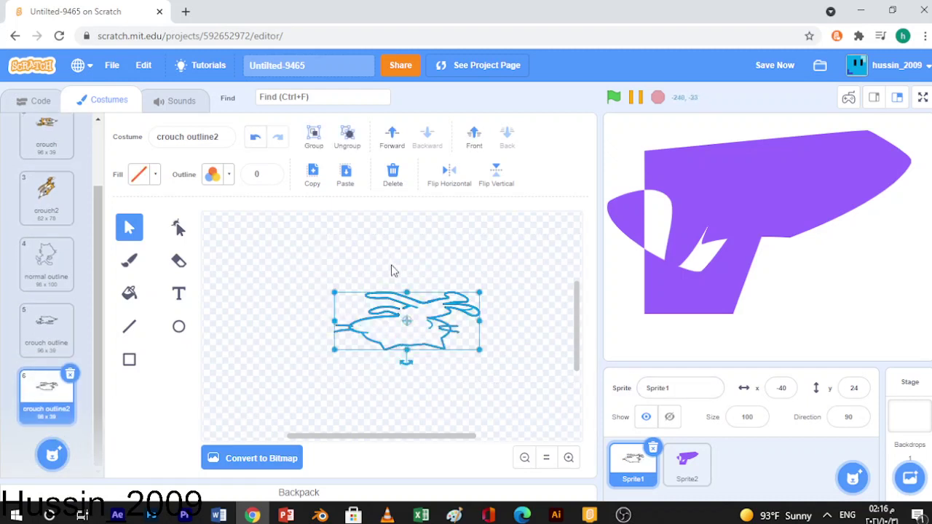
Step: Rotate the crouch outline2 drawing to the same diagonal angle as the crouch2 costume and run the project
{"action": "left_click_drag", "start_coordinate": [406, 362], "coordinate": [596, 350]}
{"action": "left_click", "coordinate": [549, 343]}
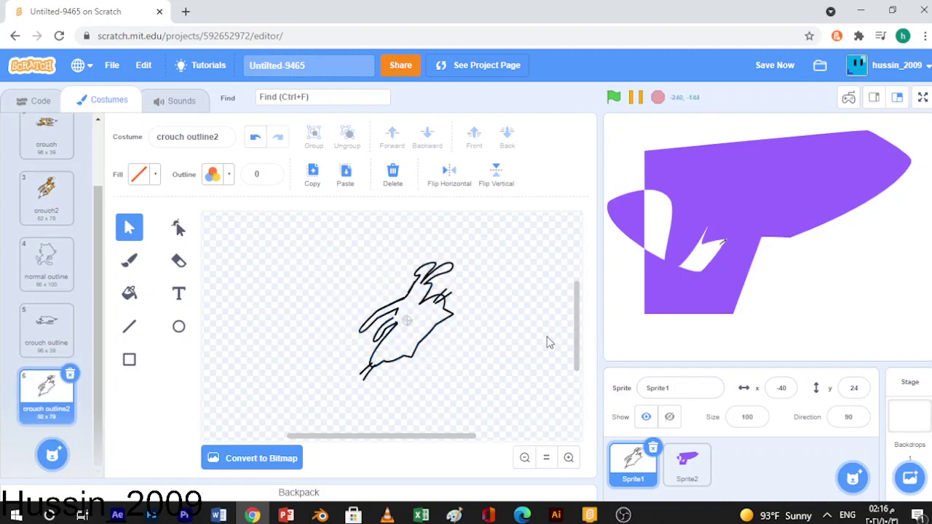
{"action": "left_click", "coordinate": [614, 100]}
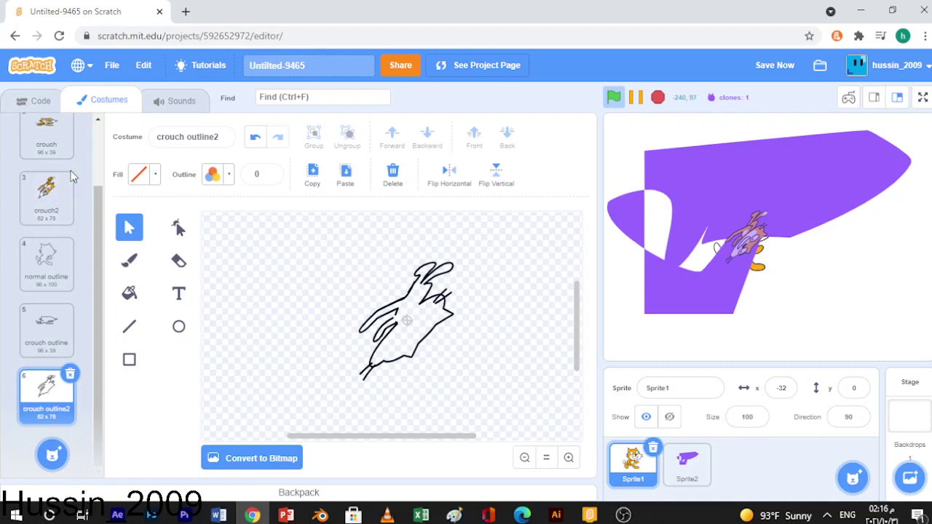
Step: Set the number in the clone script's set clone block to 3 to match the three outline costumes
{"action": "scroll", "coordinate": [42, 155], "scroll_direction": "up", "scroll_amount": 2}
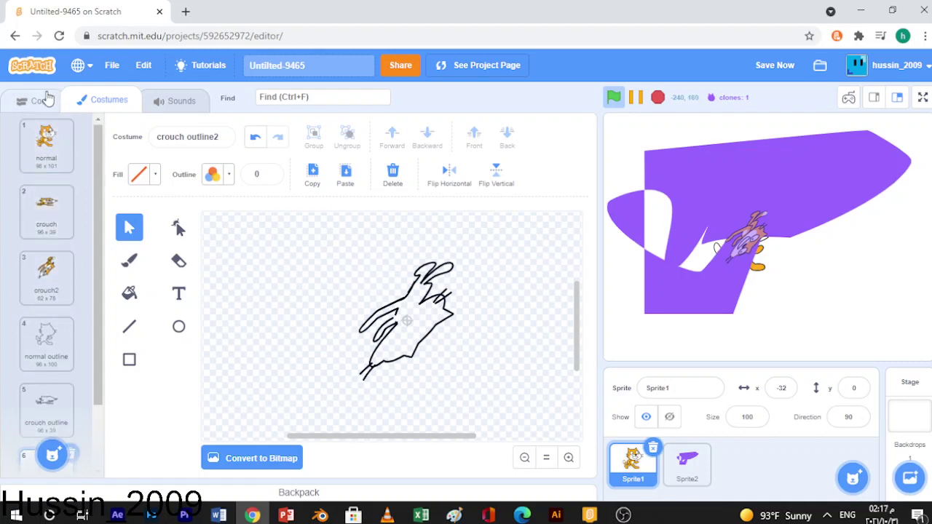
{"action": "left_click", "coordinate": [37, 100]}
{"action": "left_click", "coordinate": [324, 218]}
{"action": "type", "text": "2"}
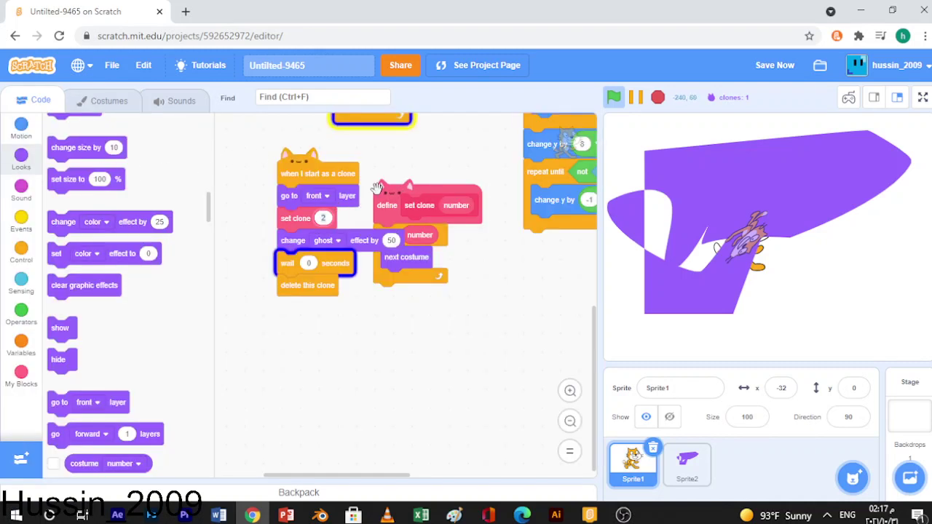
{"action": "key", "text": "BackSpace"}
{"action": "type", "text": "3"}
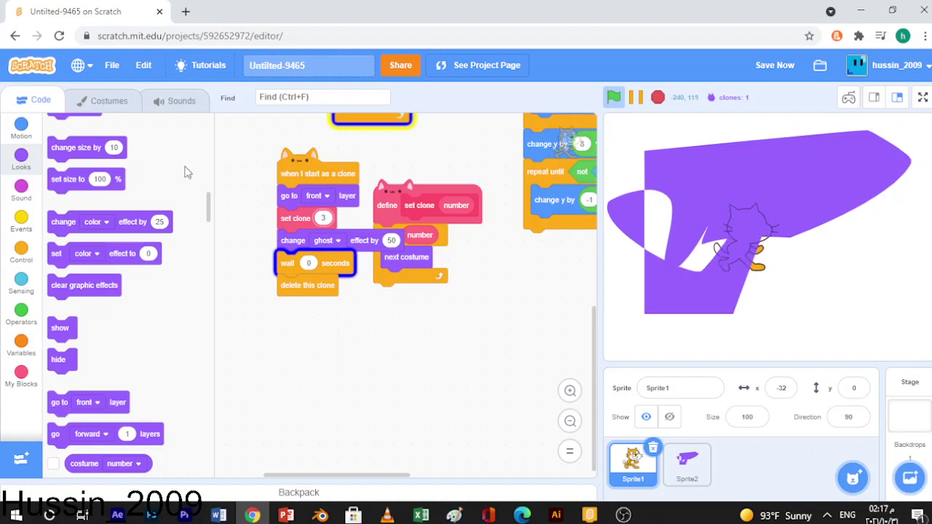
Step: Duplicate the if block that checks the space key and change the copy's key to a
{"action": "scroll", "coordinate": [331, 248], "scroll_direction": "up", "scroll_amount": 4}
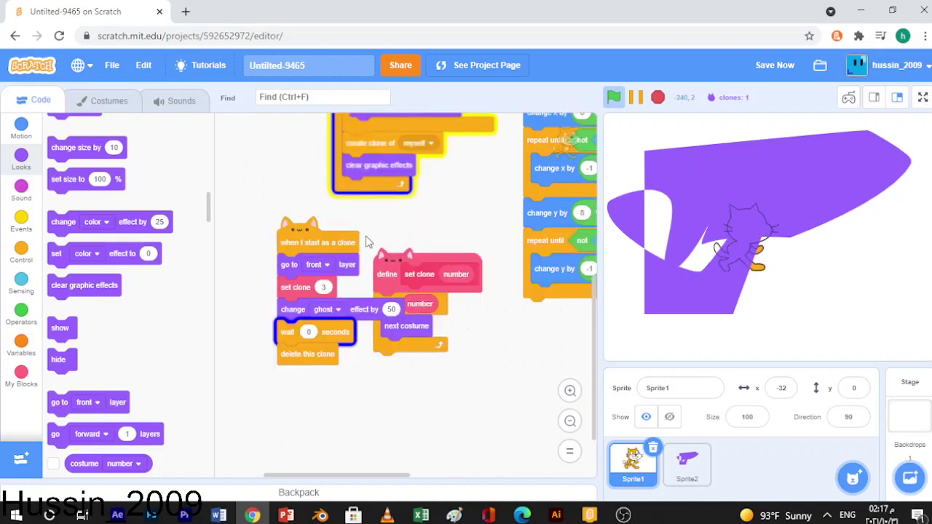
{"action": "right_click", "coordinate": [360, 155]}
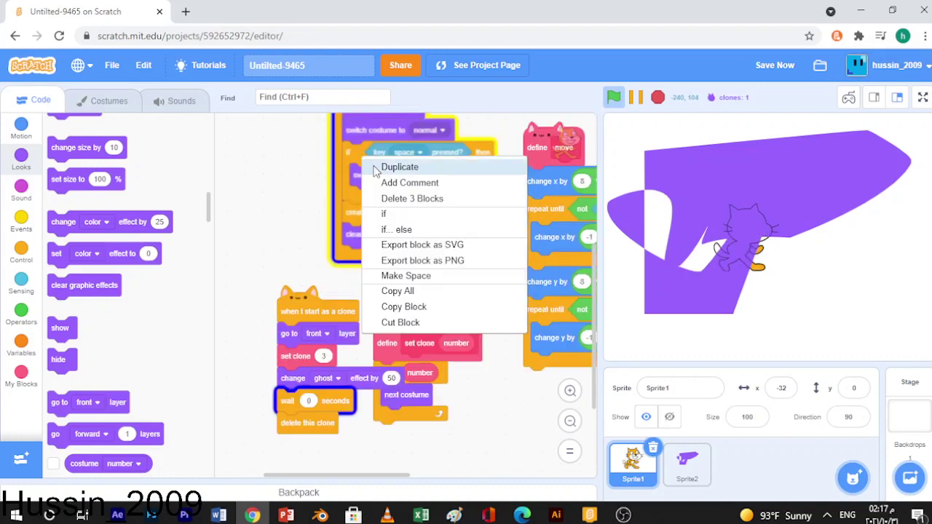
{"action": "left_click", "coordinate": [389, 166]}
{"action": "left_click", "coordinate": [350, 203]}
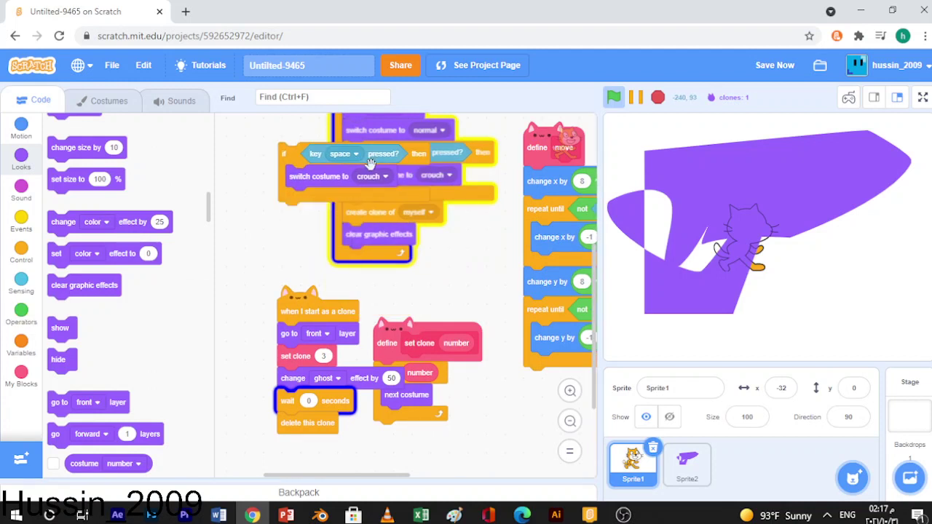
{"action": "left_click", "coordinate": [351, 154]}
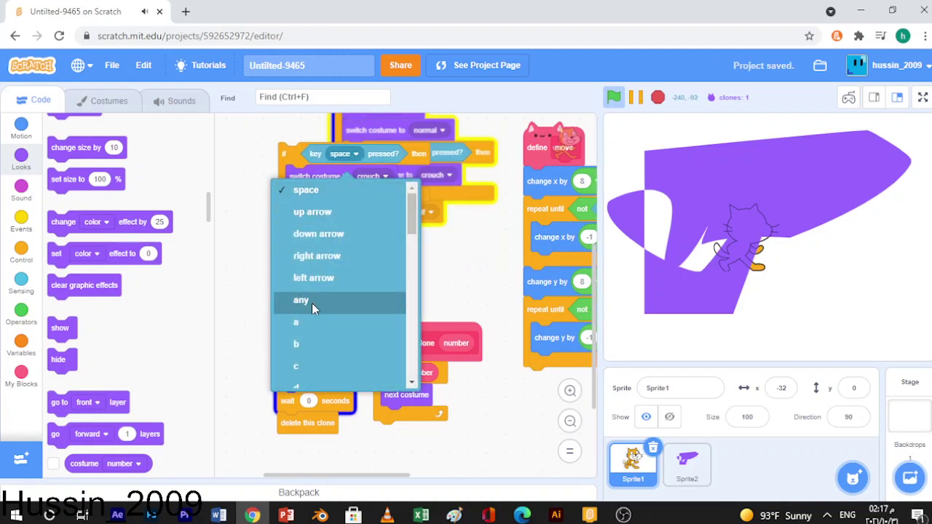
{"action": "left_click", "coordinate": [320, 324]}
Step: Insert the a-key if block below the space-key one in the main loop and make it switch the costume to crouch2
{"action": "left_click_drag", "start_coordinate": [376, 164], "coordinate": [440, 222]}
{"action": "left_click", "coordinate": [441, 230]}
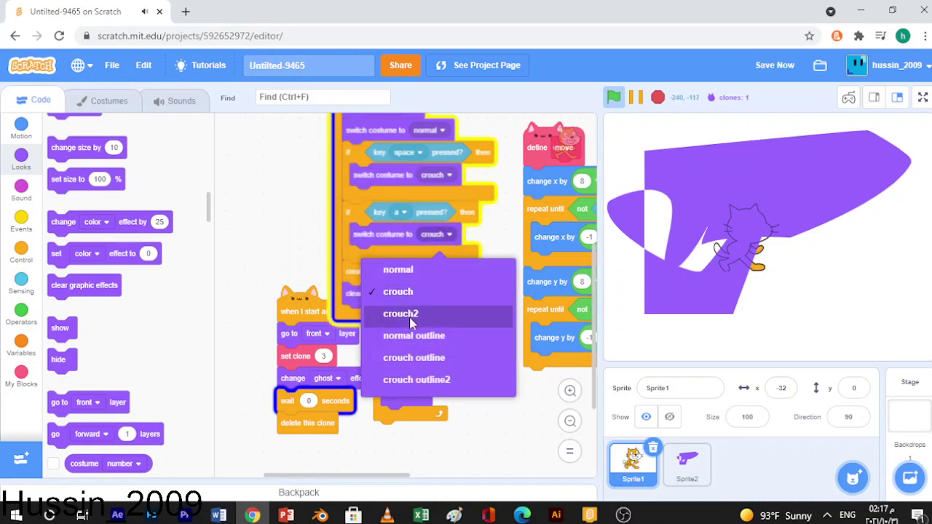
{"action": "left_click", "coordinate": [409, 314]}
Step: Test the a-key costume in full screen while moving the cat behind the purple shape, and return to the editor
{"action": "left_click", "coordinate": [923, 98]}
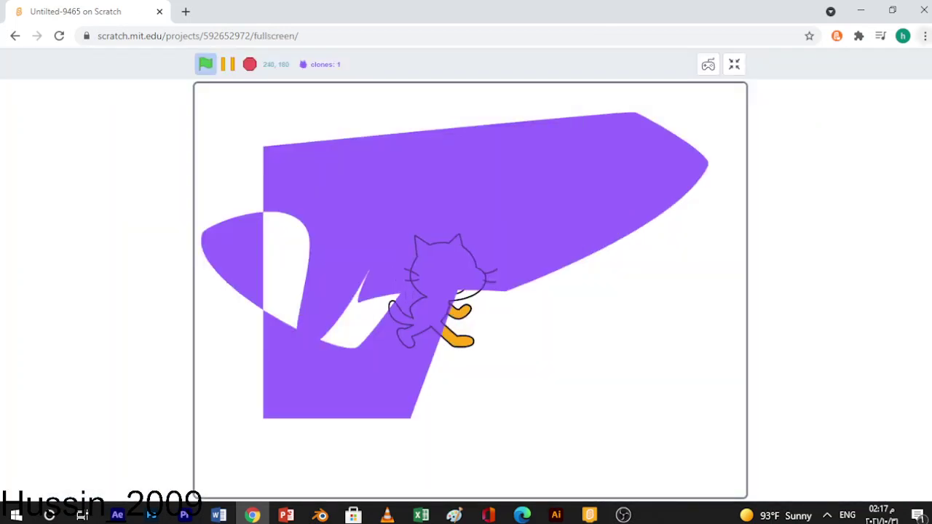
{"action": "key", "text": "a"}
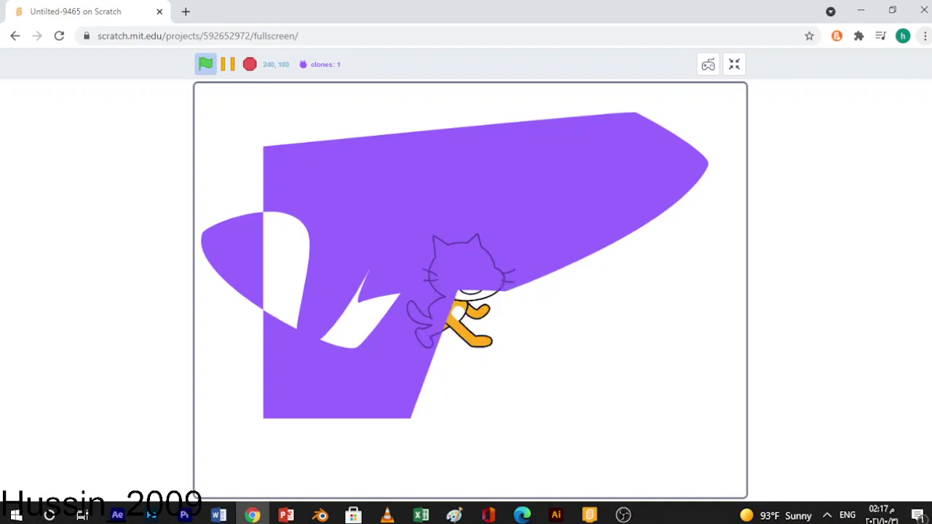
{"action": "key", "text": "Down"}
{"action": "key", "text": "Left"}
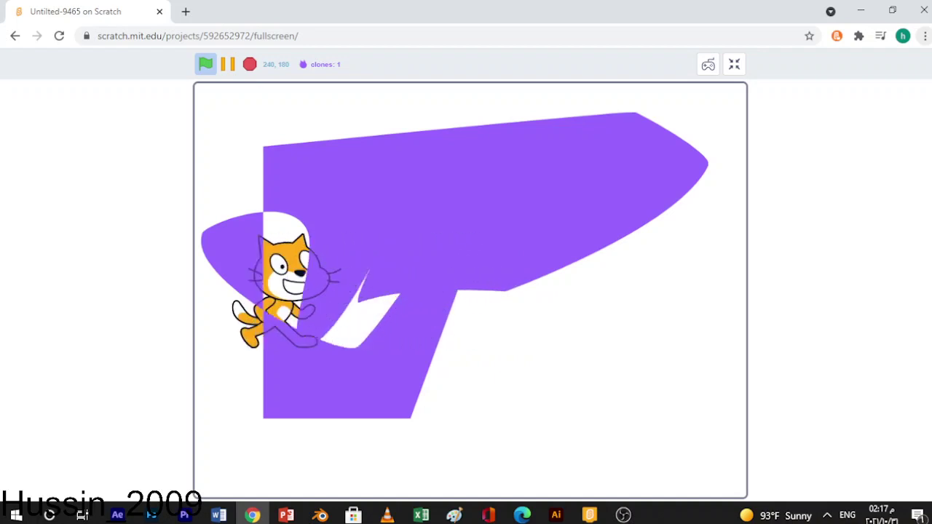
{"action": "key", "text": "Right"}
{"action": "key", "text": "Left"}
{"action": "key", "text": "Right"}
{"action": "key", "text": "Left"}
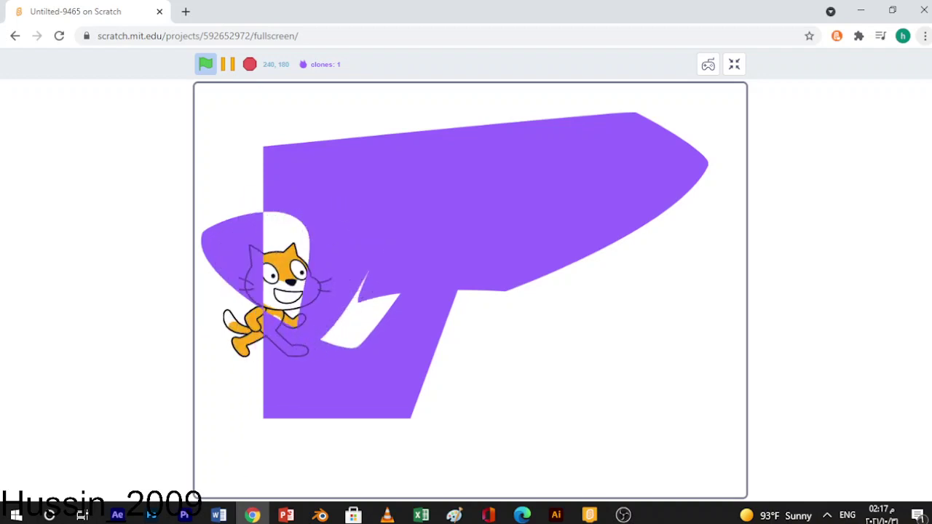
{"action": "key", "text": "Left"}
{"action": "key", "text": "Right"}
{"action": "key", "text": "Left"}
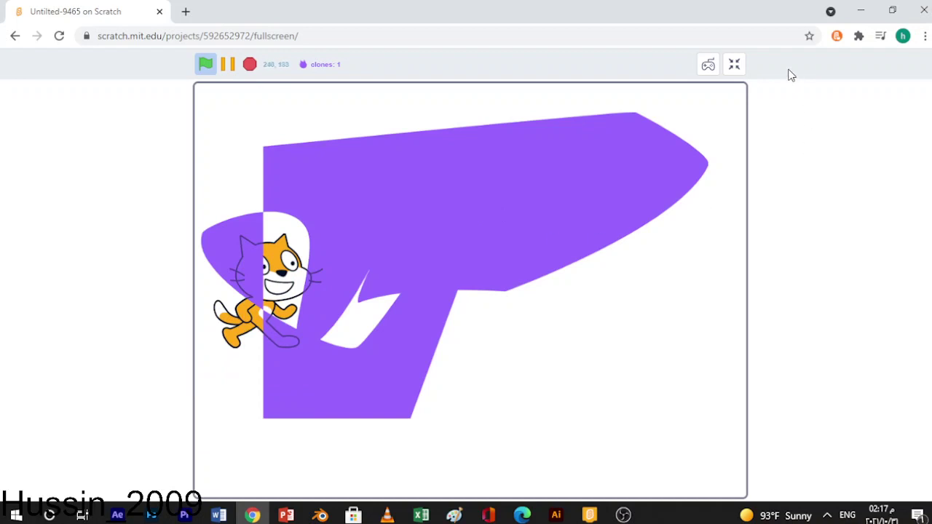
{"action": "left_click", "coordinate": [733, 66]}
{"action": "left_click", "coordinate": [677, 477]}
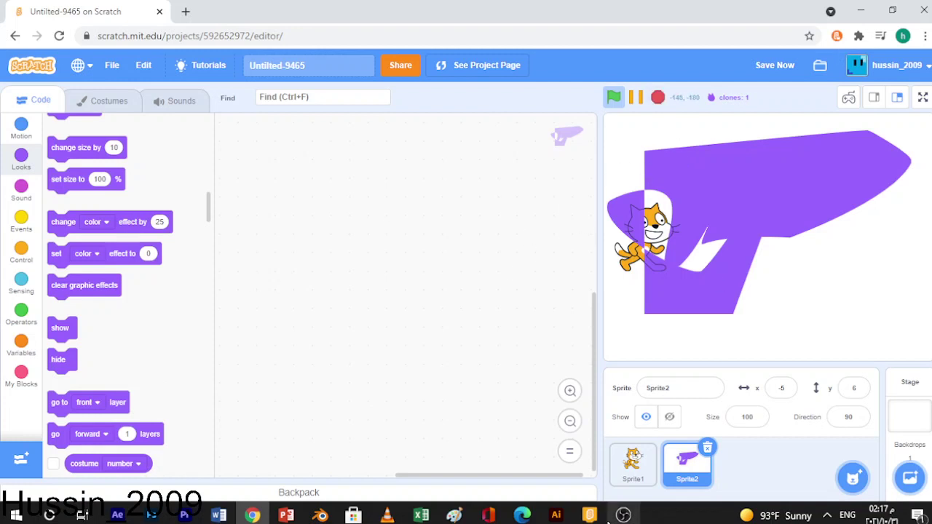
{"action": "mouse_move", "coordinate": [622, 514]}
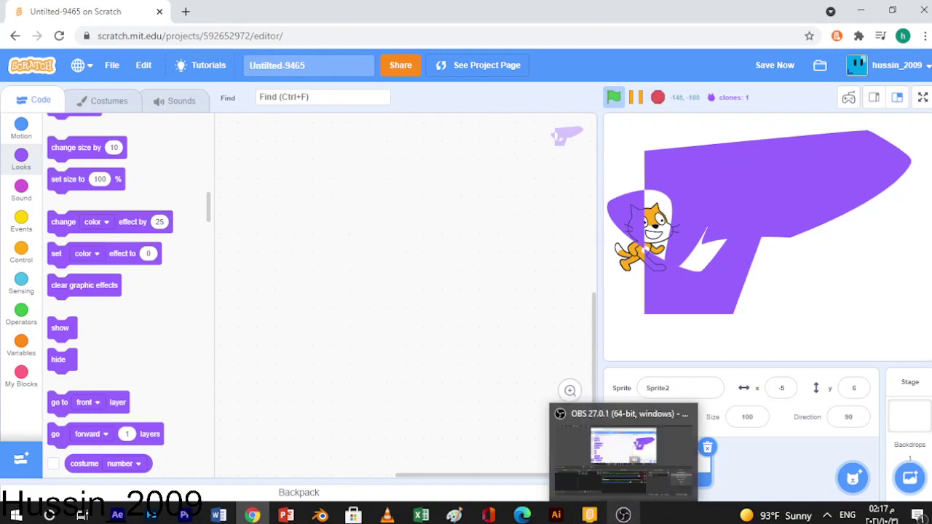
{"action": "left_click", "coordinate": [620, 514]}
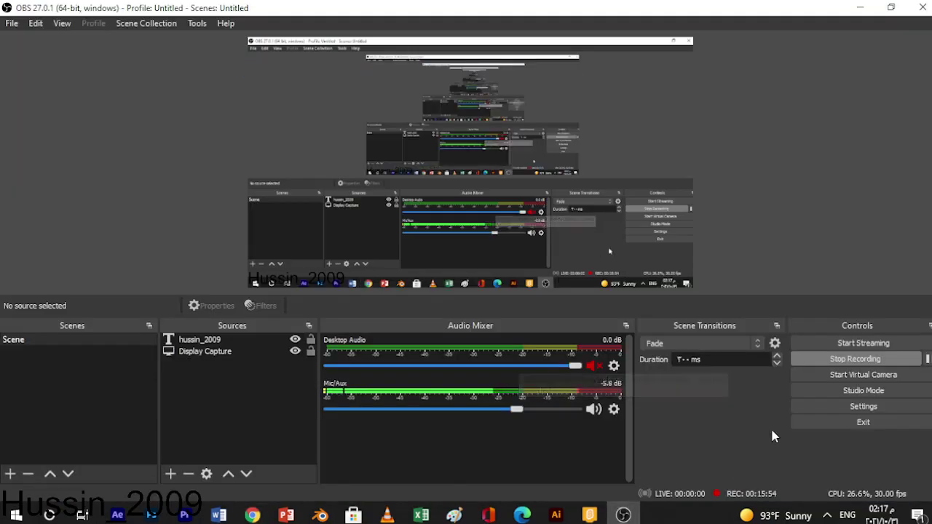